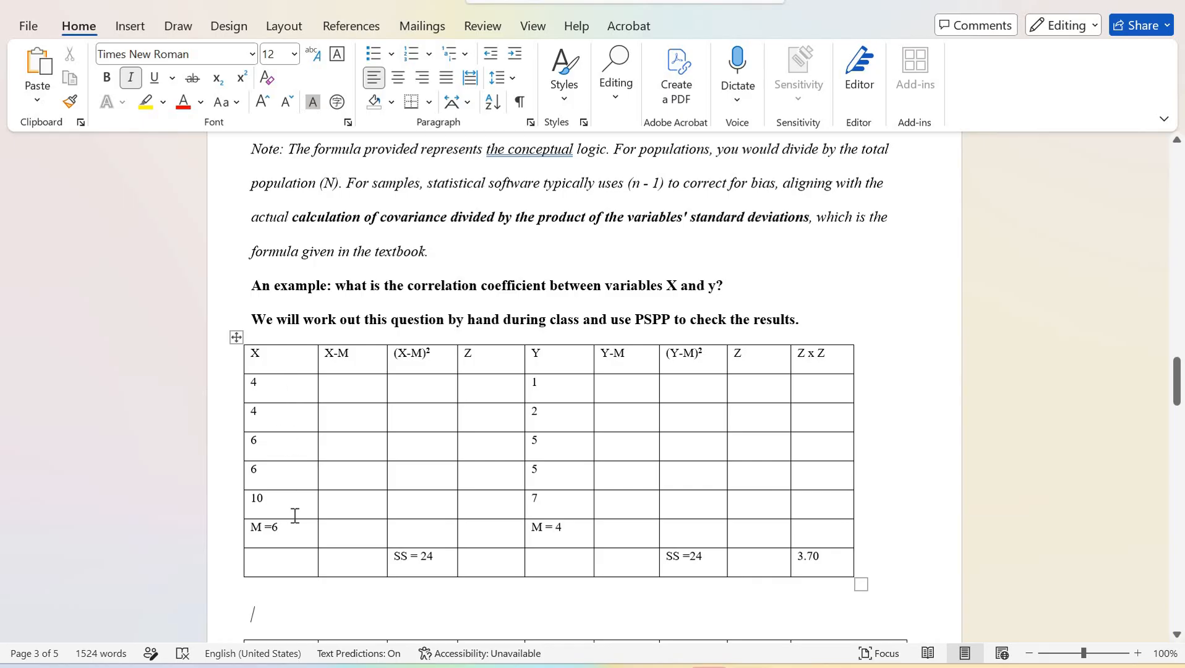
# Insert a new column to the left of the X column in the Word table and start its header Participant
pyautogui.moveTo(293, 548); pyautogui.dragTo(291, 591)
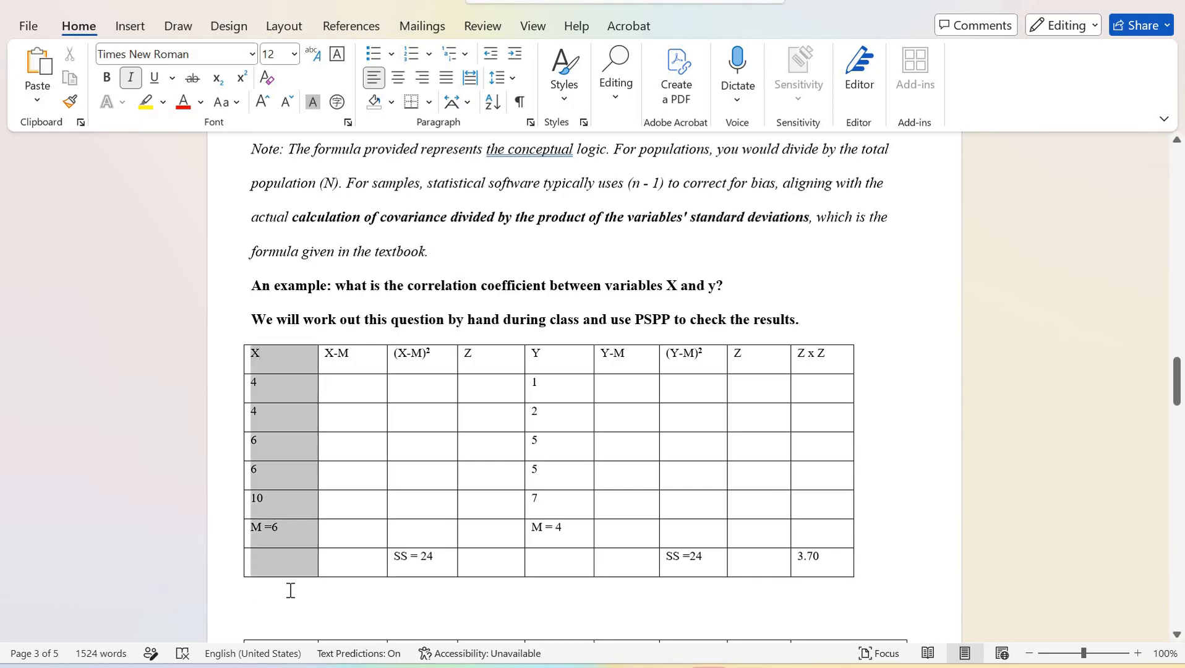
pyautogui.moveTo(301, 550); pyautogui.dragTo(301, 549)
pyautogui.scroll(-1, 288, 470)
pyautogui.scroll(1, 288, 470)
pyautogui.rightClick(288, 470)
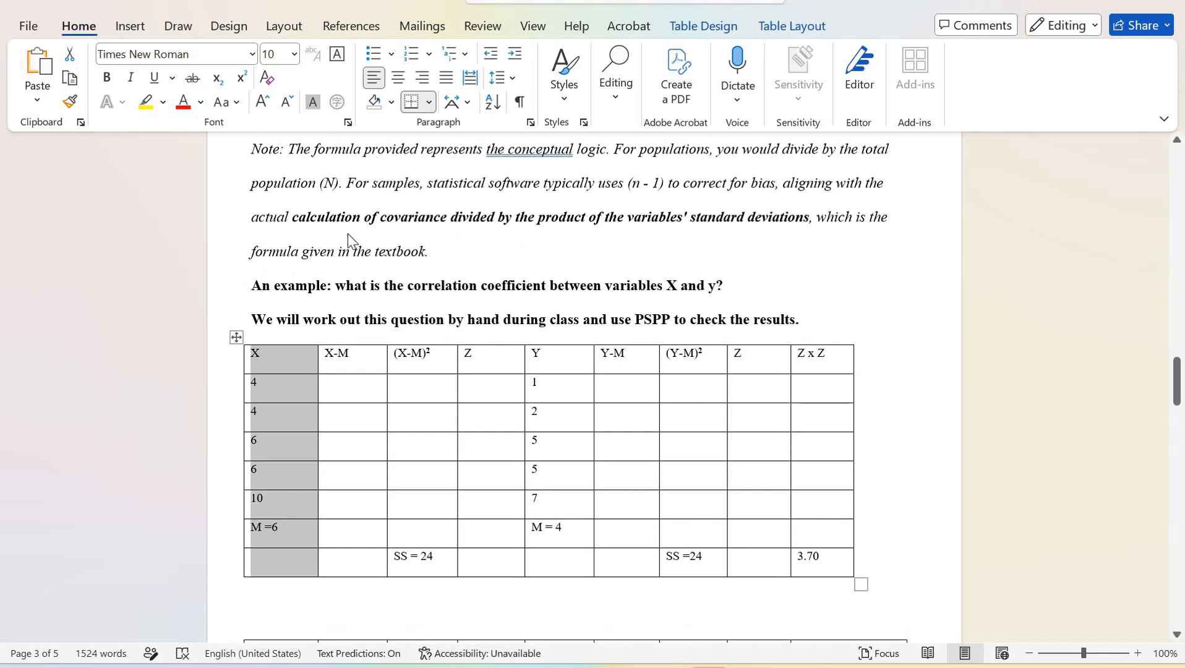
pyautogui.moveTo(352, 238)
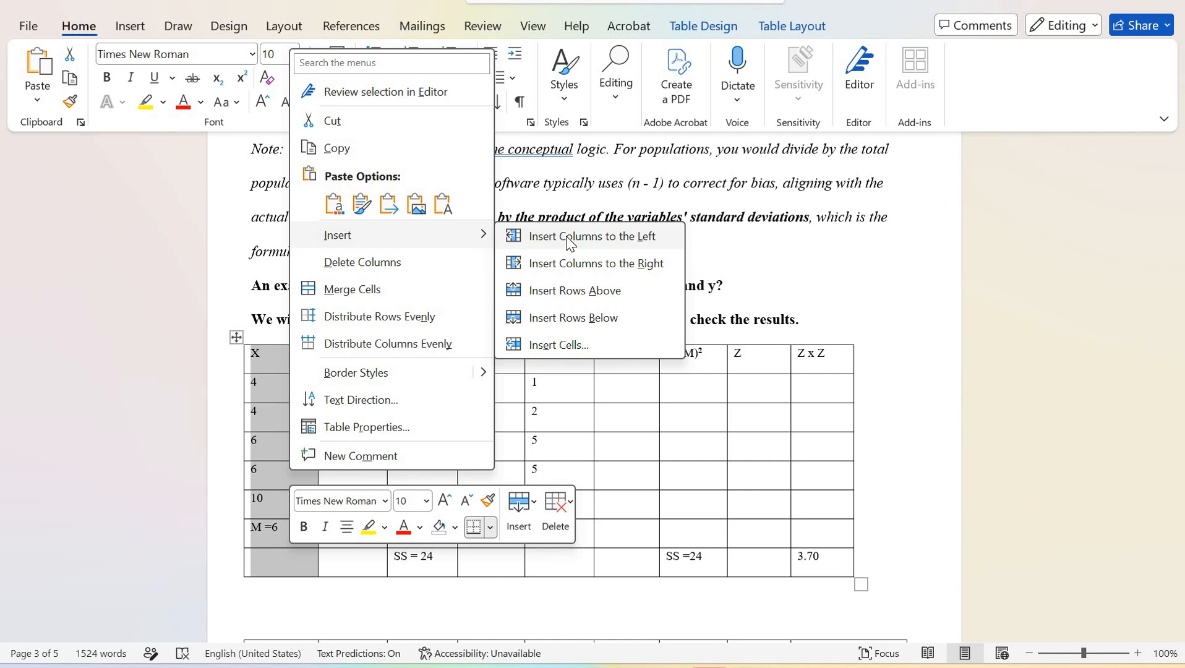
pyautogui.click(570, 240)
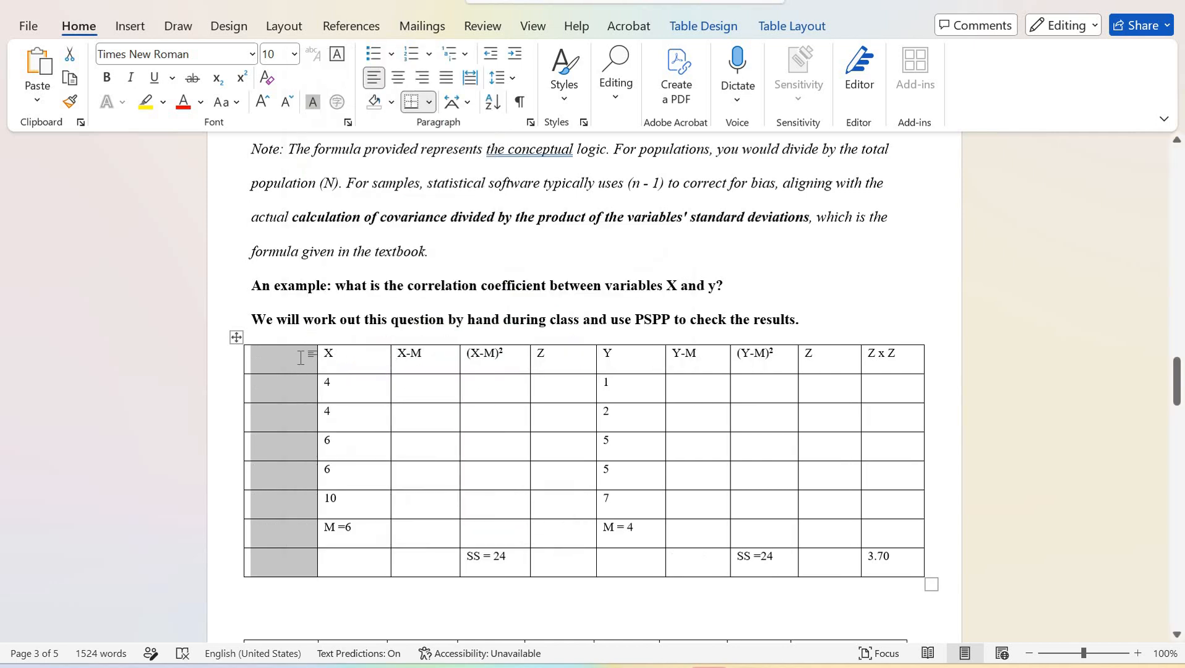
pyautogui.click(301, 358)
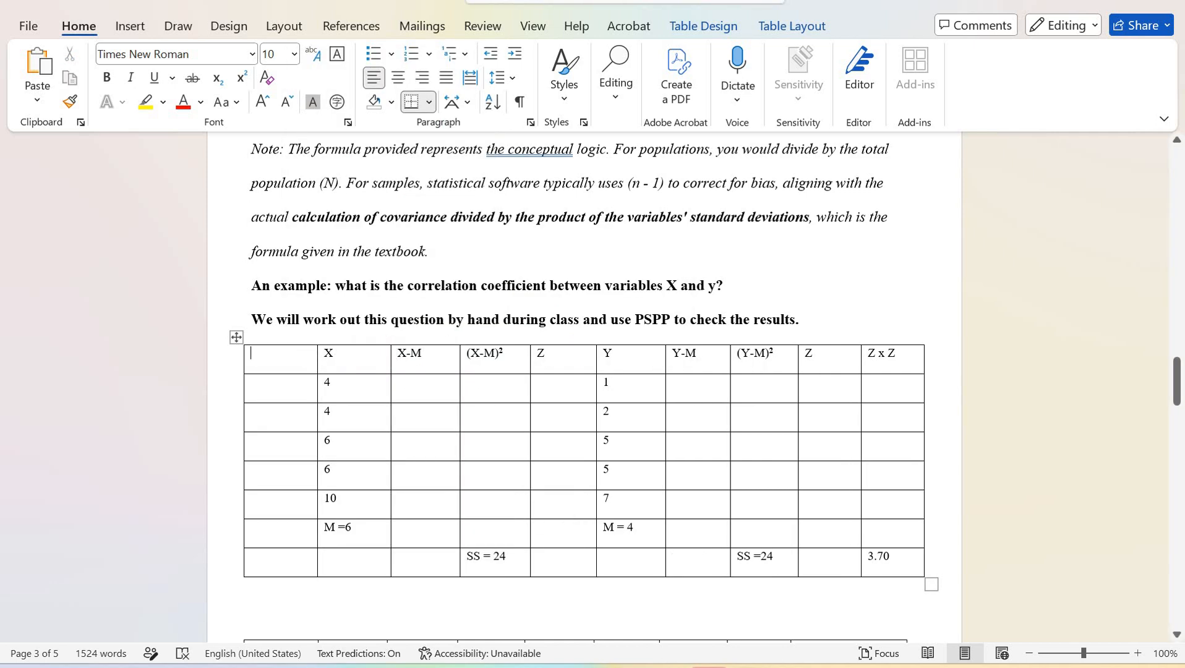
pyautogui.write('P')
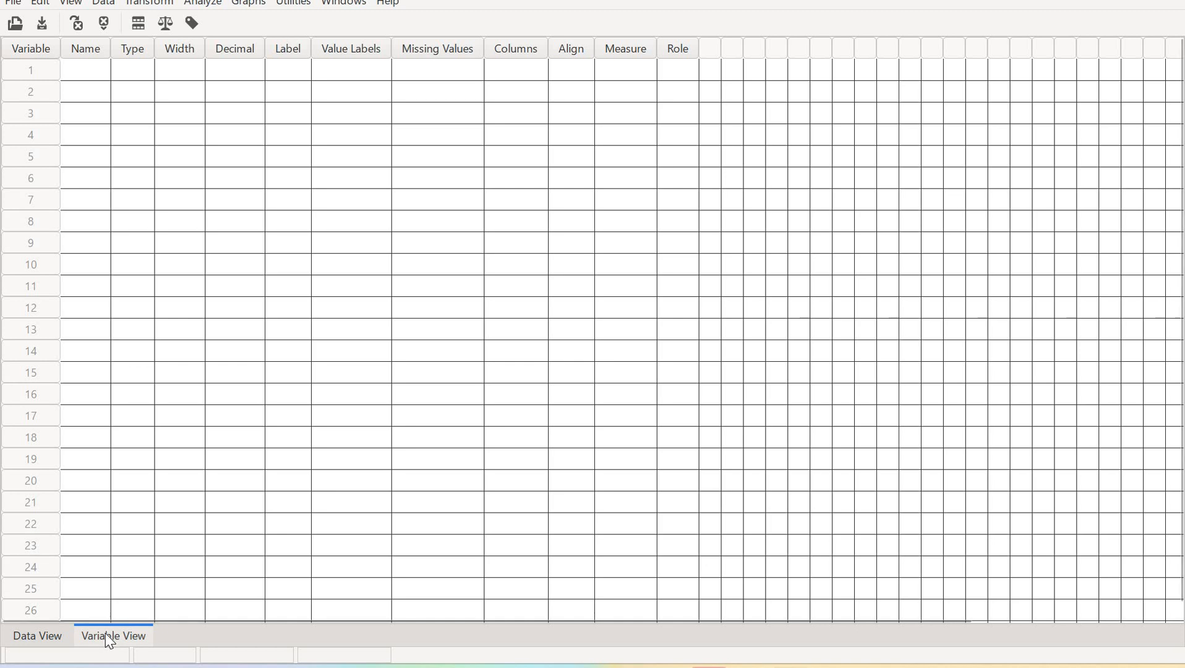
# Create two variables named X and Y in the variable definitions
pyautogui.click(92, 66)
pyautogui.write('x')
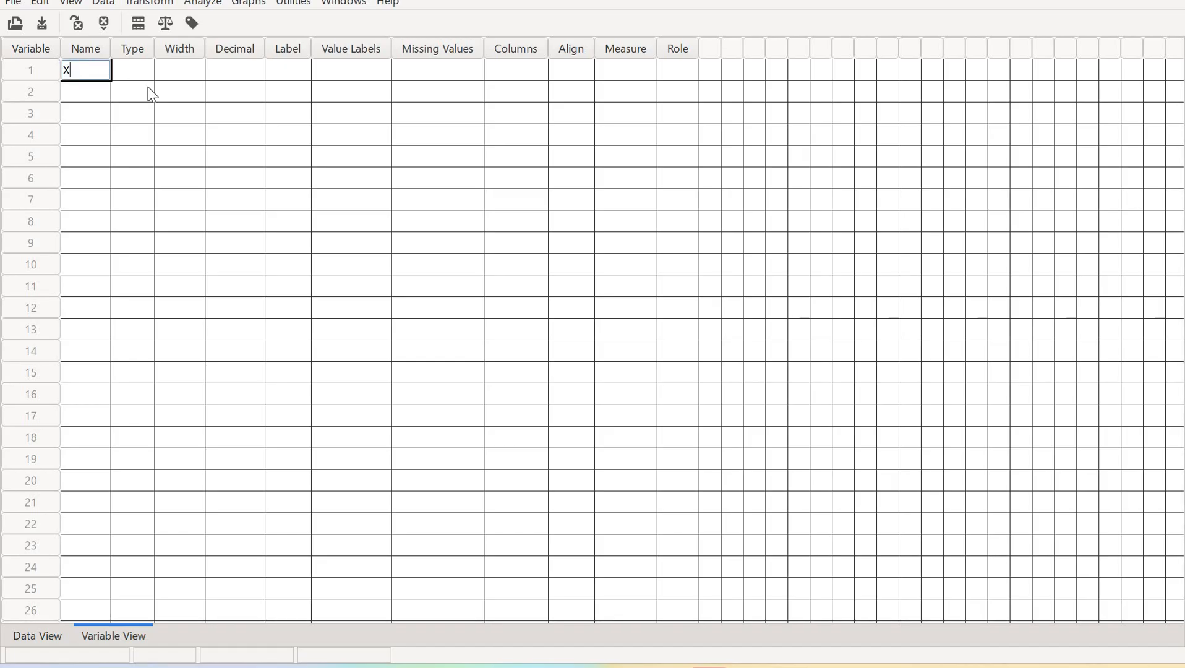
pyautogui.press('Tab')
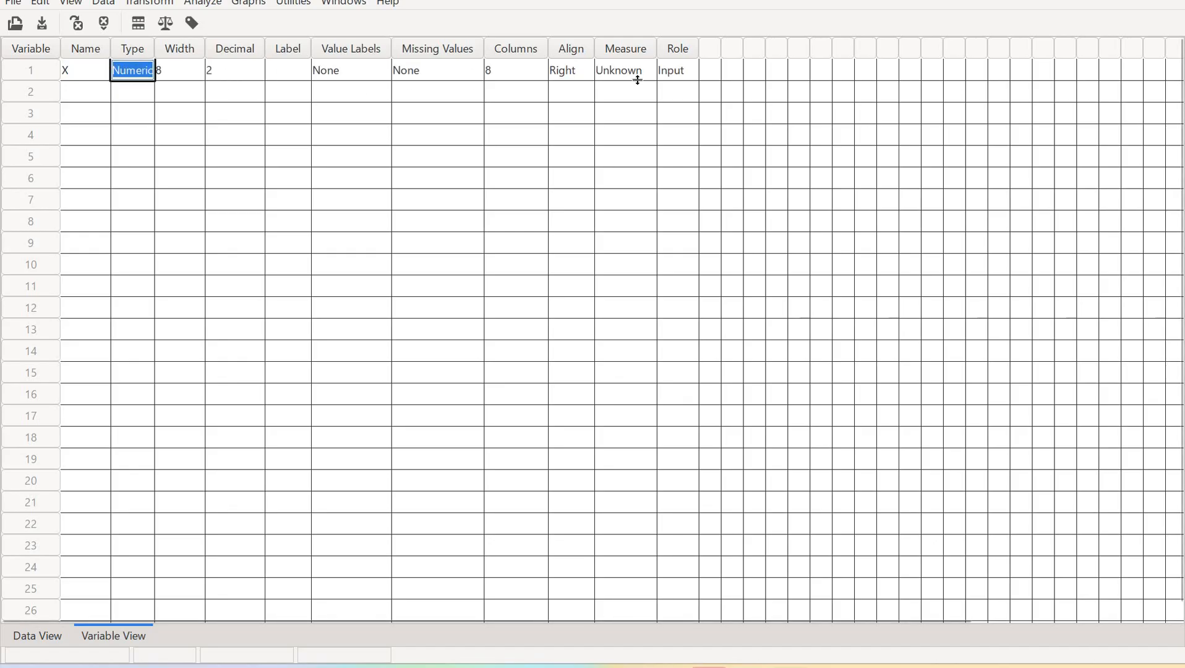
pyautogui.click(79, 93)
pyautogui.write('Y')
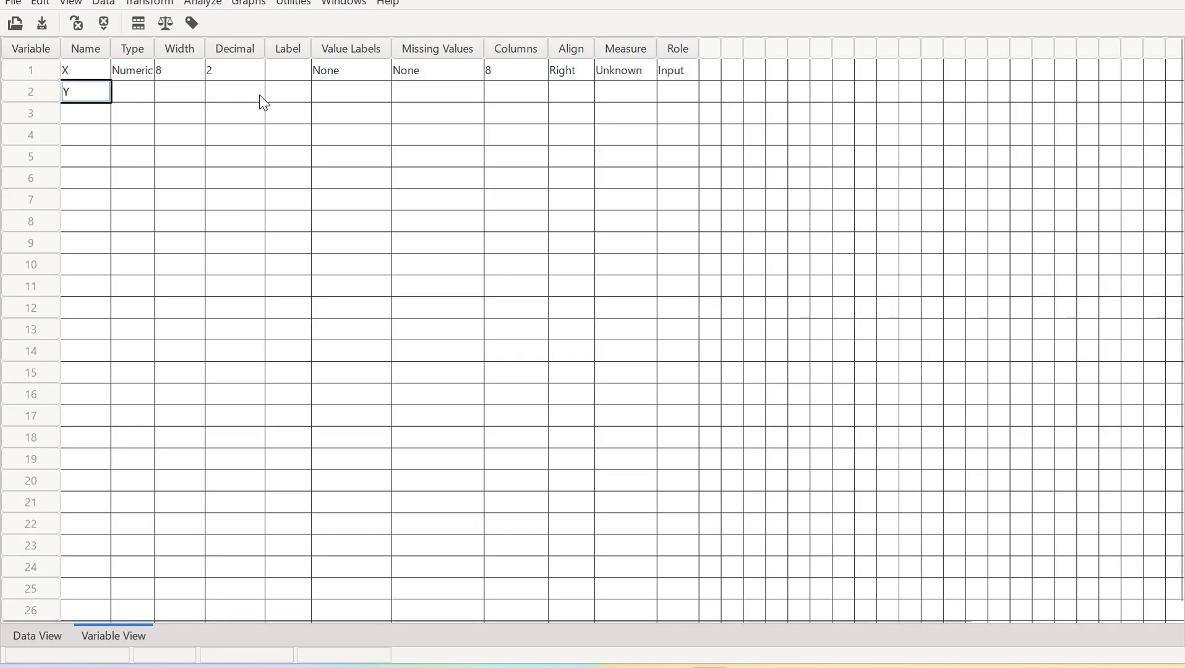
pyautogui.press('Tab')
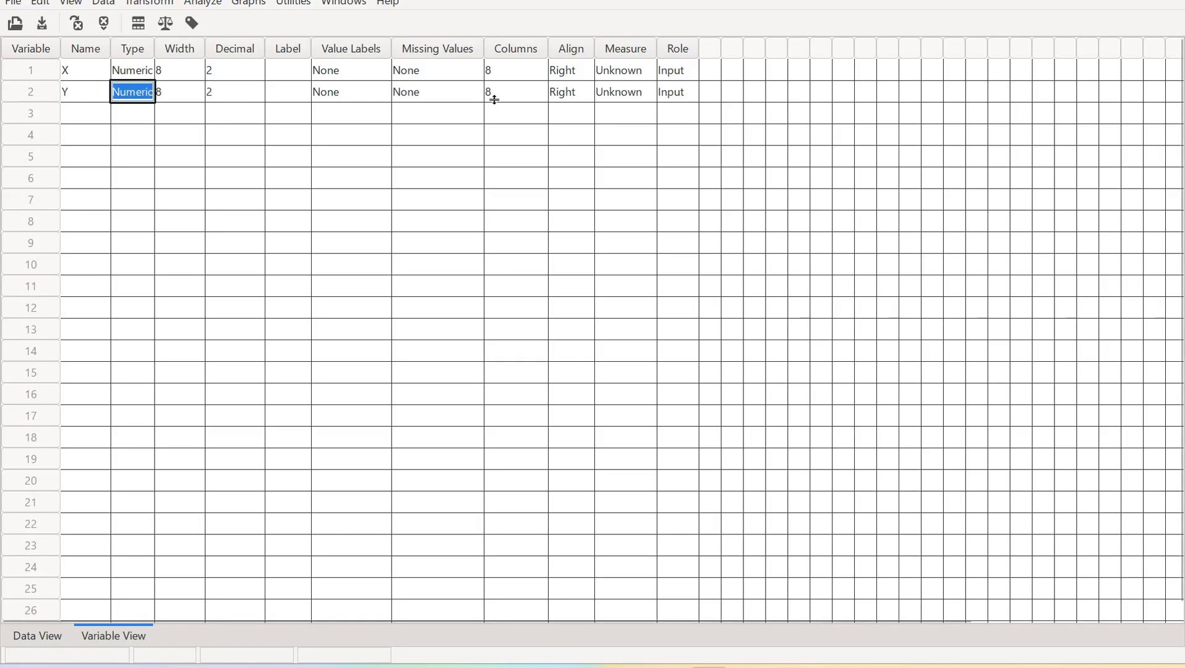
# Switch to the data grid and review the X and Y values in the Word example table
pyautogui.click(54, 641)
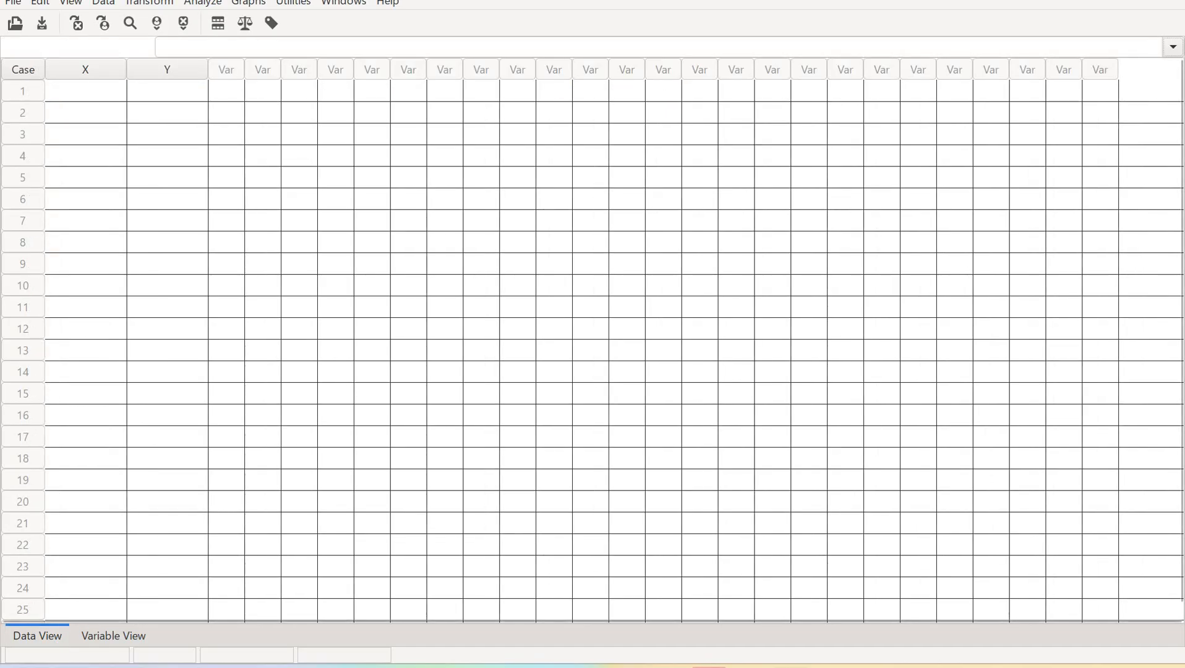
pyautogui.click(85, 90)
pyautogui.moveTo(788, 642)
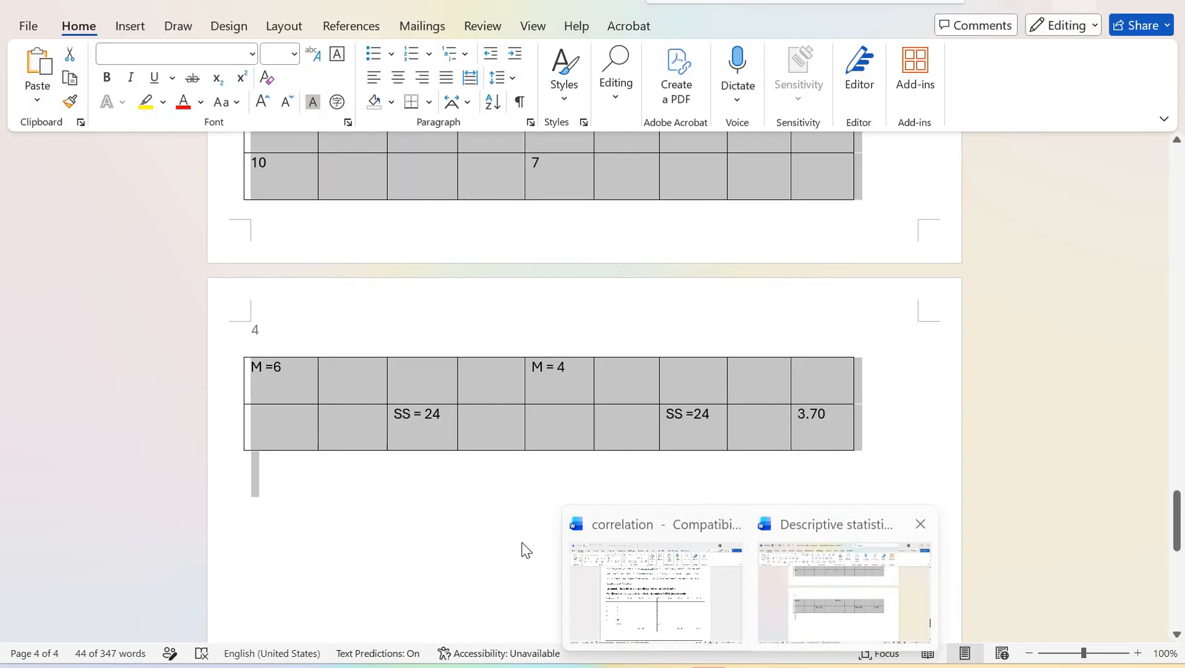
pyautogui.scroll(2, 522, 543)
pyautogui.scroll(6, 523, 542)
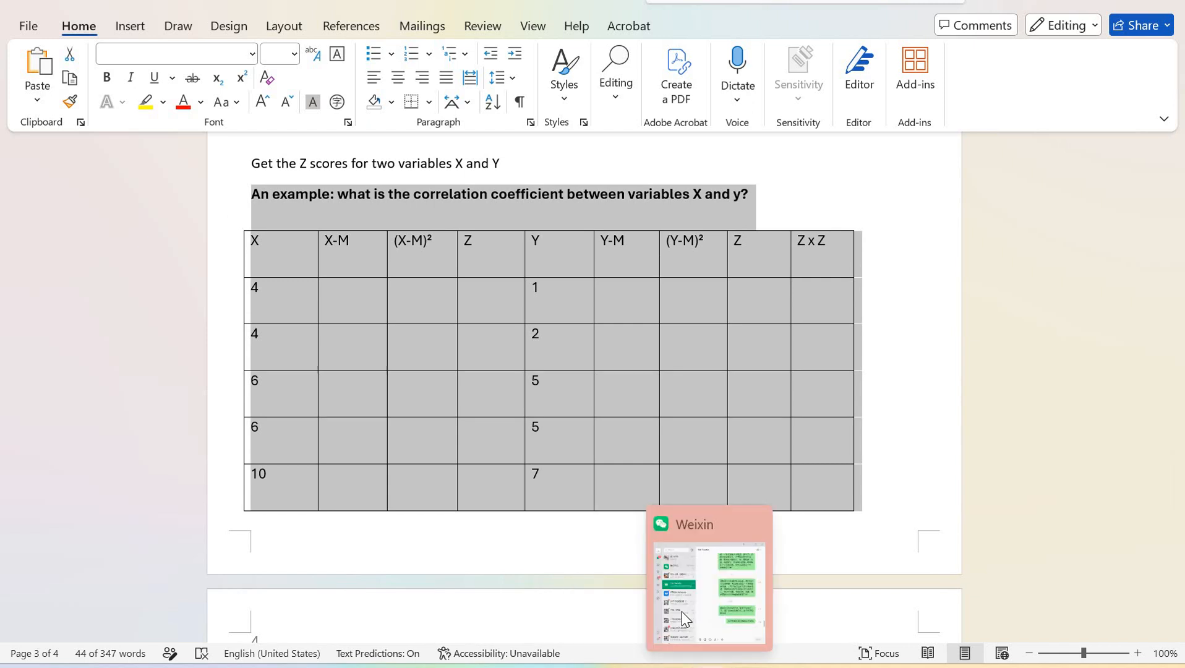
pyautogui.moveTo(750, 664)
pyautogui.click(655, 584)
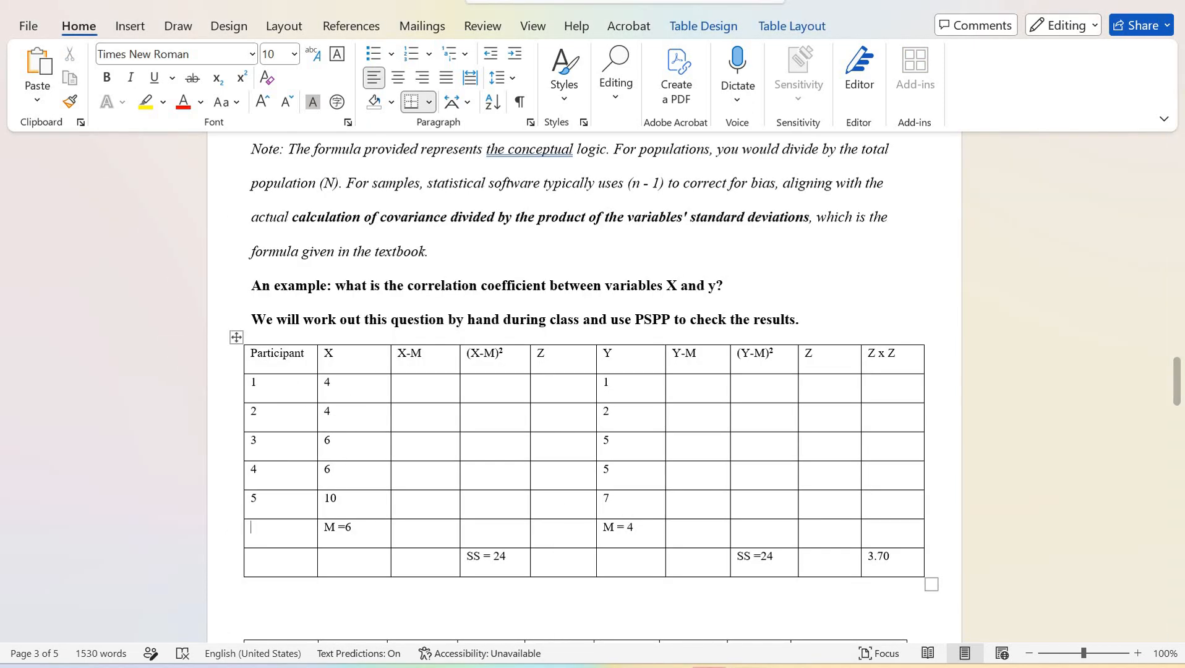
pyautogui.click(790, 592)
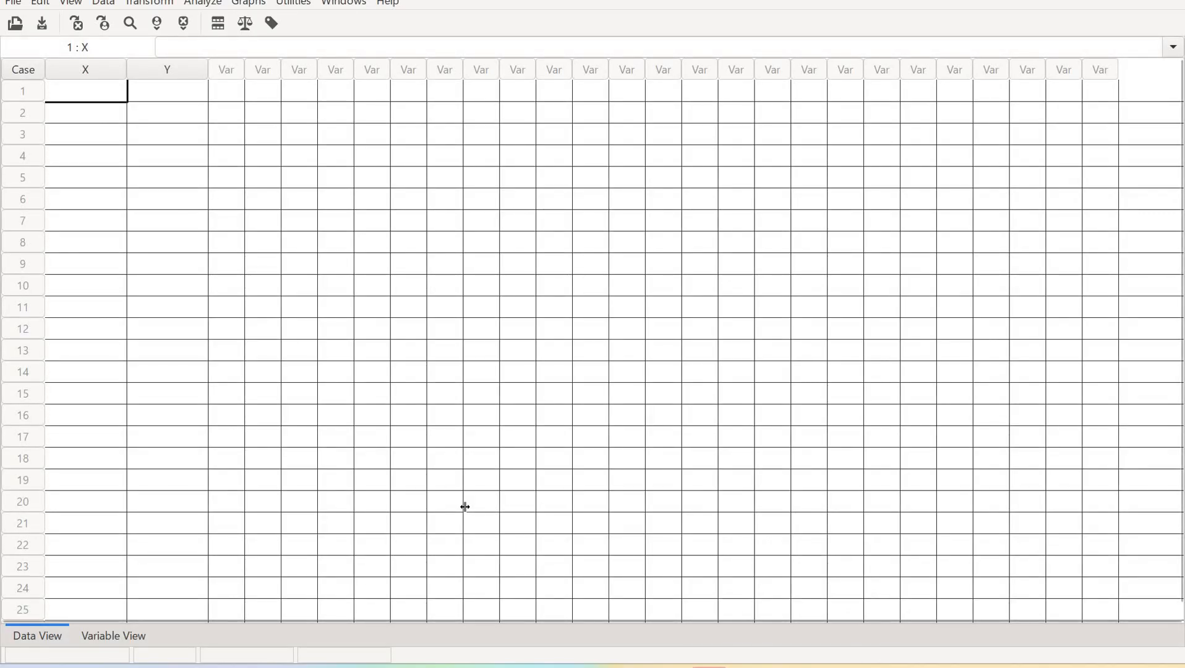
# Enter the X values 4, 4, 6, 6 and 10 for cases 1 to 5
pyautogui.write('4')
pyautogui.press('Return')
pyautogui.write('4')
pyautogui.press('Return')
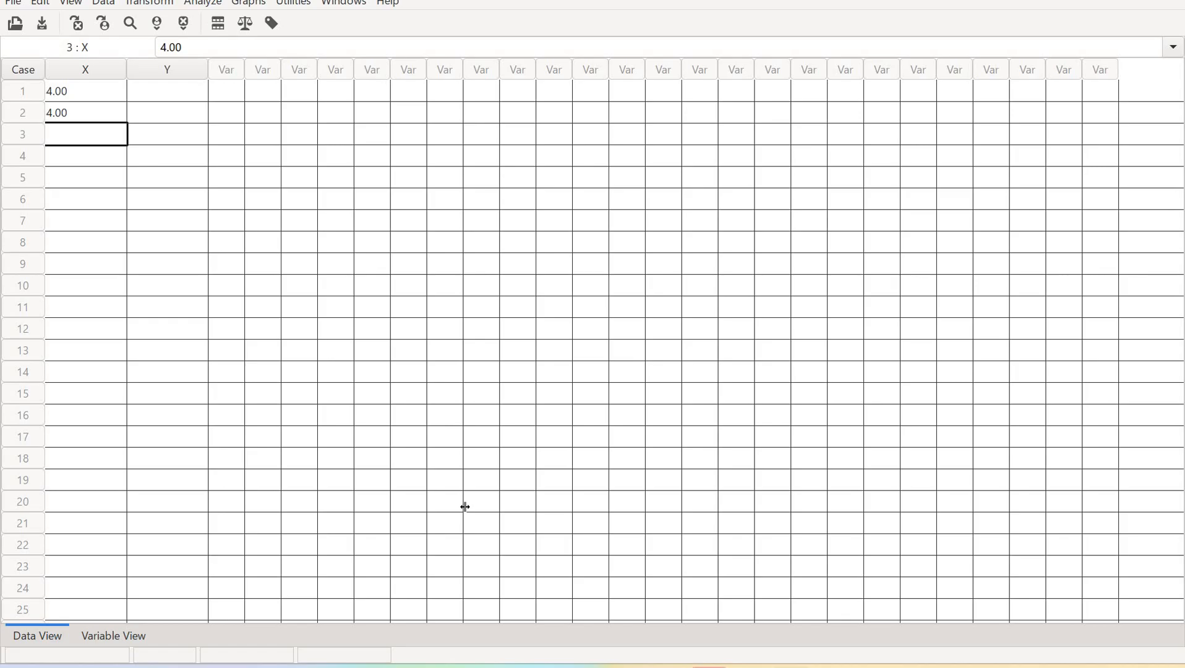
pyautogui.write('6')
pyautogui.press('Return')
pyautogui.write('6')
pyautogui.press('Return')
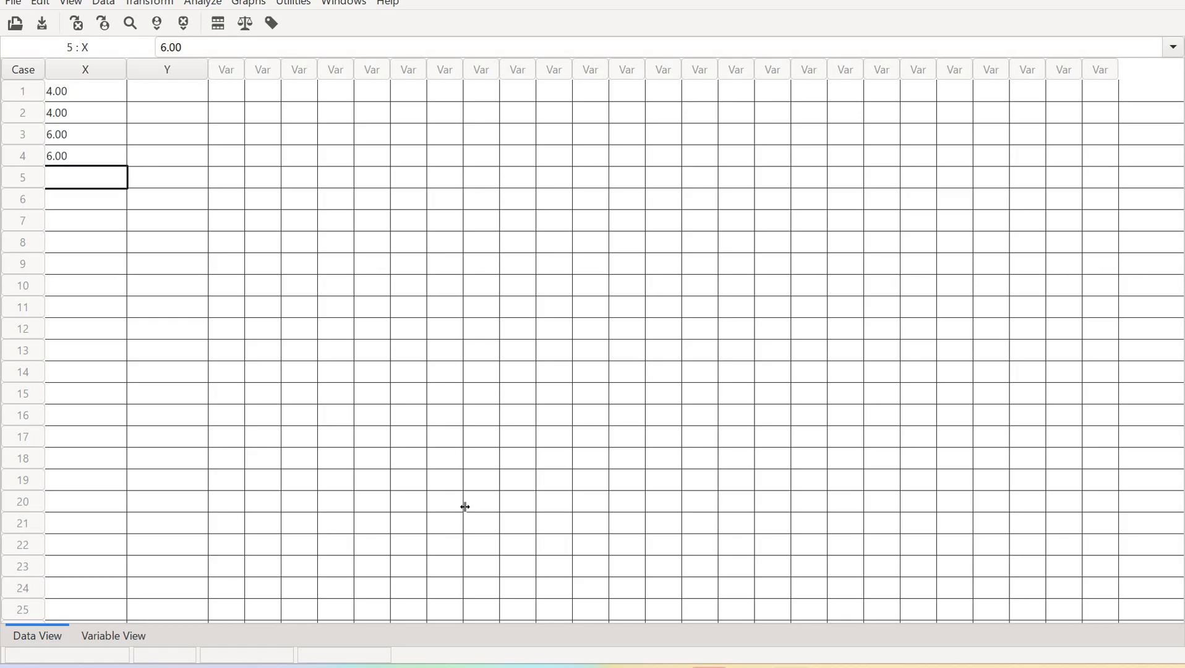
pyautogui.write('10')
pyautogui.press('Return')
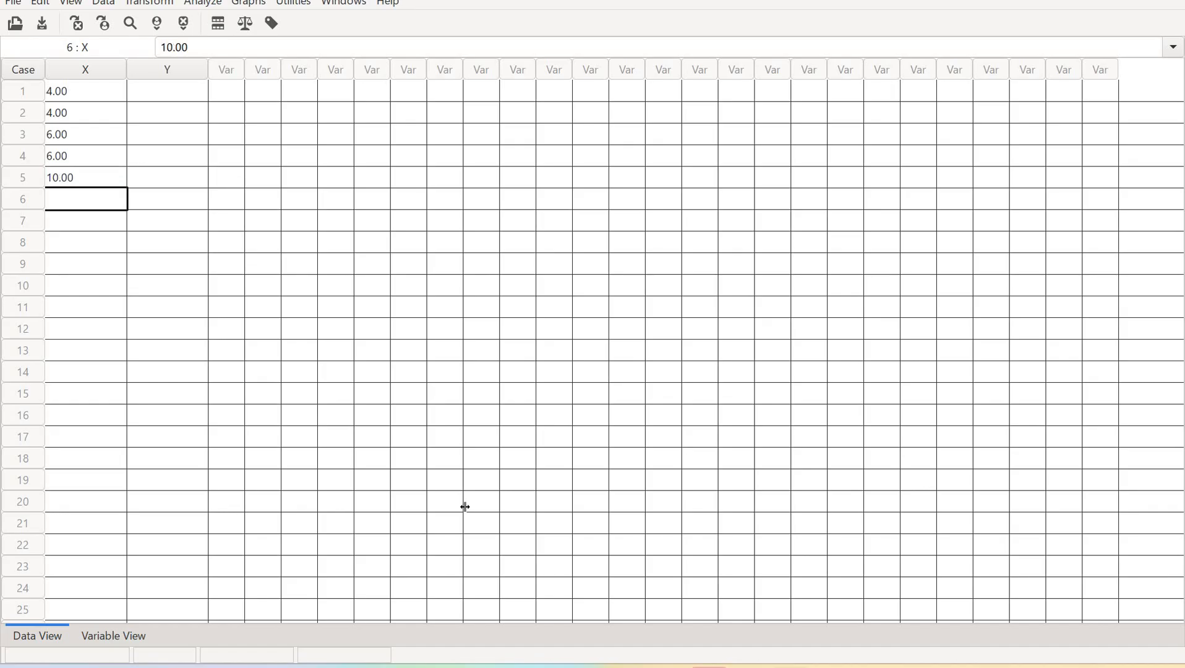
# Enter the Y values 1, 2, 5, 5 and 7 for cases 1 to 5
pyautogui.press('Up')
pyautogui.press('Right')
pyautogui.press('Up')
pyautogui.press('Up')
pyautogui.press('Up')
pyautogui.press('Up')
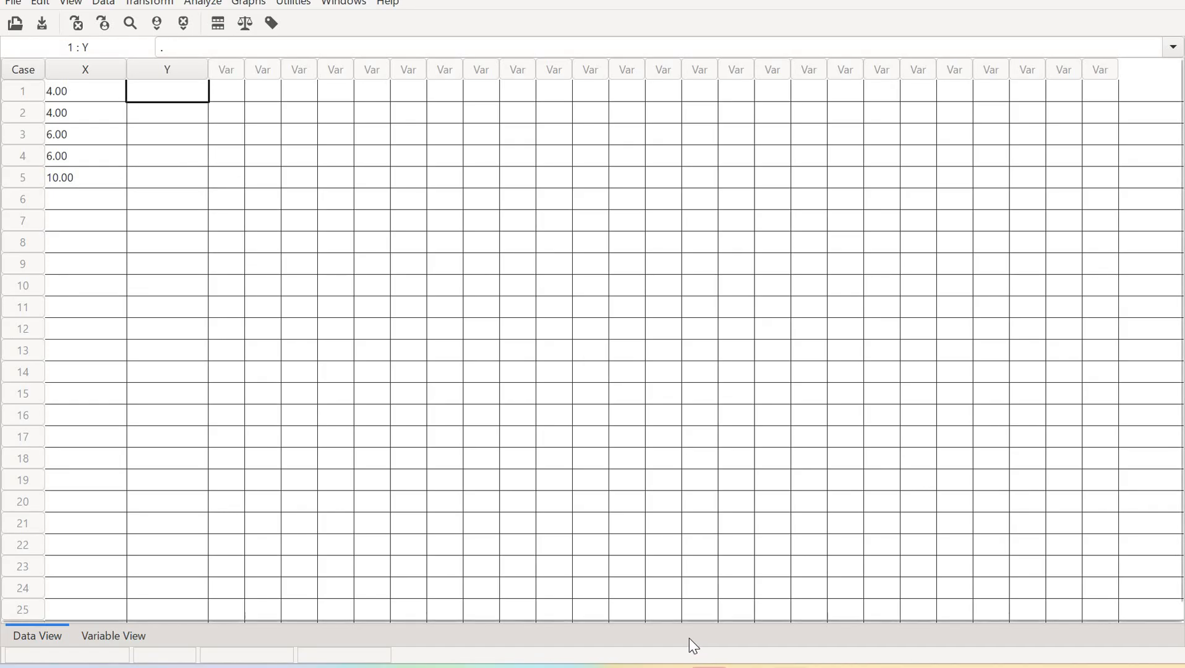
pyautogui.moveTo(695, 666)
pyautogui.click(669, 591)
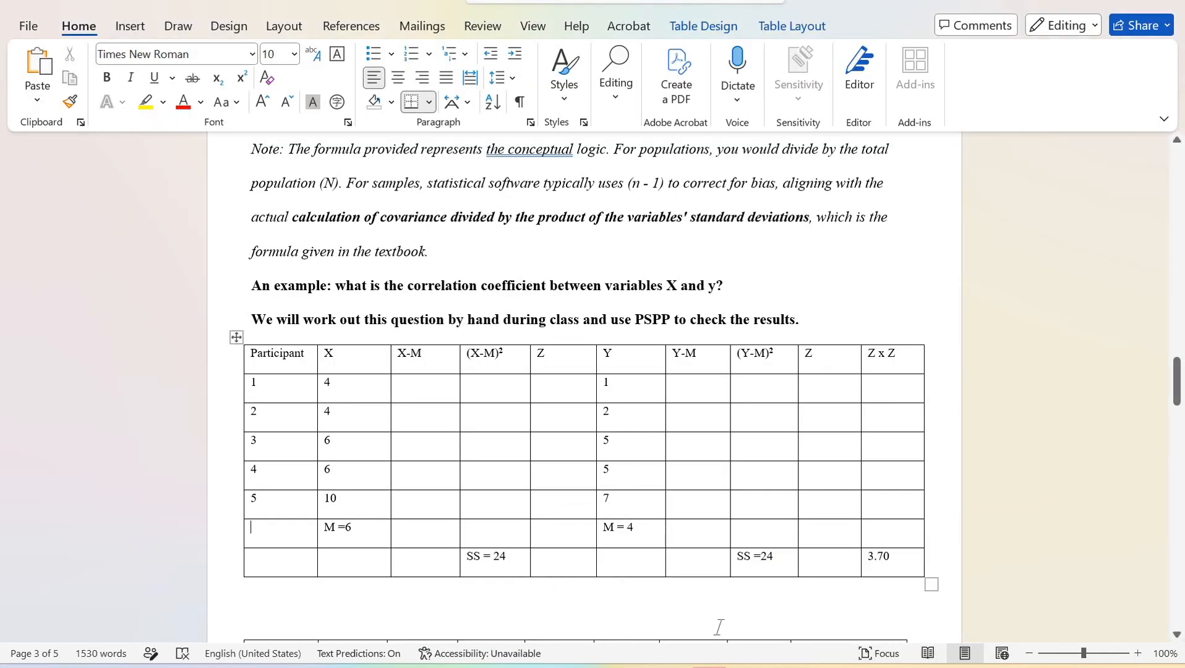
pyautogui.click(793, 666)
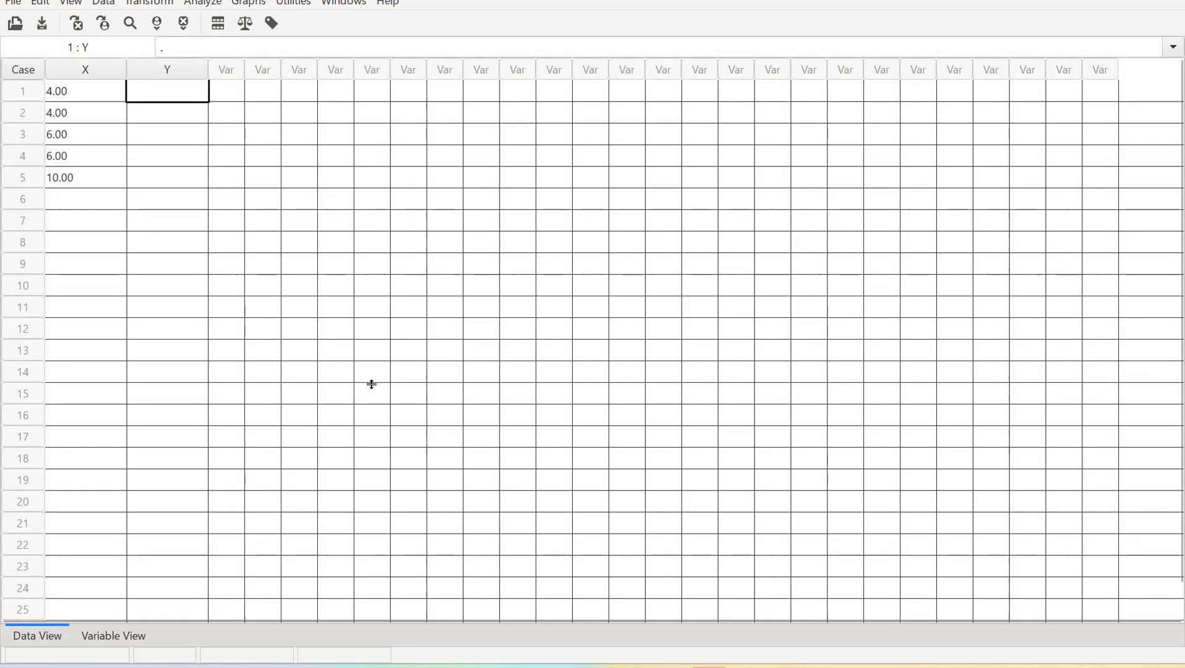
pyautogui.write('1')
pyautogui.press('Return')
pyautogui.write('2')
pyautogui.press('Return')
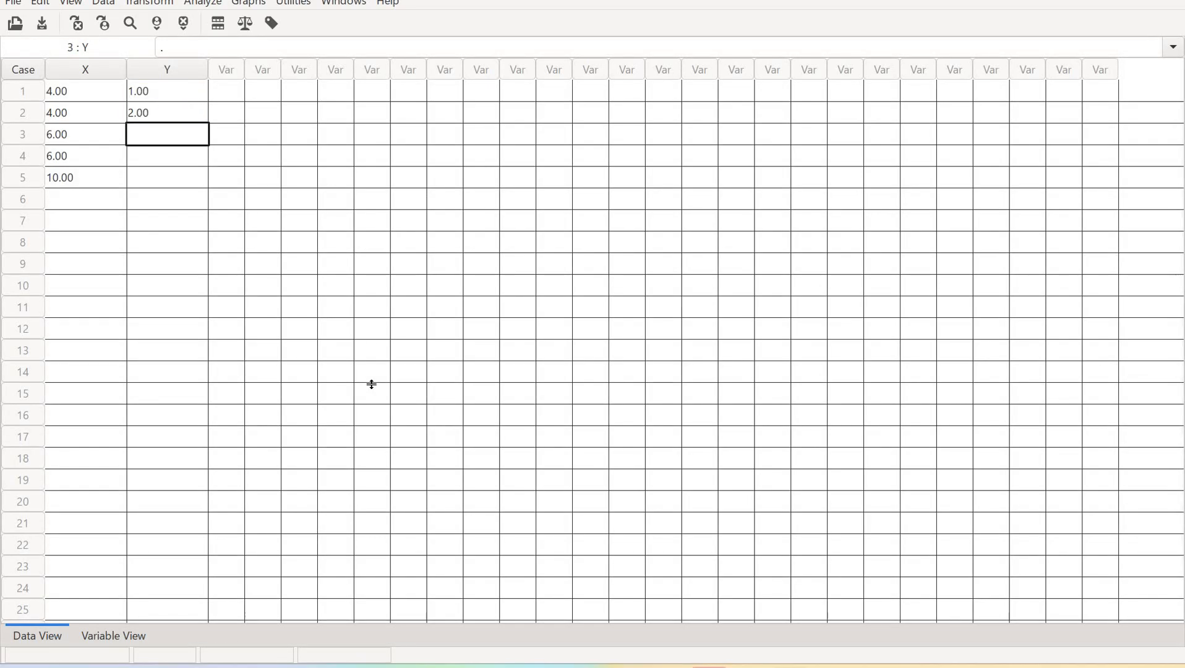
pyautogui.write('5')
pyautogui.press('Return')
pyautogui.write('5')
pyautogui.press('Return')
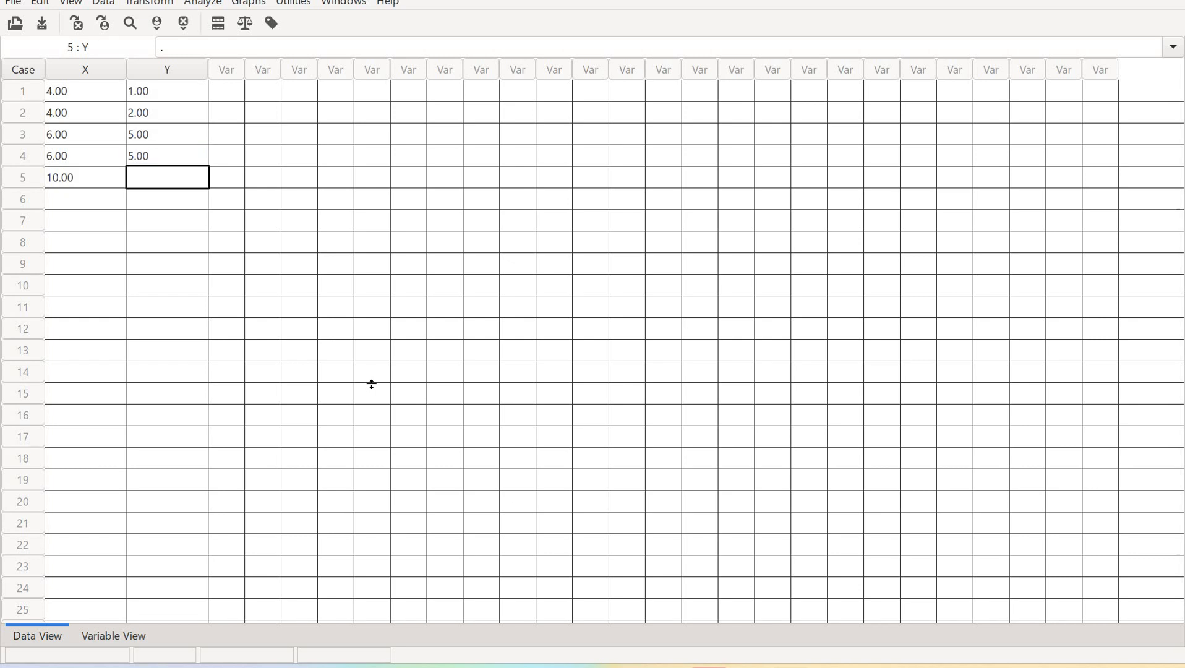
pyautogui.write('7')
pyautogui.press('Return')
# Step through the X and Y cells to check the entered values against the table
pyautogui.press('Up')
pyautogui.press('Up')
pyautogui.press('Up')
pyautogui.press('Up')
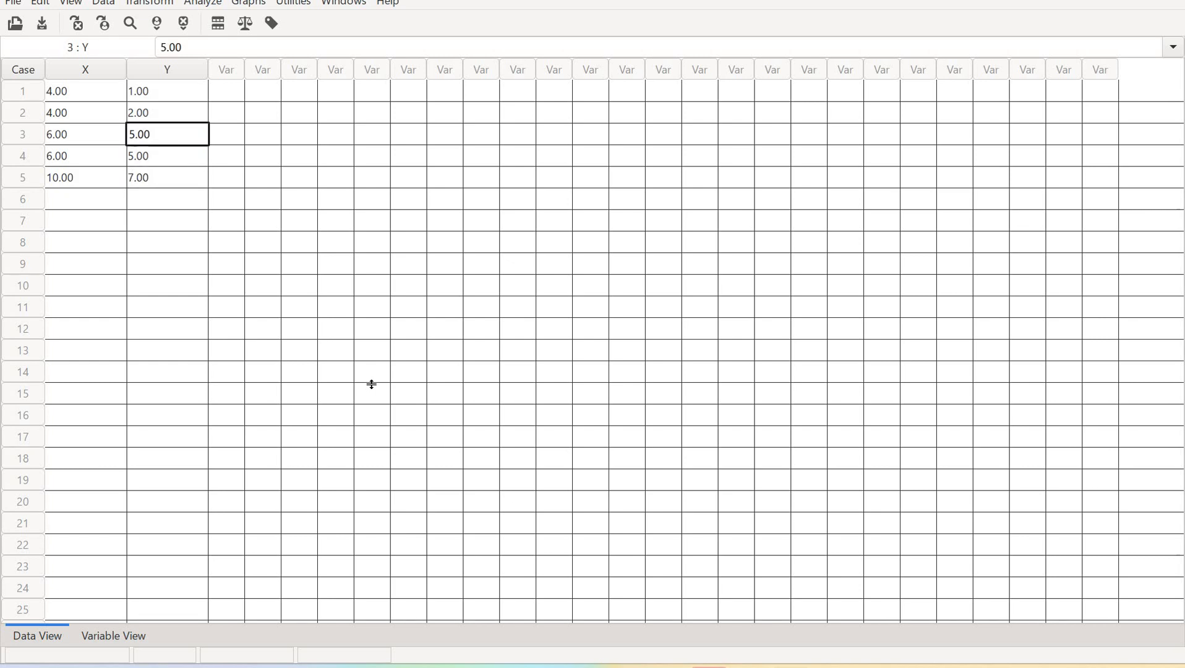
pyautogui.press('Left')
pyautogui.press('Down')
pyautogui.press('Down')
pyautogui.press('Down')
pyautogui.press('Down')
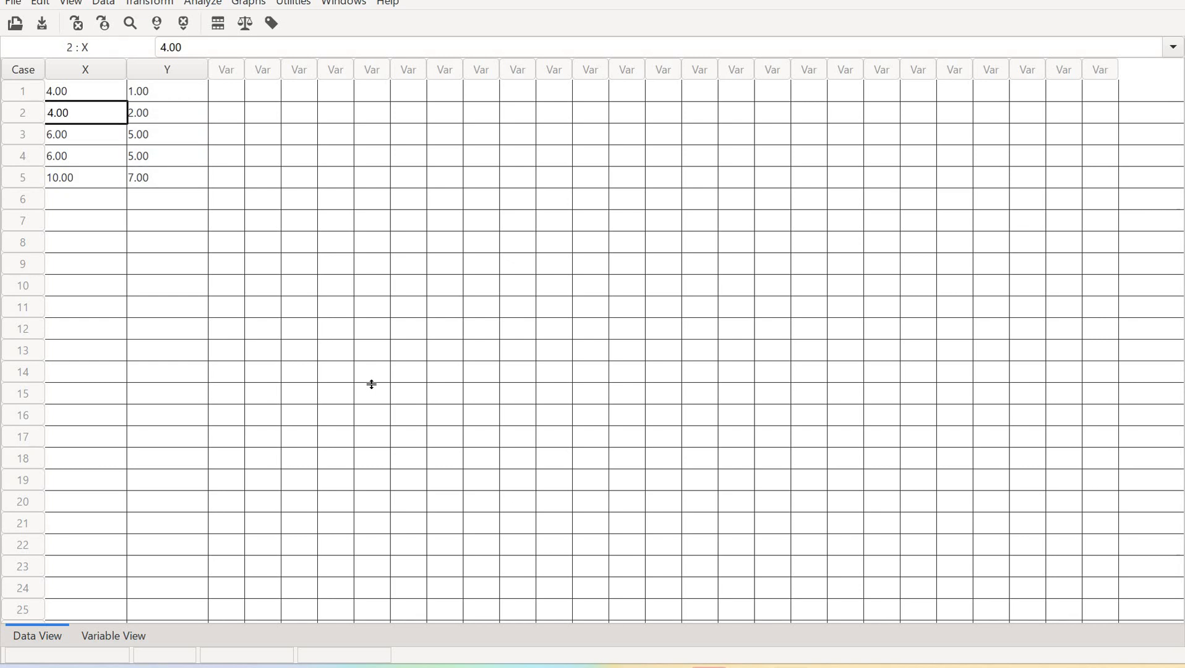
pyautogui.press('Right')
pyautogui.press('Up')
pyautogui.press('Up')
pyautogui.press('Up')
pyautogui.press('Up')
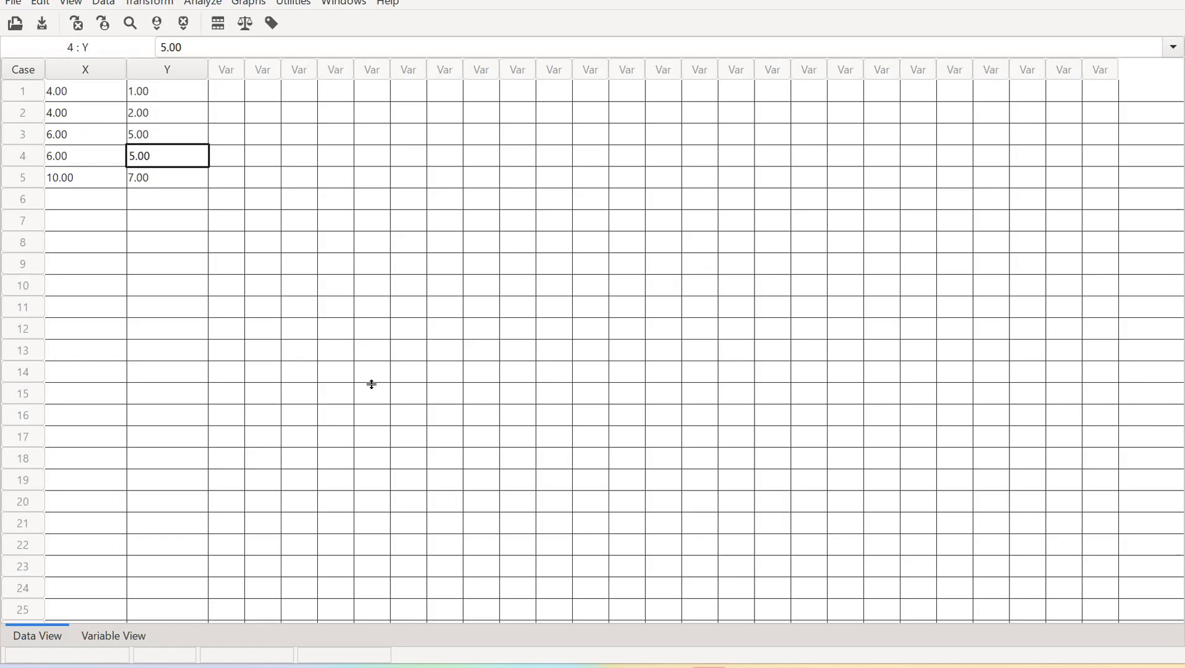
pyautogui.press('Left')
pyautogui.press('Down')
pyautogui.press('Down')
pyautogui.press('Down')
pyautogui.press('Down')
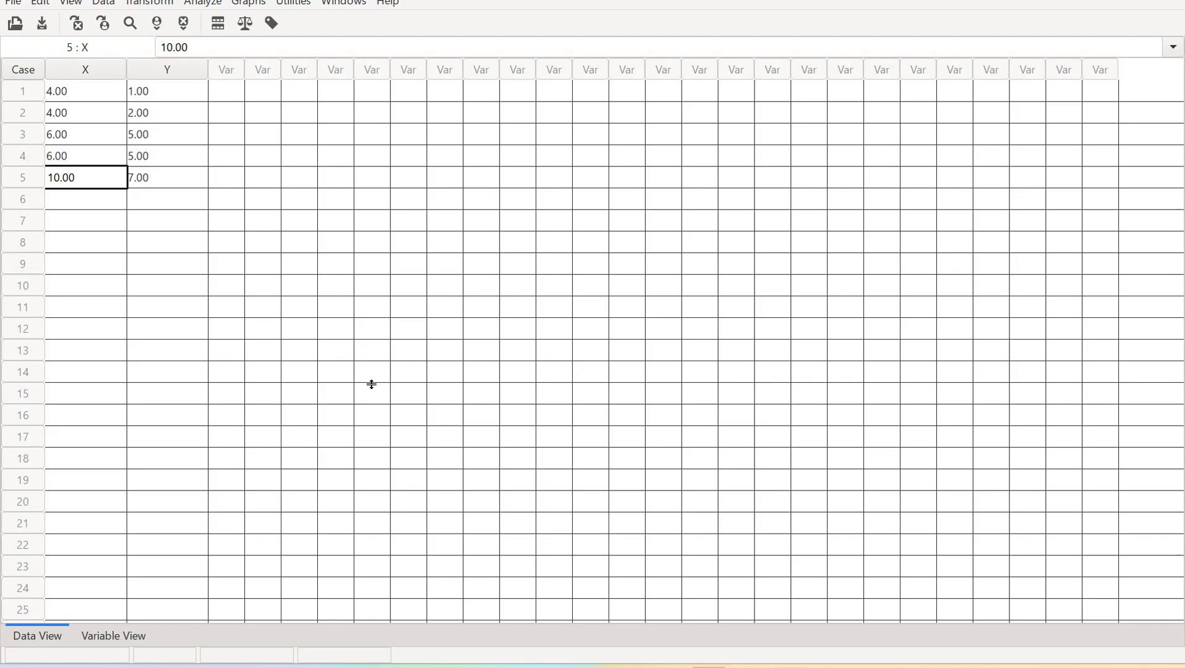
pyautogui.press('Up')
pyautogui.press('Up')
pyautogui.press('Up')
pyautogui.press('Up')
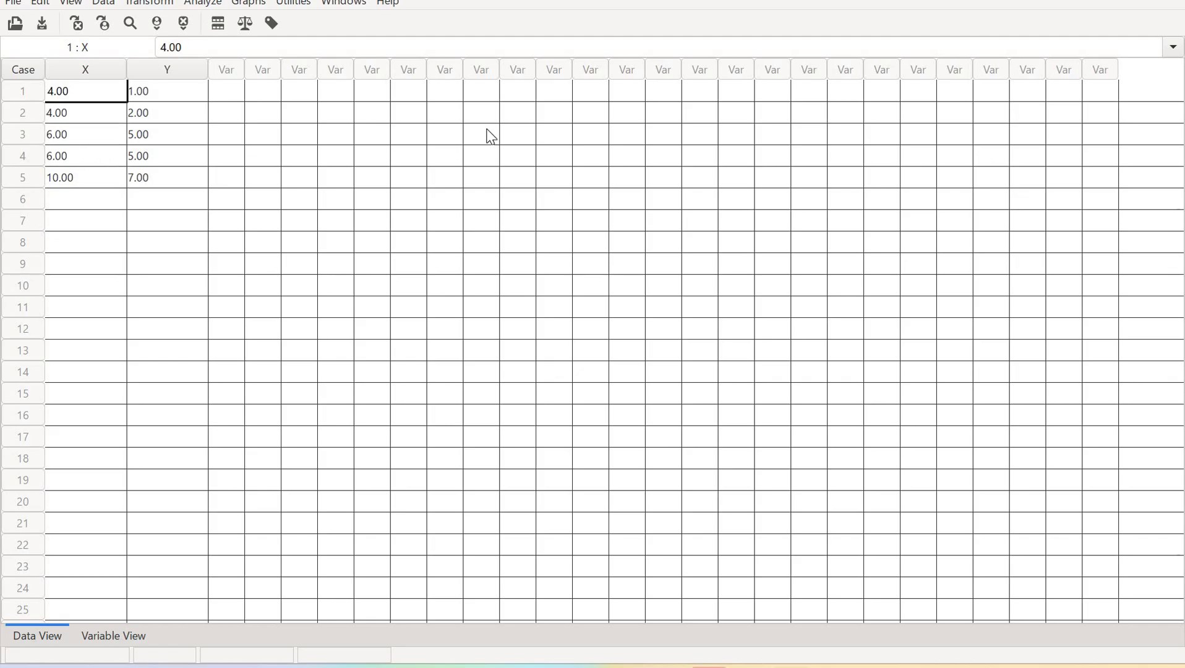
pyautogui.press('Right')
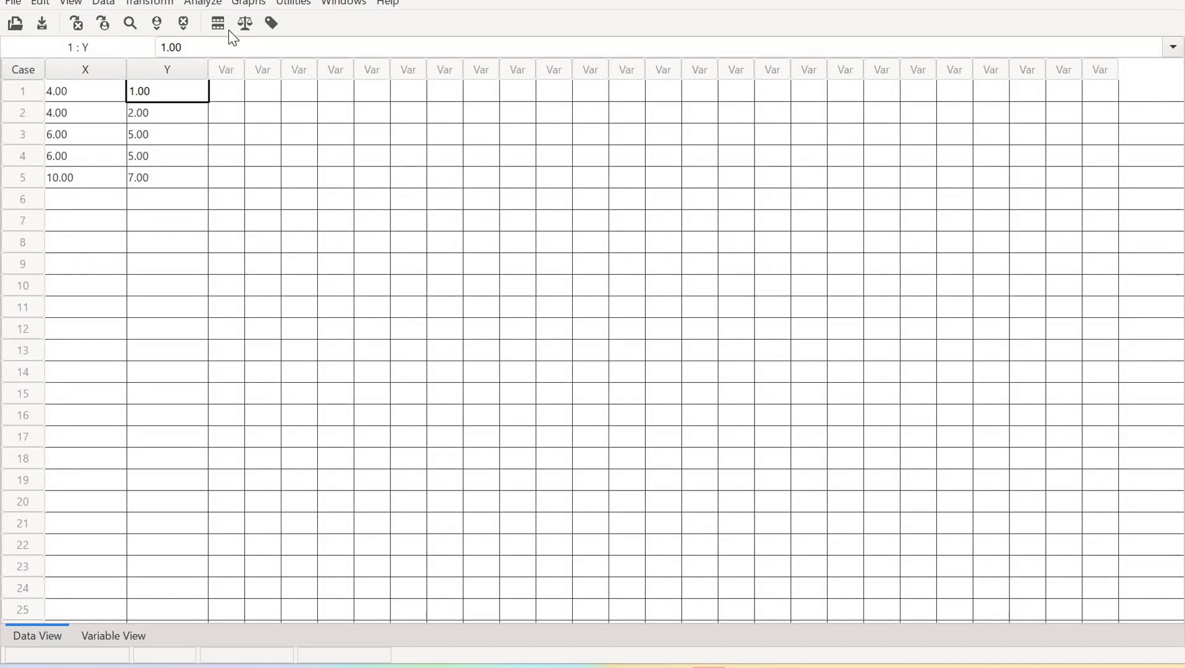
# Open the Descriptives analysis and add X and Y to the Variables list
pyautogui.click(200, 7)
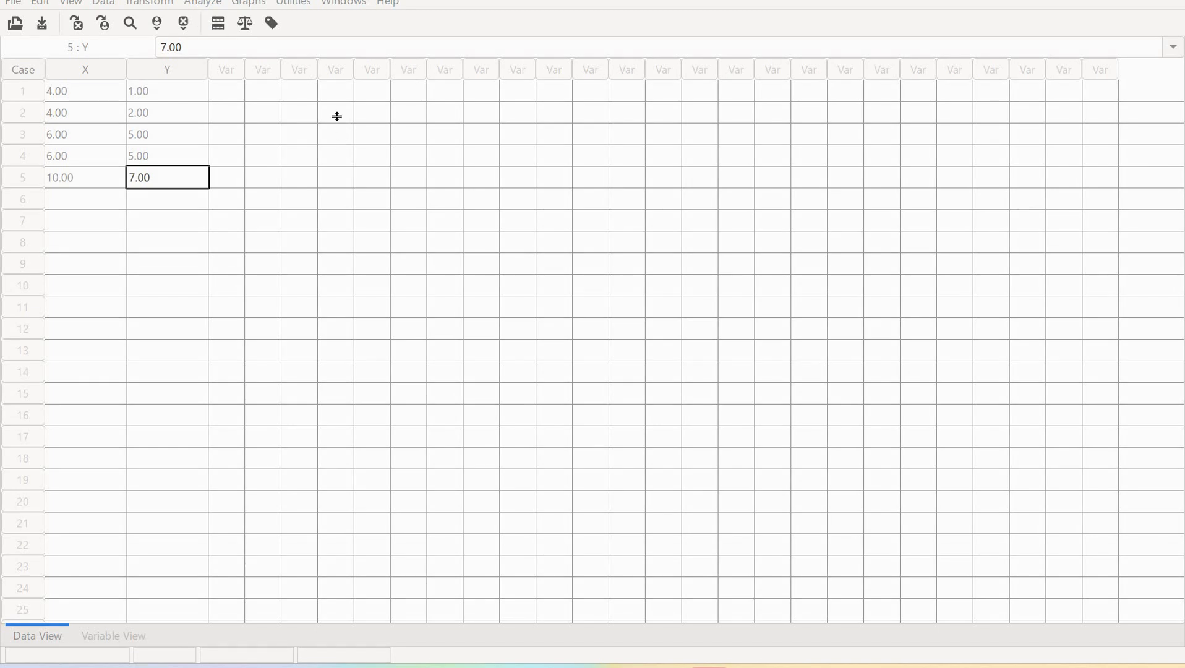
pyautogui.click(202, 3)
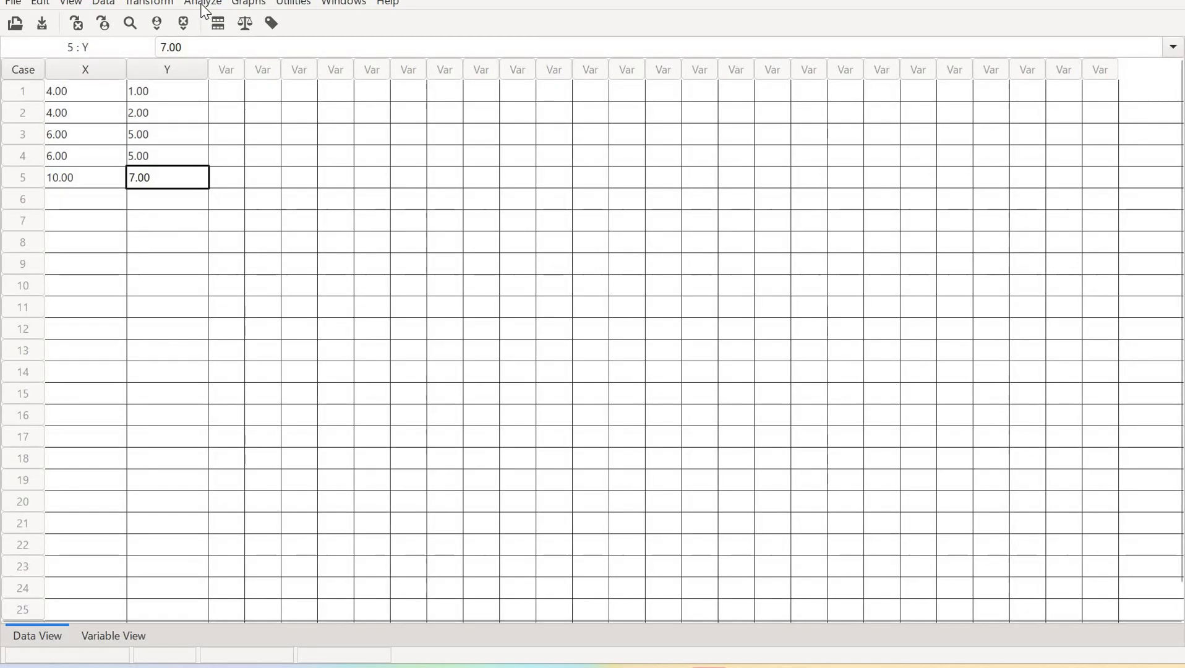
pyautogui.moveTo(221, 27)
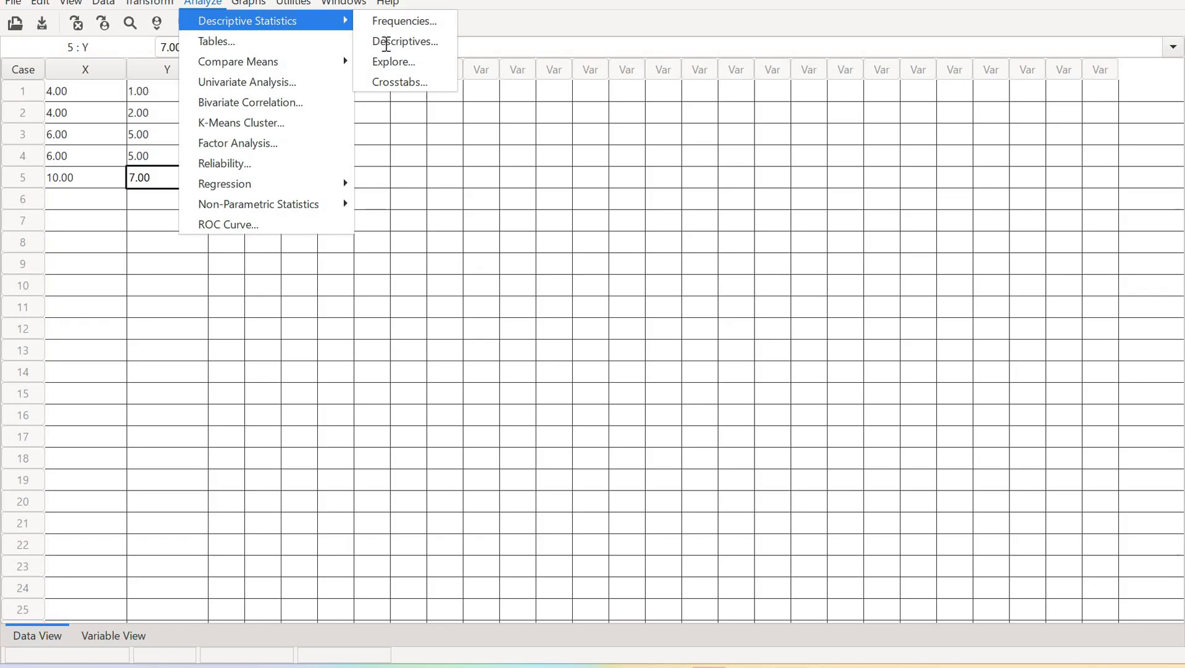
pyautogui.press('Return')
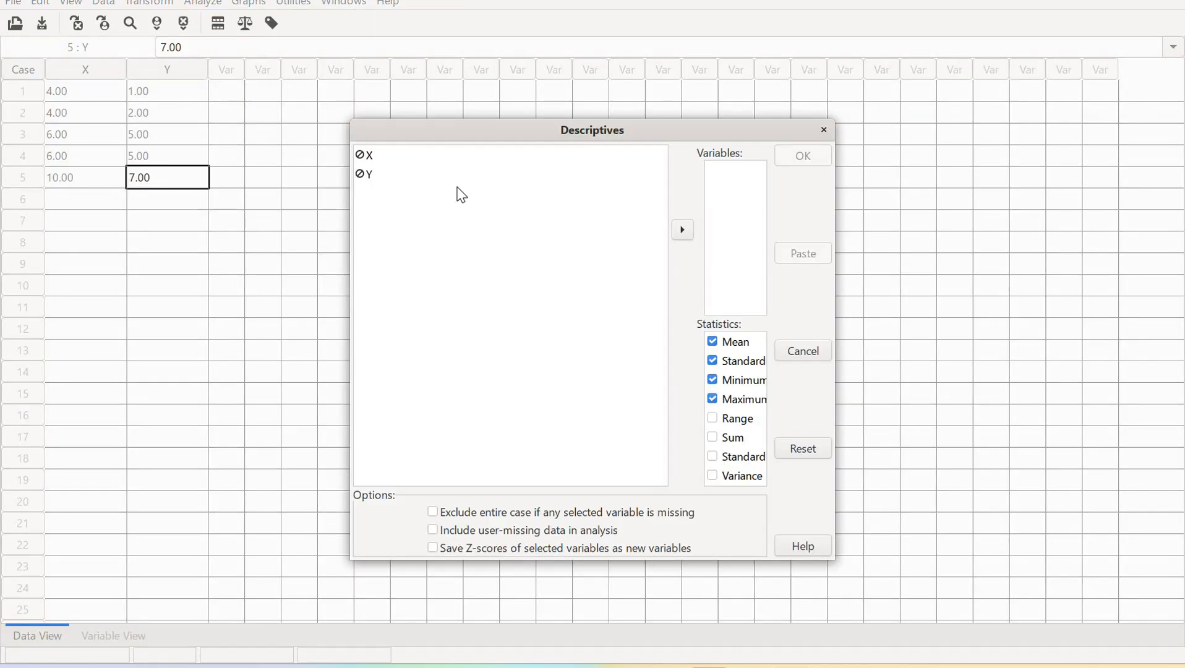
pyautogui.click(679, 229)
pyautogui.click(678, 229)
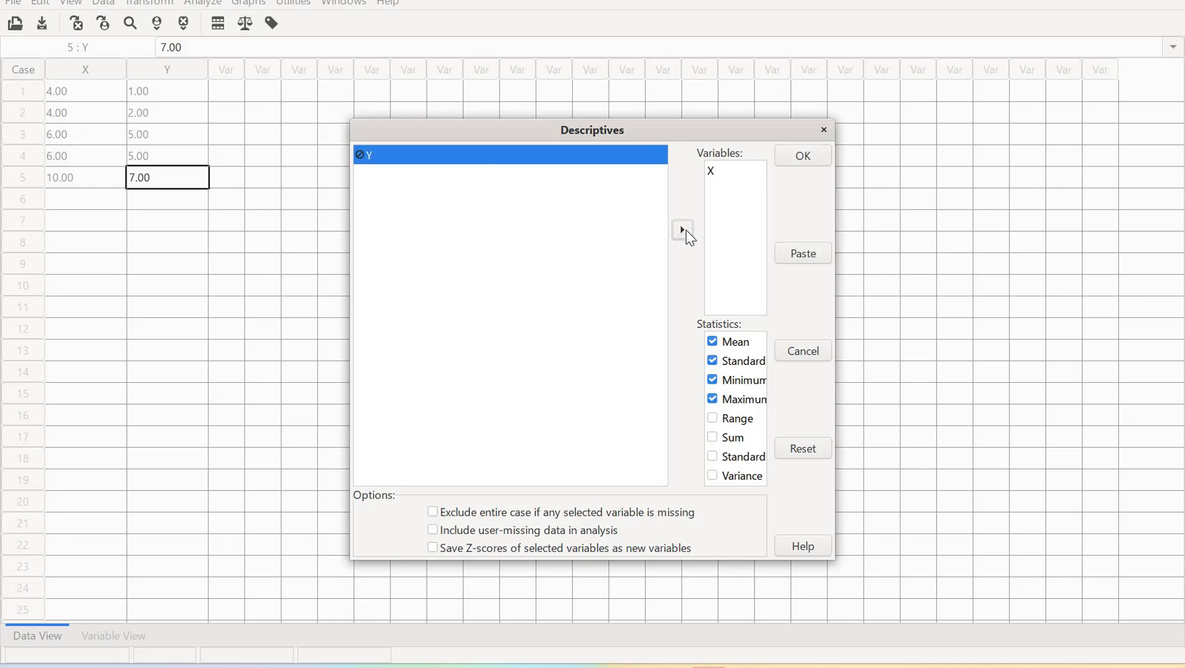
pyautogui.click(684, 231)
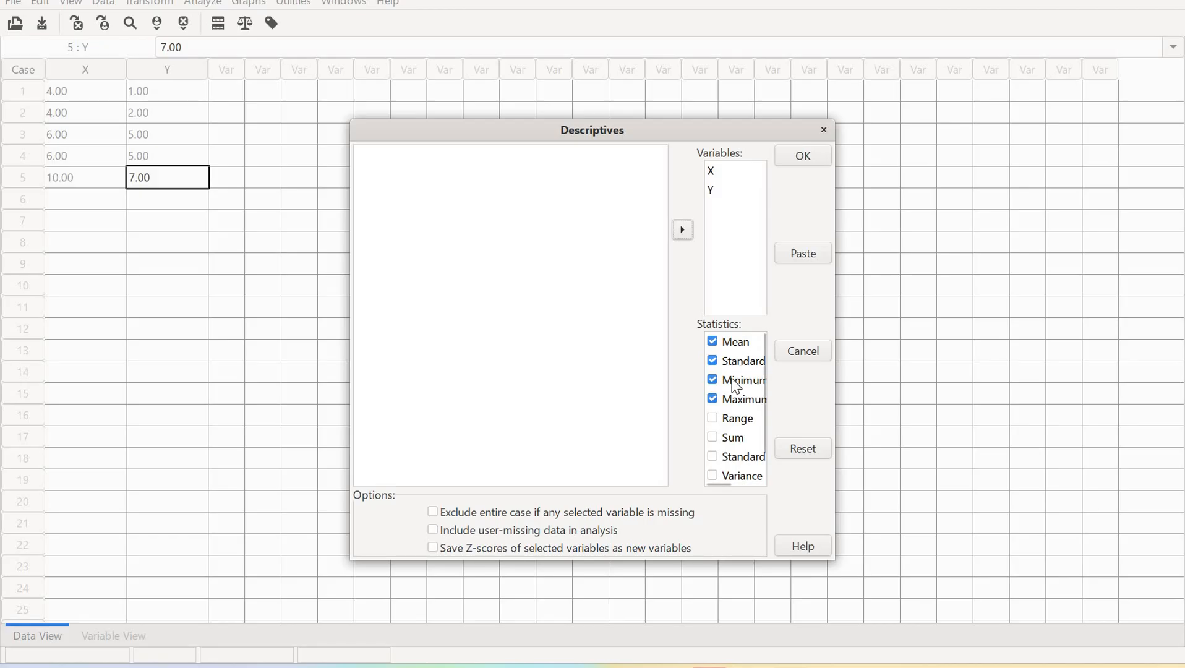
# Add Sum and Variance to the selected statistics and run the Descriptives analysis for X and Y
pyautogui.click(720, 443)
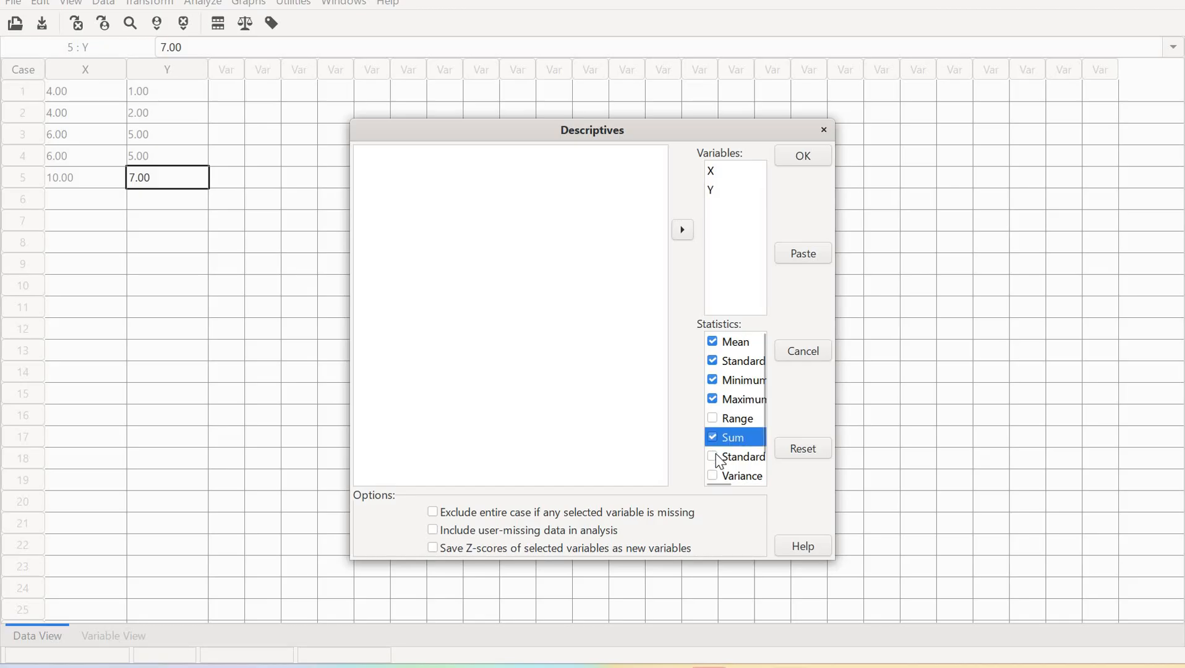
pyautogui.click(745, 473)
pyautogui.scroll(-1, 751, 456)
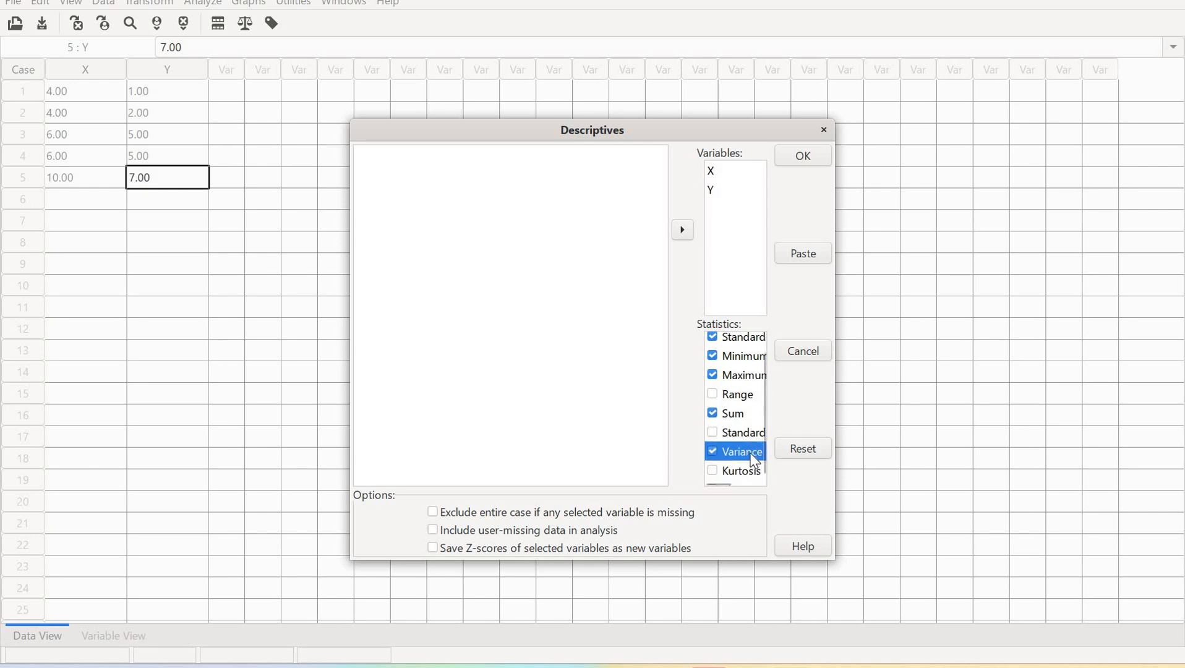
pyautogui.scroll(-1, 752, 456)
pyautogui.scroll(1, 729, 441)
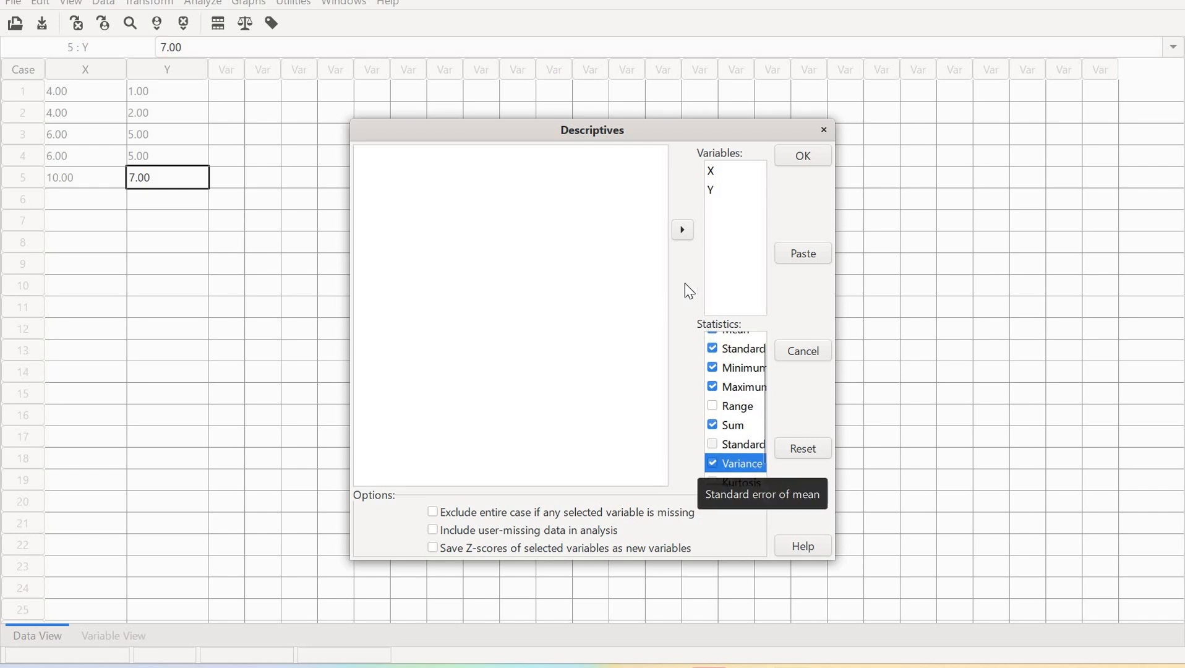
pyautogui.click(799, 159)
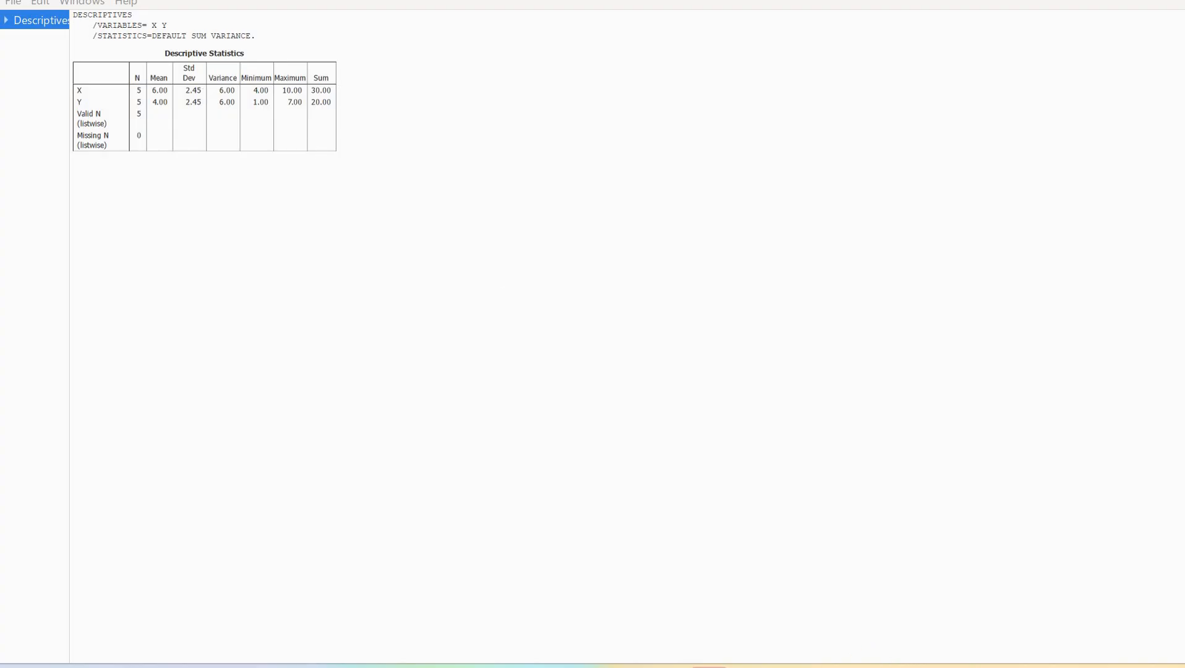
# Return to the data window, open Compute Variable, name the target variable Xdev and start its expression with X minus
pyautogui.moveTo(709, 666)
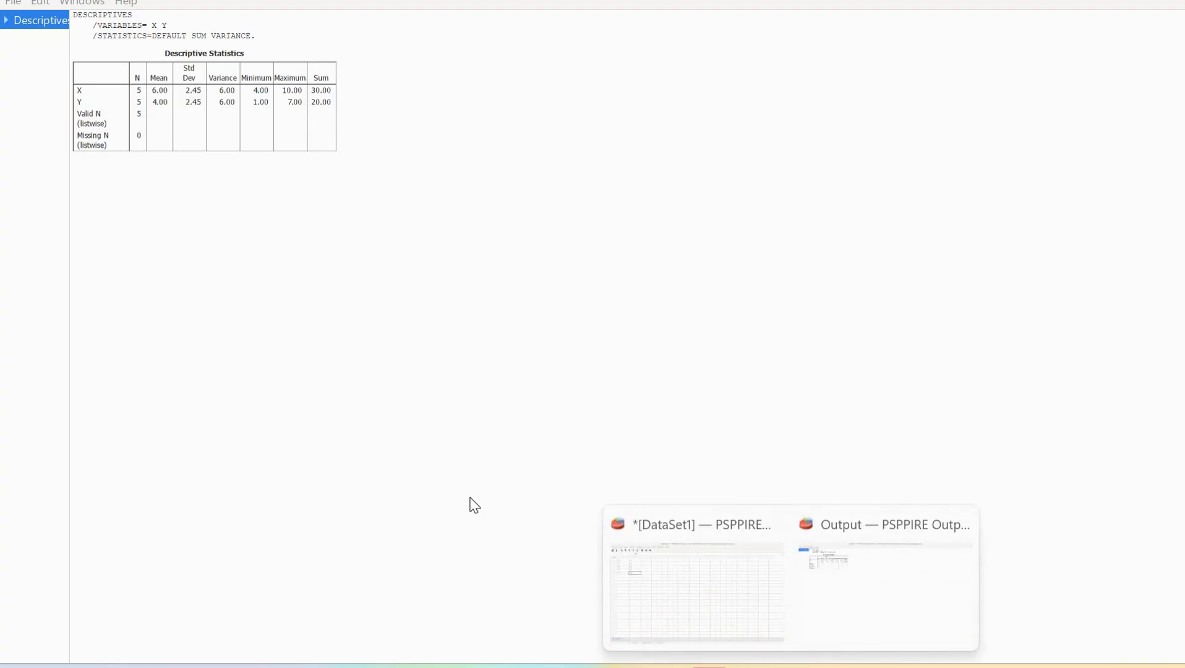
pyautogui.click(693, 620)
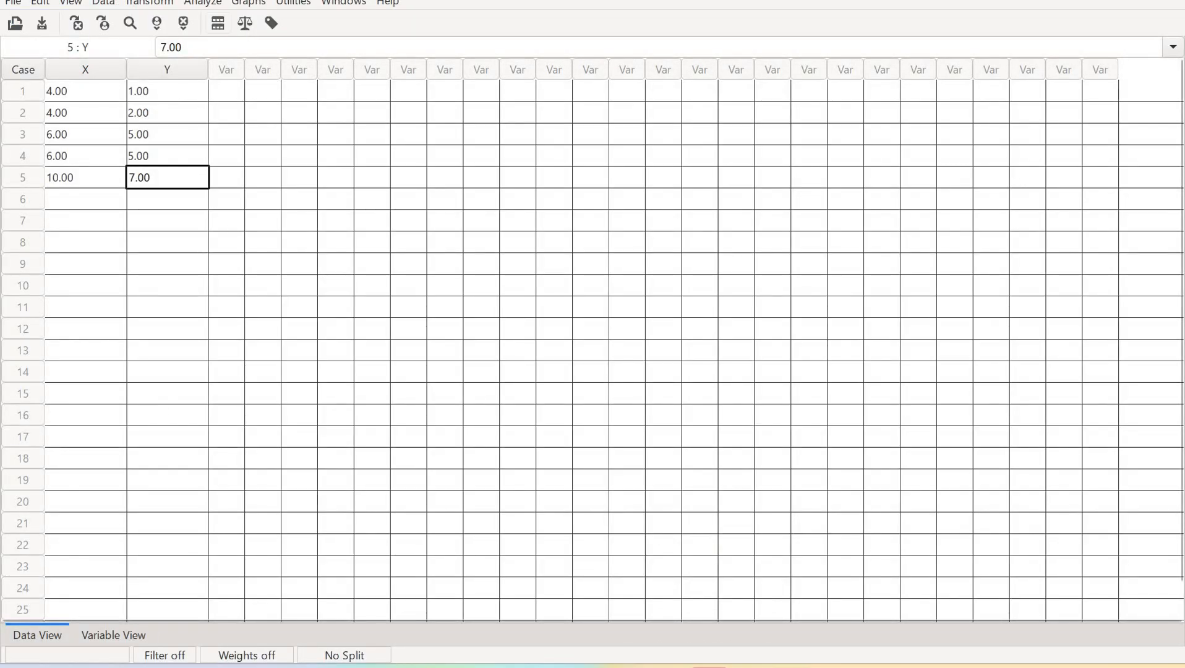
pyautogui.click(162, 4)
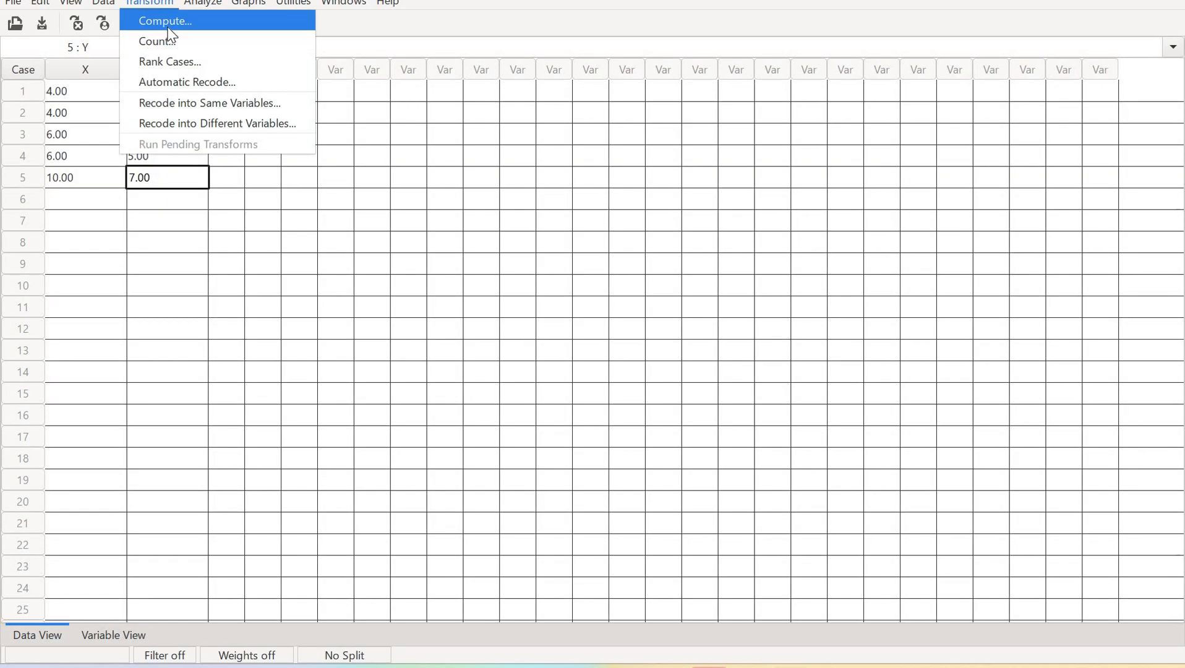
pyautogui.click(168, 27)
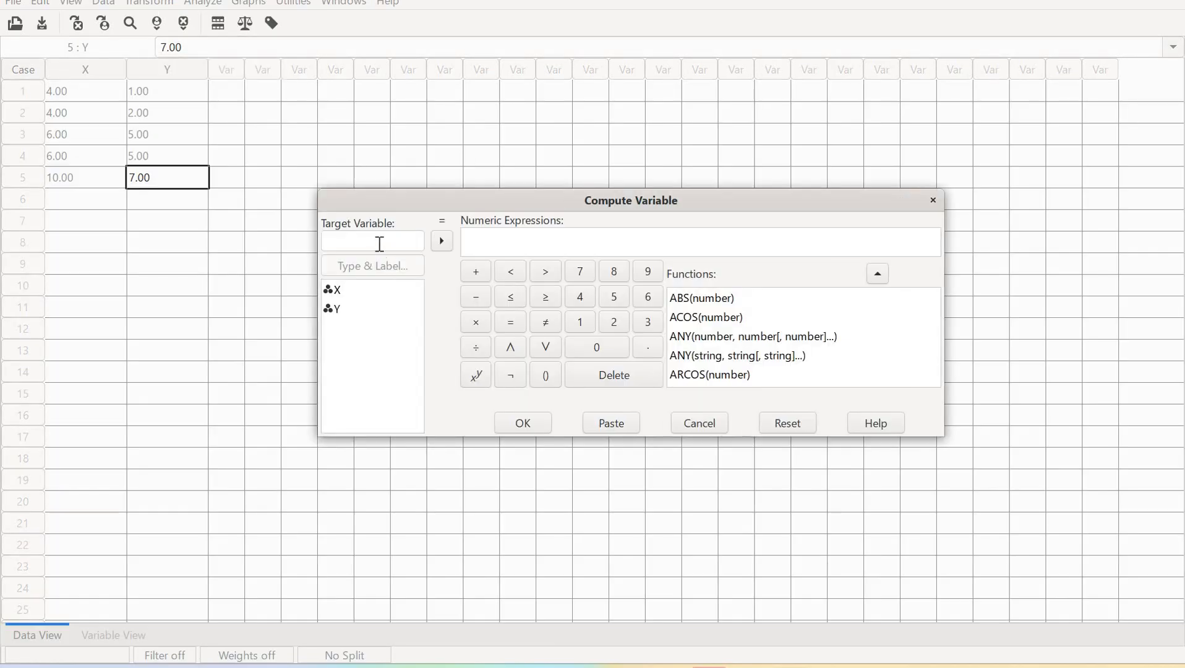
pyautogui.click(380, 245)
pyautogui.write('dev')
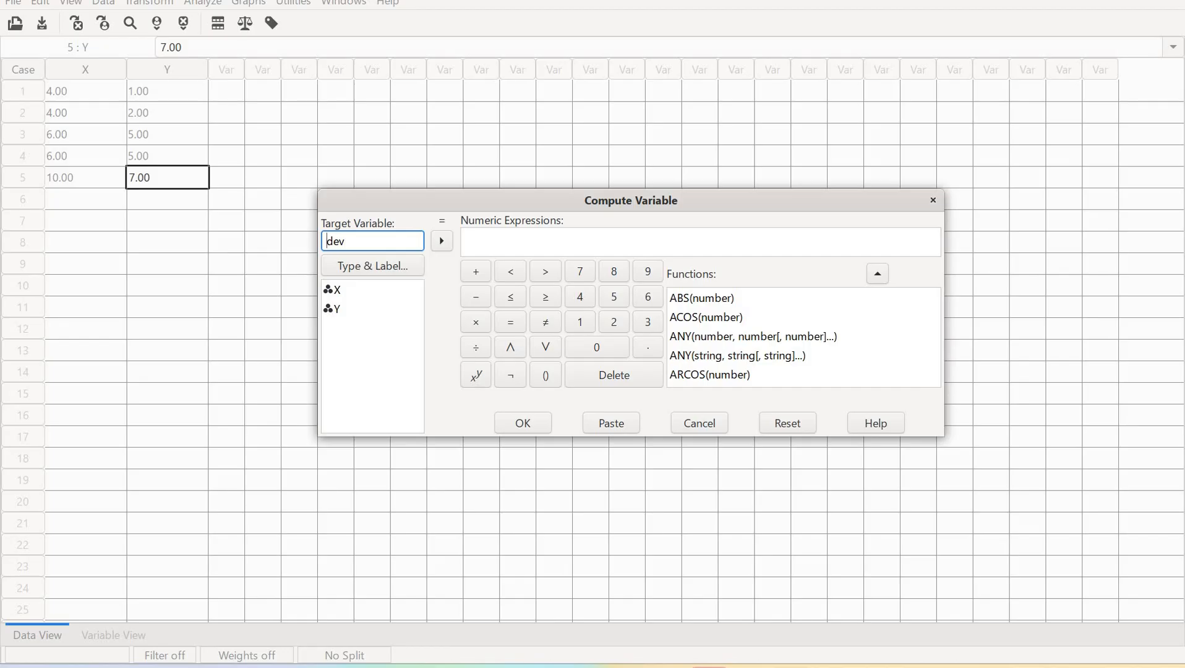
pyautogui.write('X')
pyautogui.press('End')
pyautogui.click(470, 239)
pyautogui.click(442, 245)
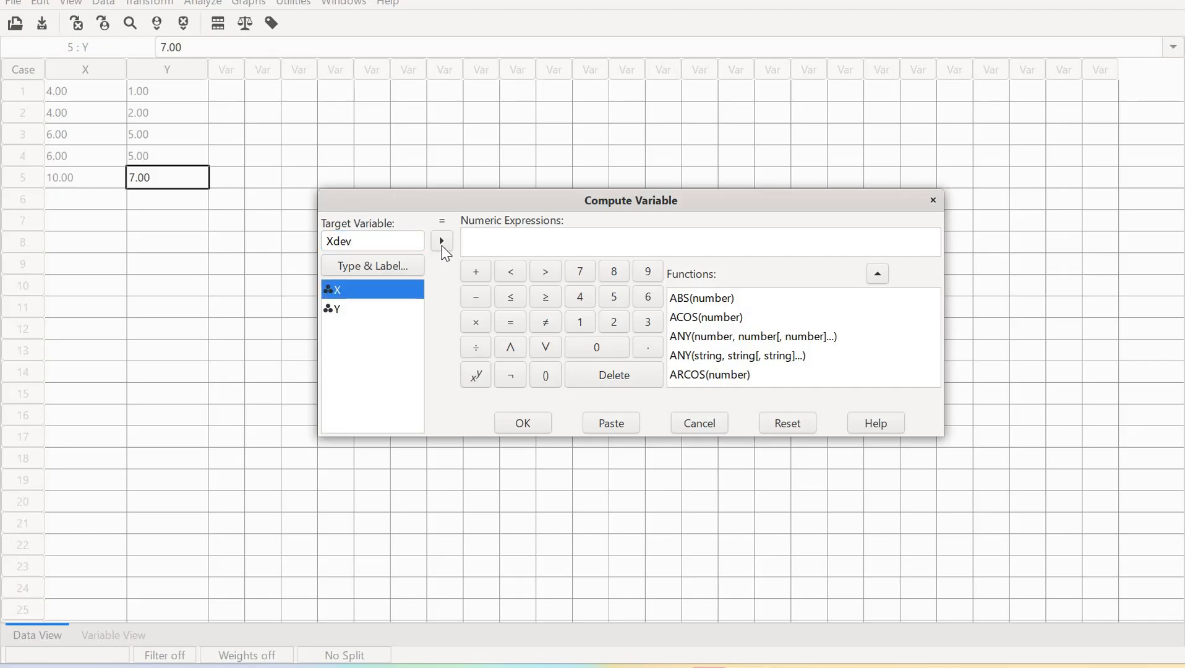
pyautogui.press('space')
pyautogui.click(480, 298)
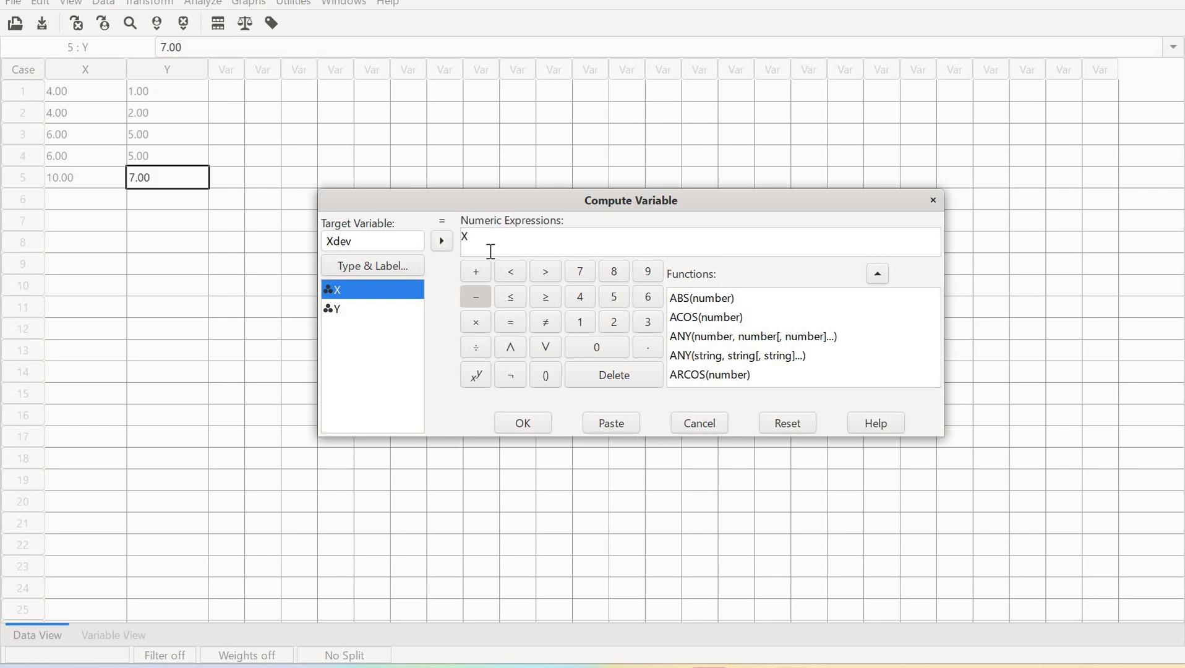
pyautogui.click(490, 245)
pyautogui.moveTo(709, 666)
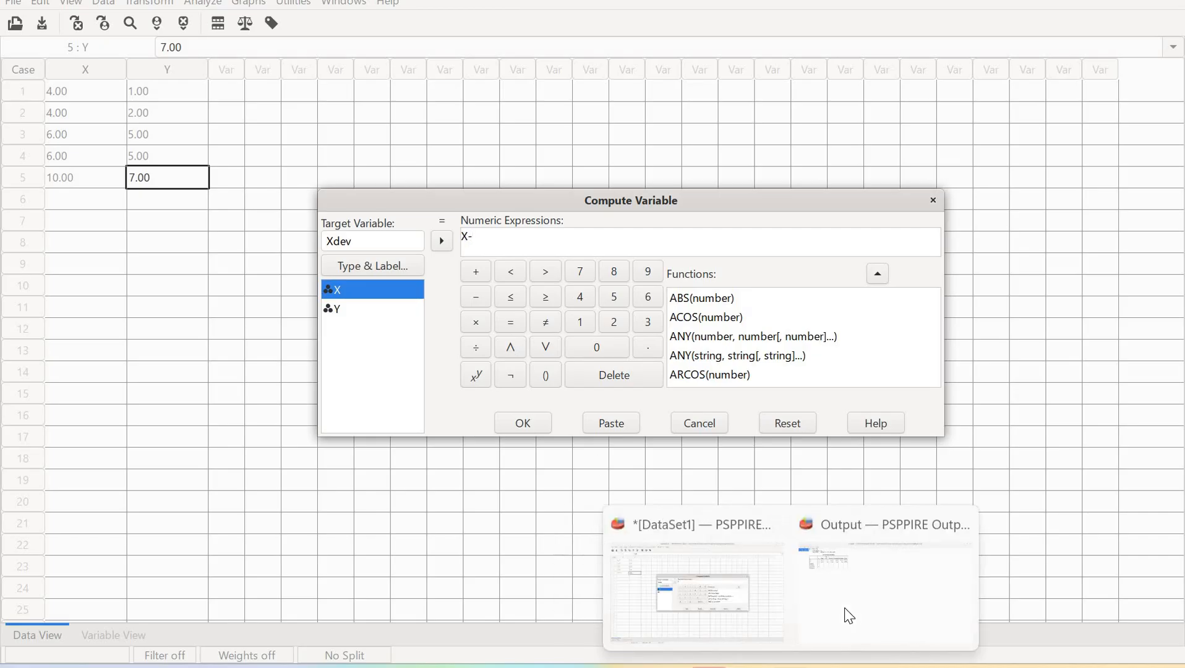
pyautogui.click(844, 608)
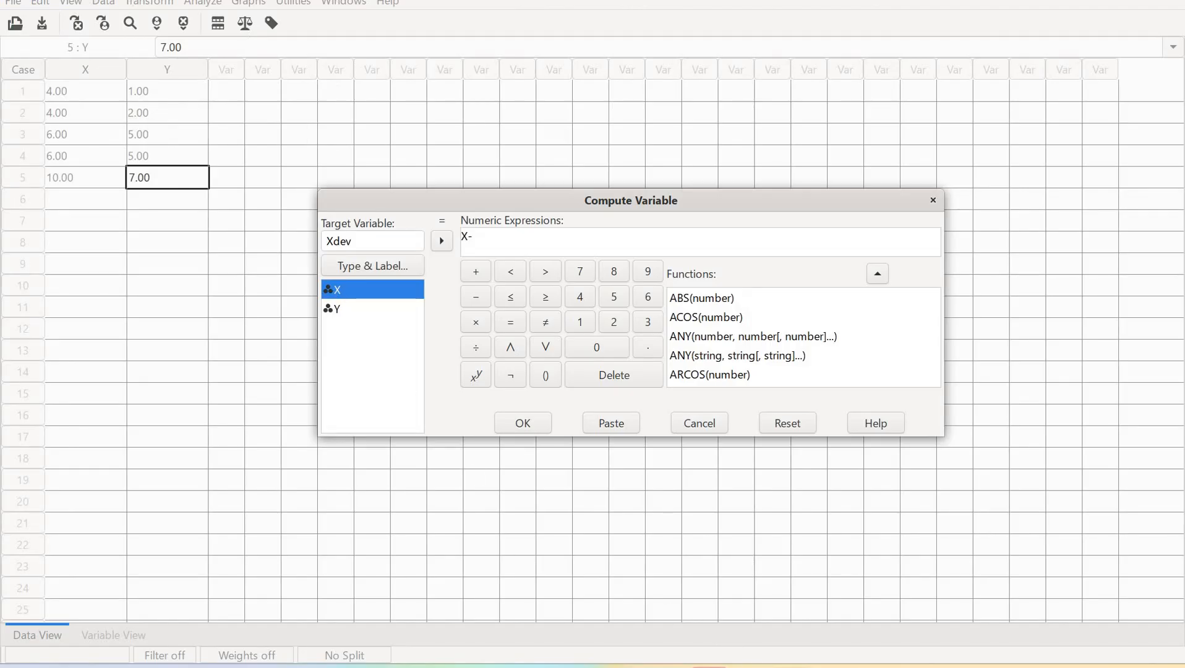
pyautogui.moveTo(758, 666)
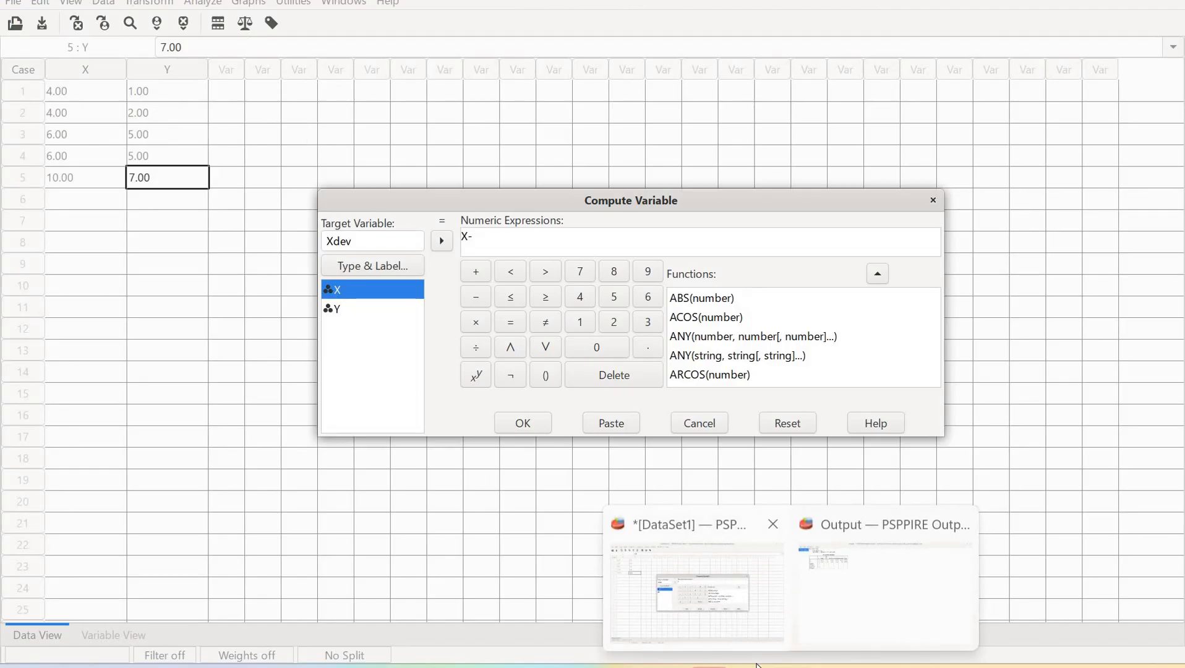
pyautogui.click(790, 666)
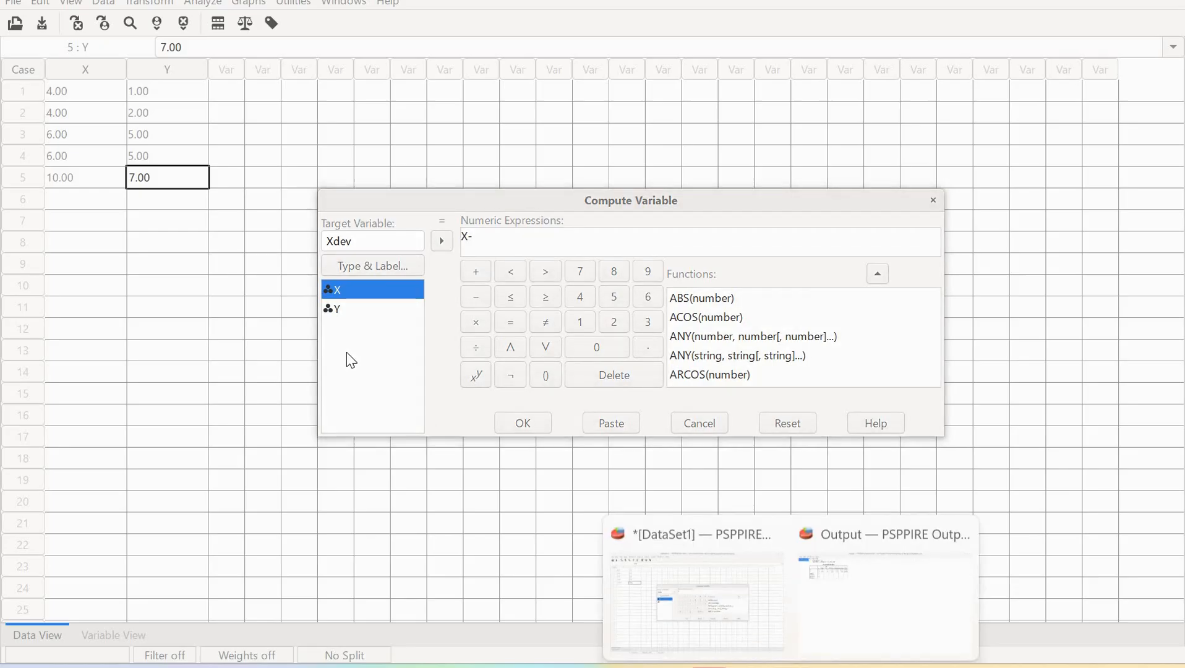
pyautogui.click(643, 536)
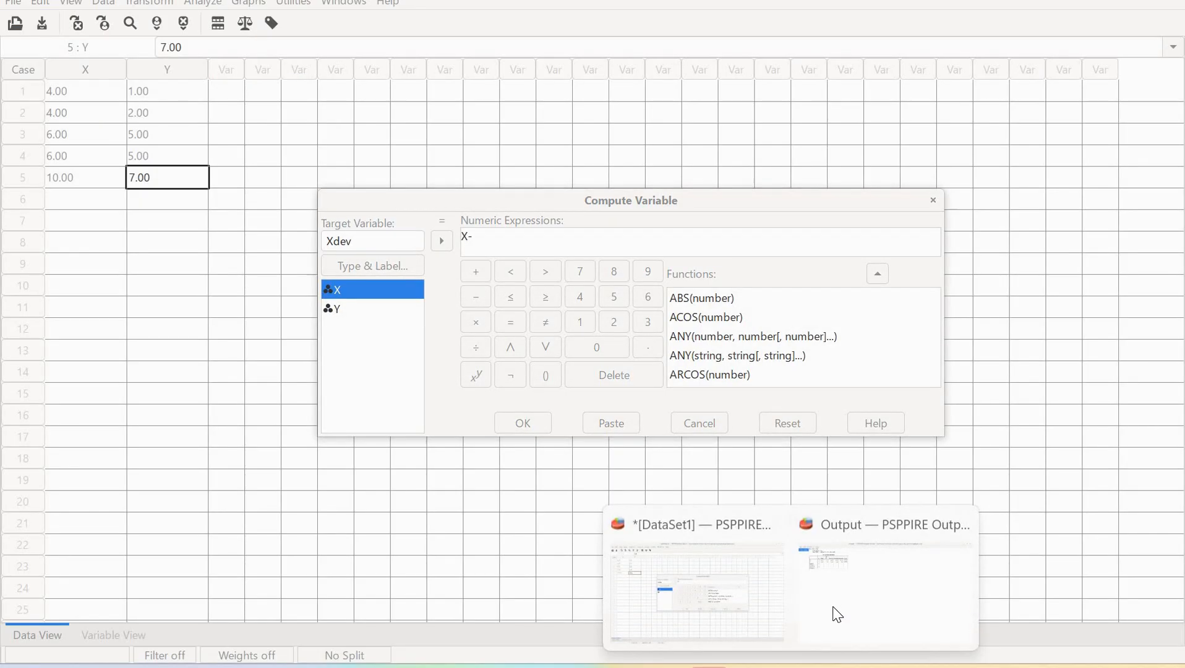
# Complete the Xdev expression as X-6 and run the computation
pyautogui.moveTo(837, 614)
pyautogui.click(488, 236)
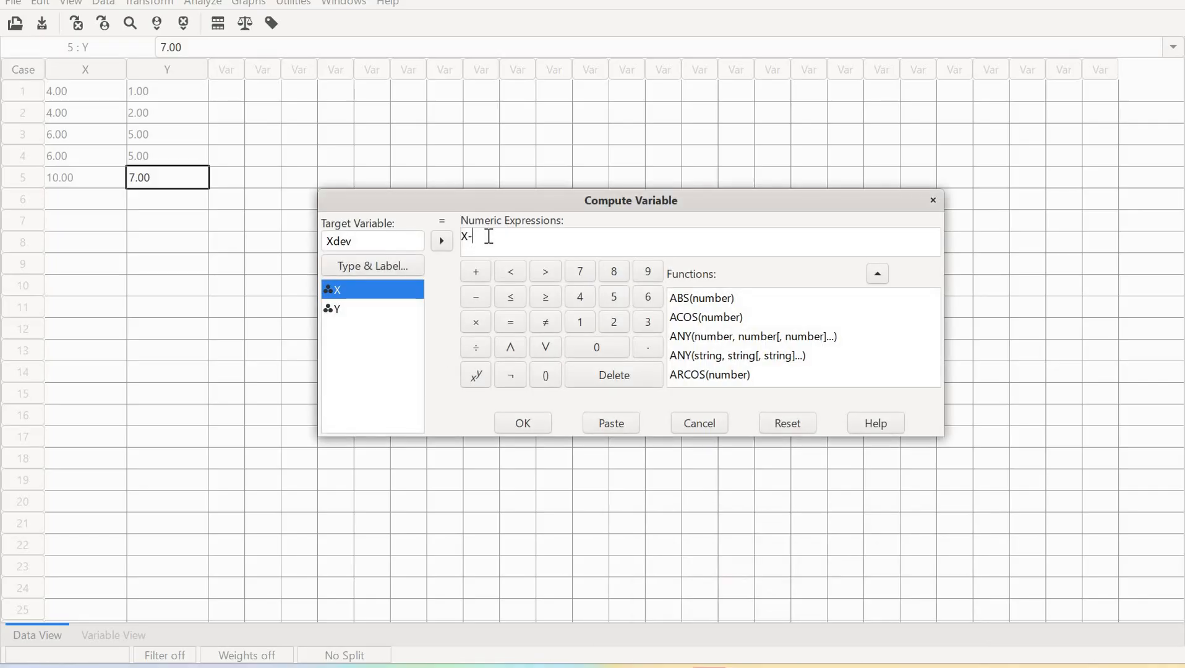
pyautogui.write('6')
pyautogui.click(524, 426)
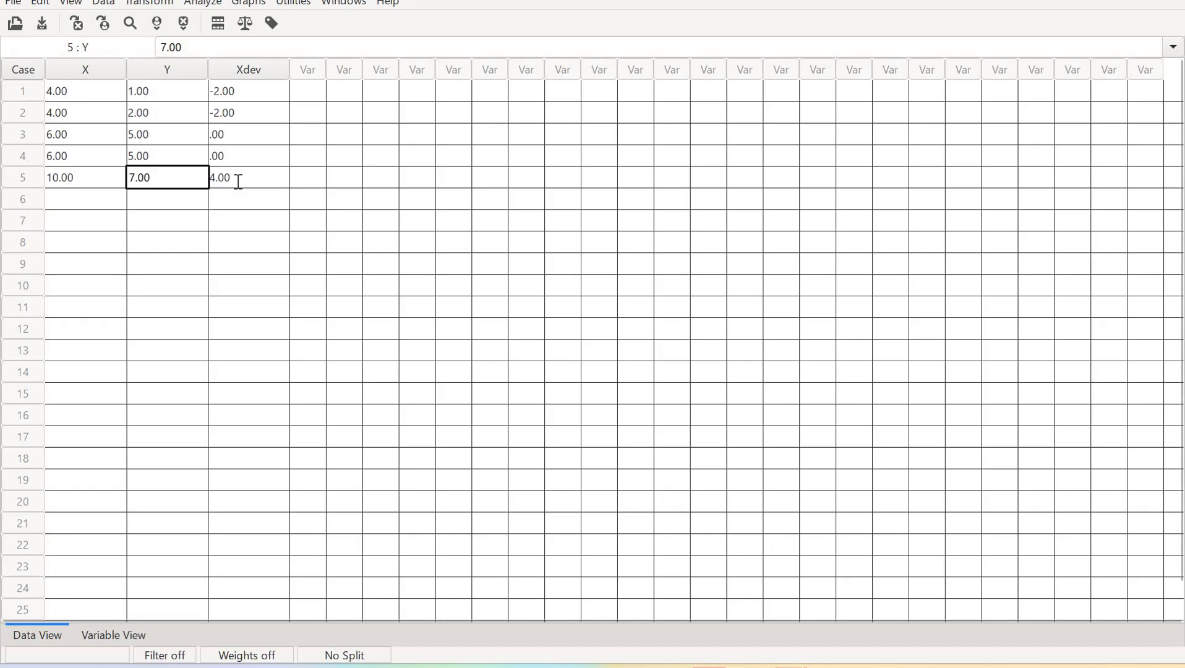
# Try to compute the squared deviation by building the expression Xdev*Xdev in Compute Variable without a target name
pyautogui.press('Right')
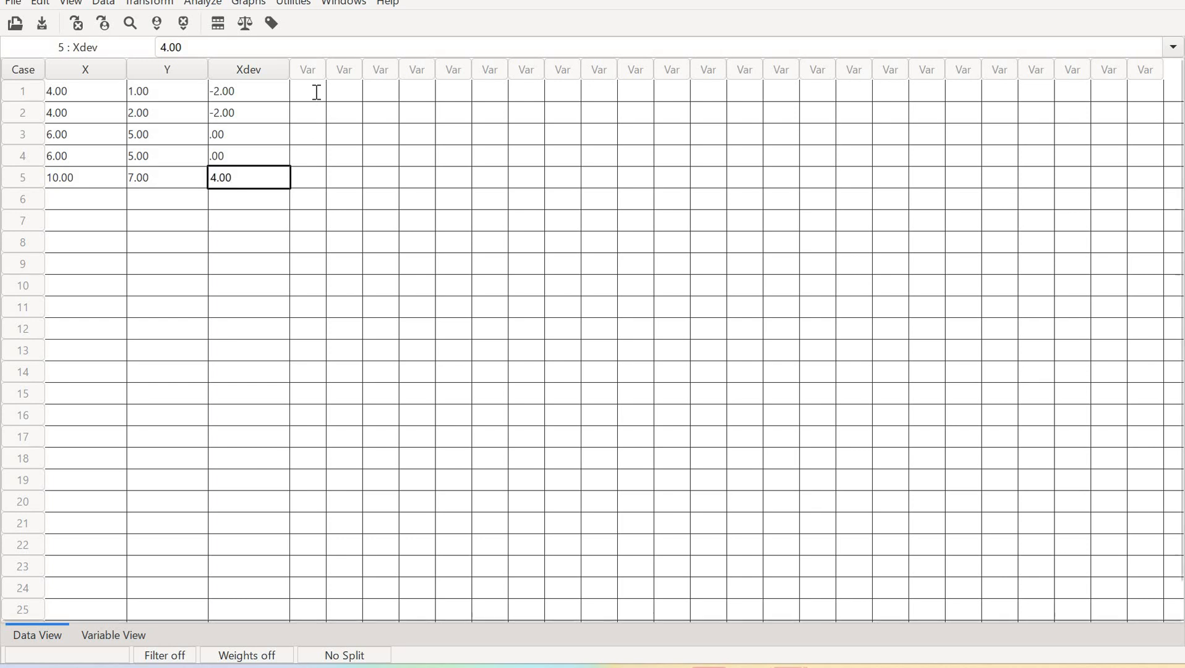
pyautogui.click(317, 93)
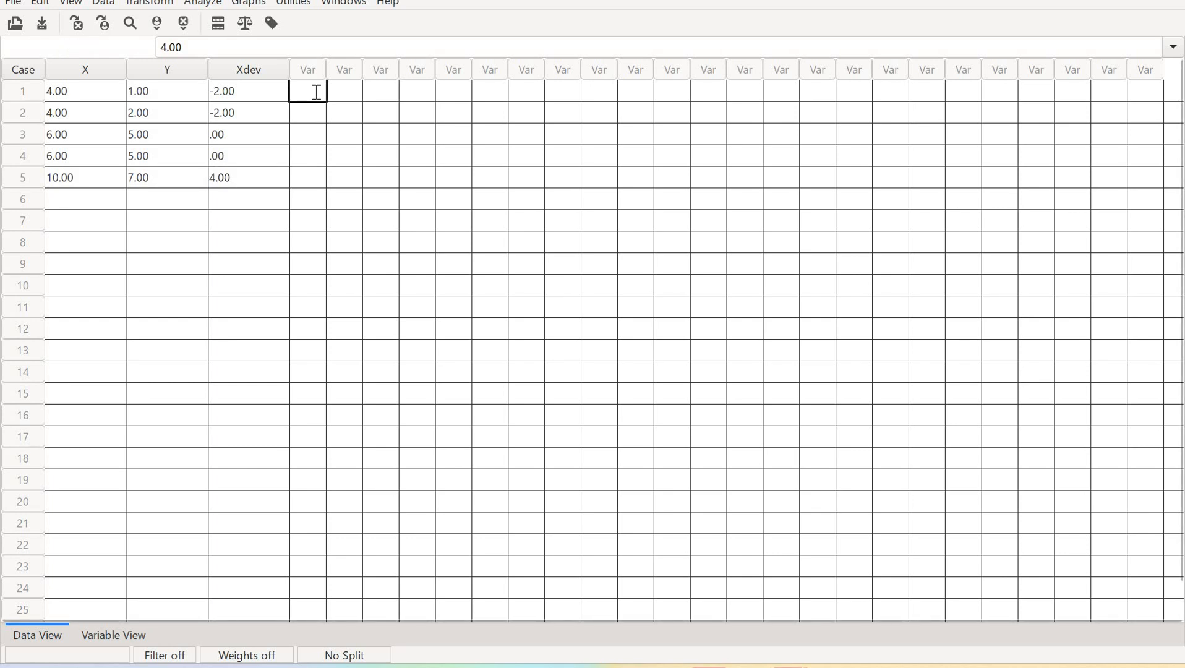
pyautogui.click(153, 3)
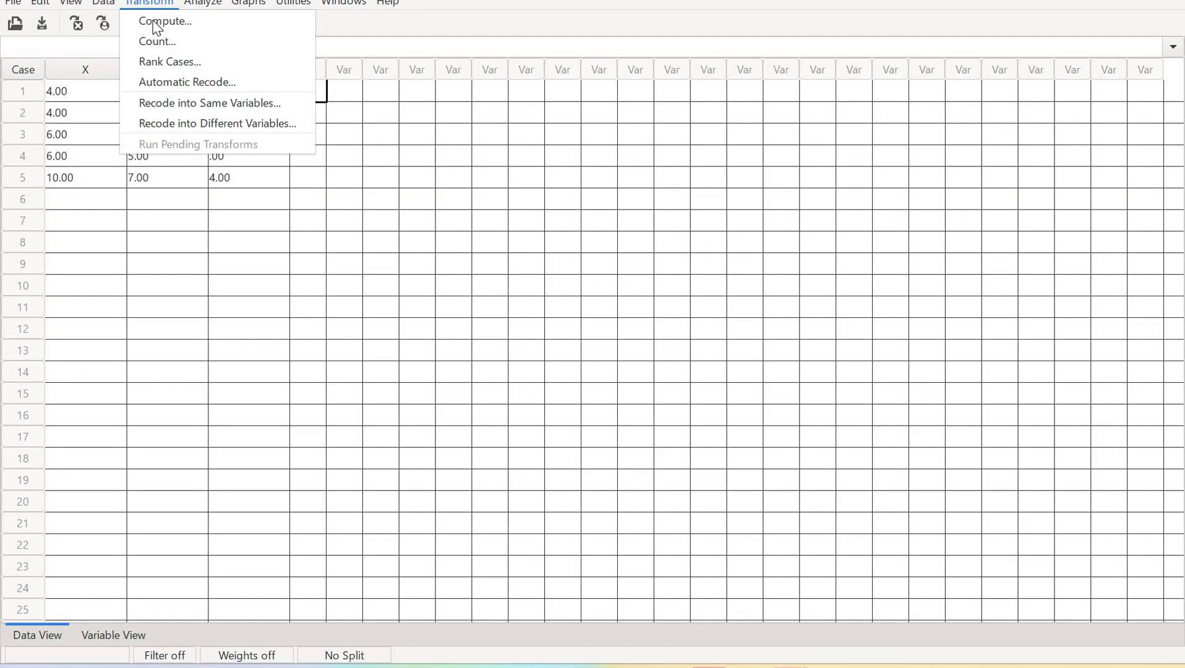
pyautogui.click(156, 25)
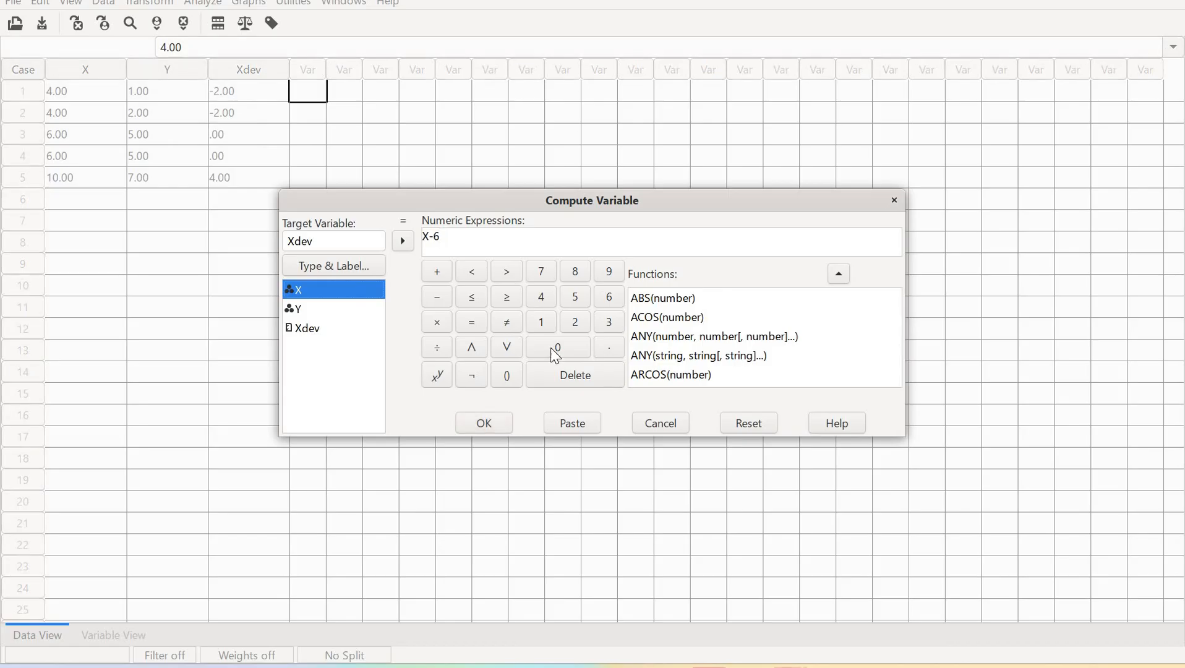
pyautogui.click(309, 329)
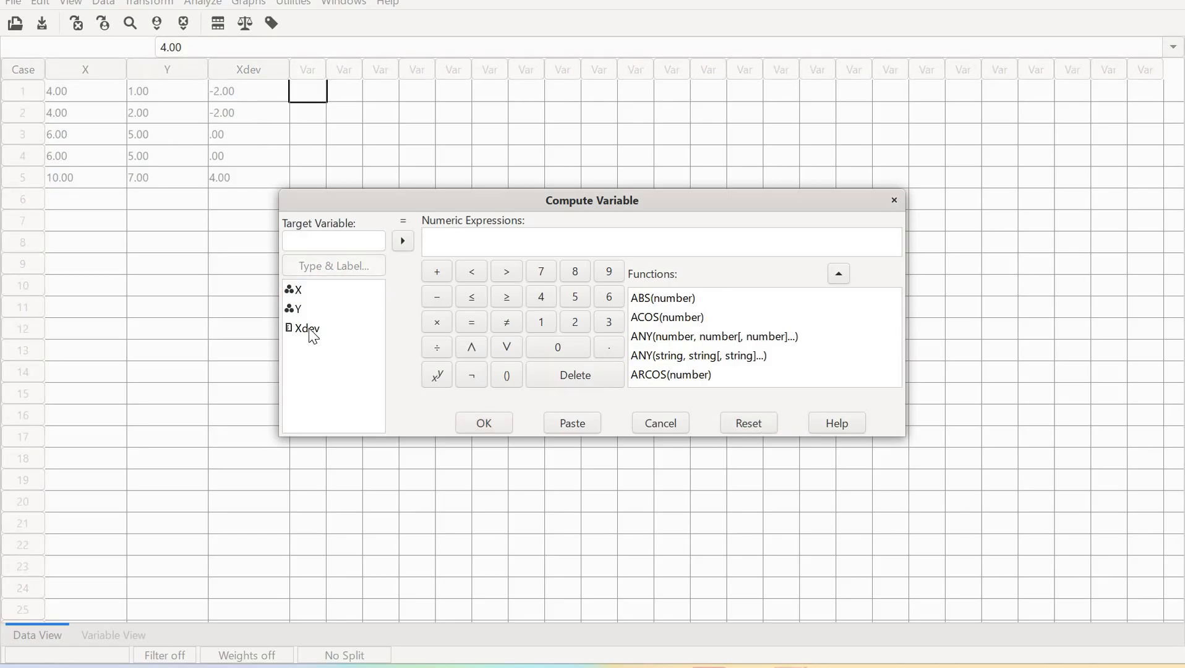
pyautogui.click(402, 240)
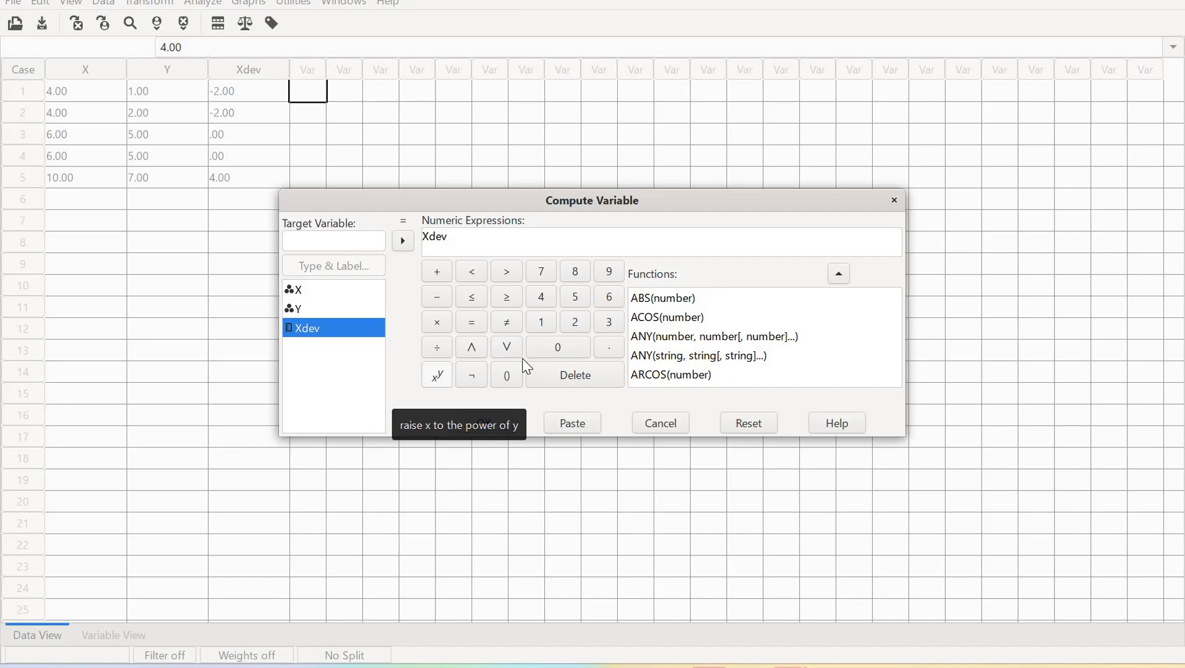
pyautogui.click(443, 325)
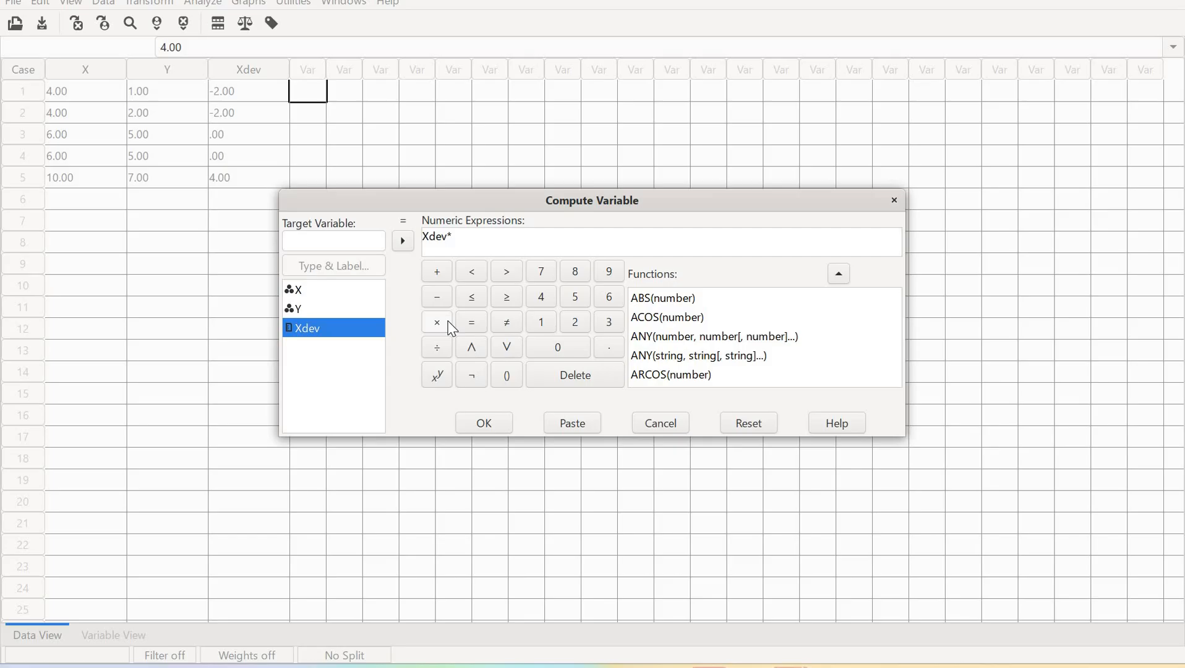
pyautogui.click(403, 241)
pyautogui.click(498, 432)
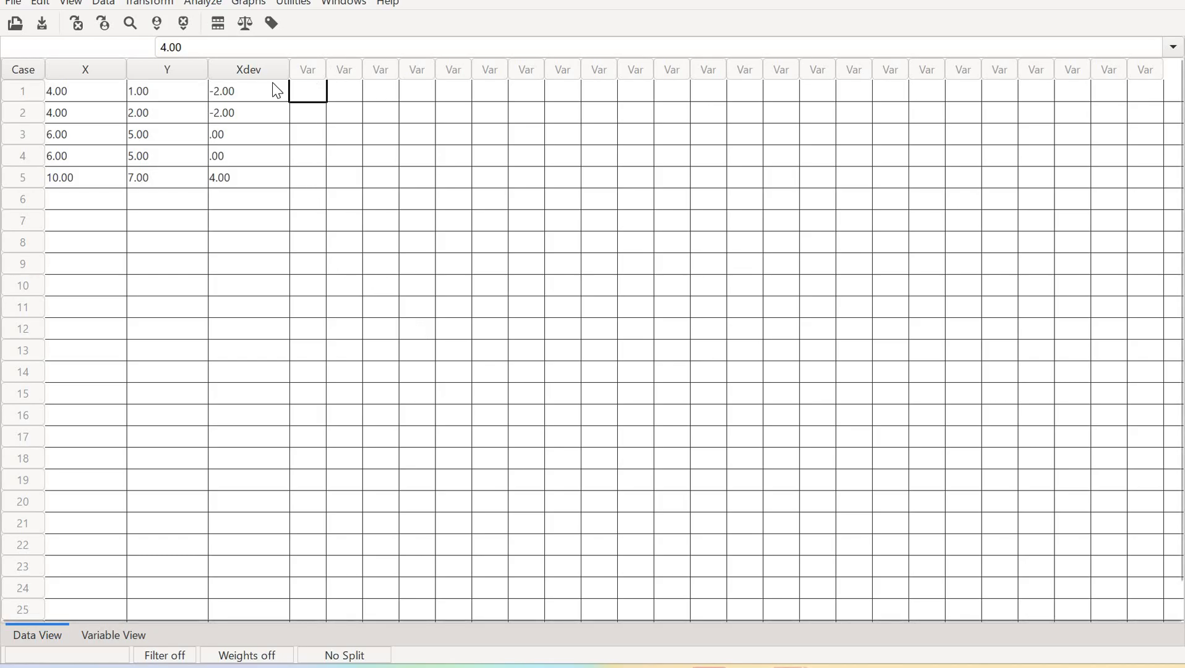
# Reopen Compute Variable and try editing the end of the Xdev*Xdev expression
pyautogui.click(149, 4)
pyautogui.click(164, 21)
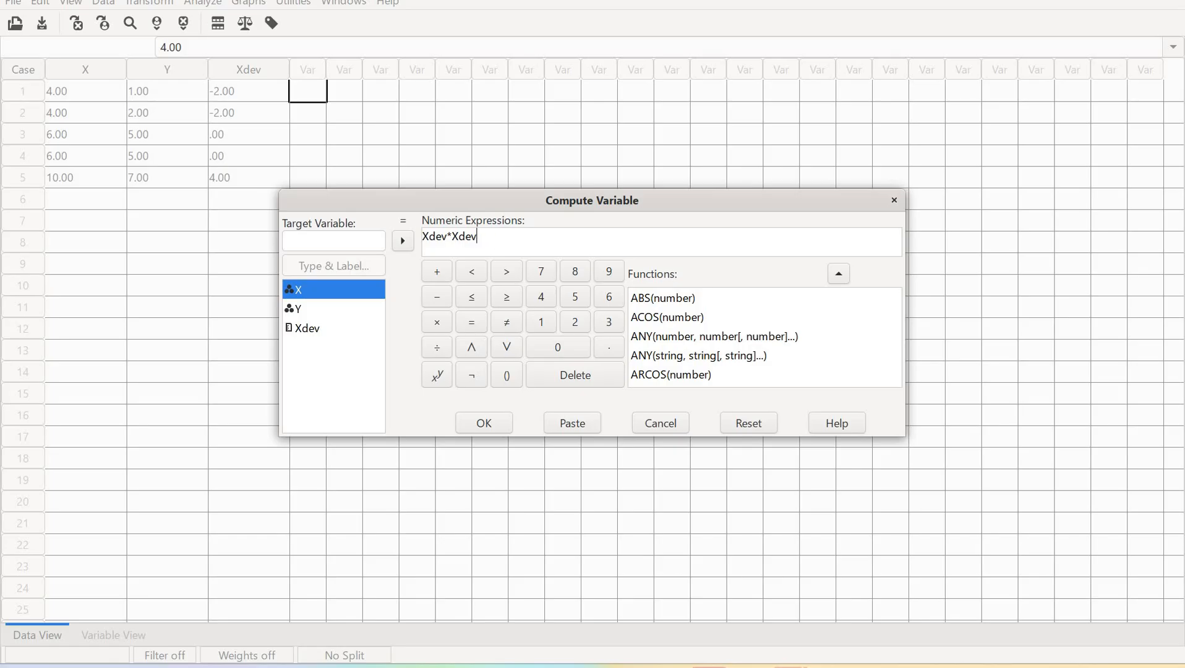
pyautogui.press('BackSpace')
pyautogui.press('BackSpace')
pyautogui.press('BackSpace')
pyautogui.press('BackSpace')
pyautogui.press('BackSpace')
pyautogui.press('BackSpace')
pyautogui.press('BackSpace')
pyautogui.press('BackSpace')
pyautogui.press('BackSpace')
pyautogui.write('qu')
pyautogui.press('BackSpace')
pyautogui.press('BackSpace')
pyautogui.write('s')
# Browse the list of available functions in the Compute Variable dialog
pyautogui.scroll(-5, 715, 350)
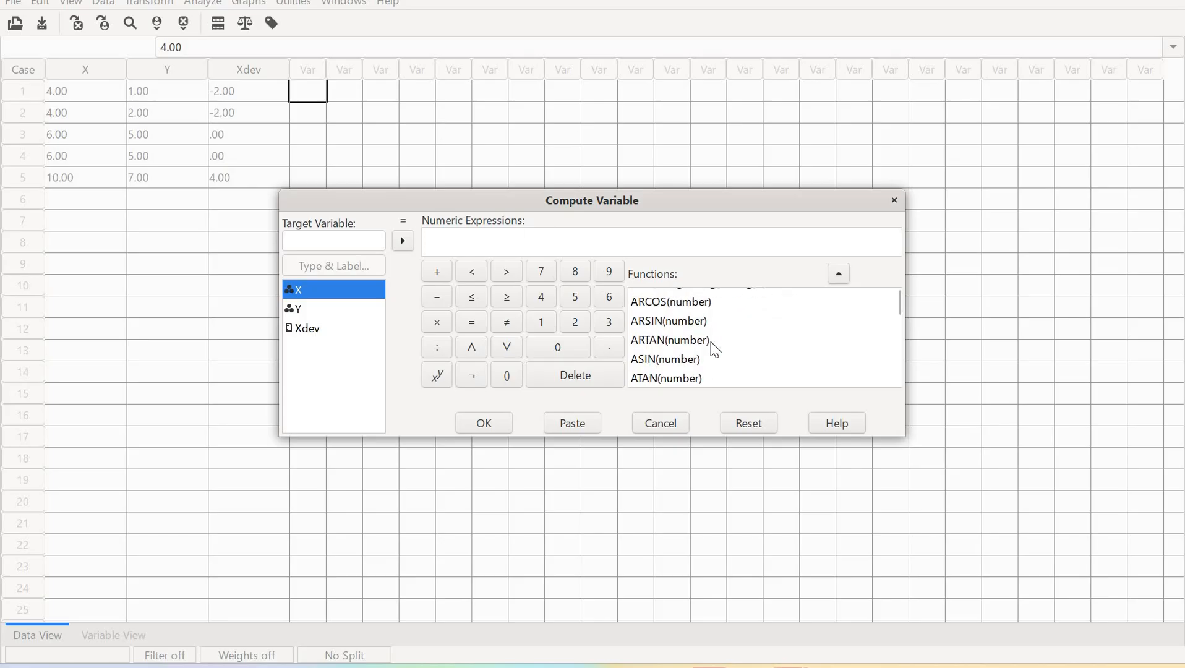
pyautogui.scroll(-8, 717, 351)
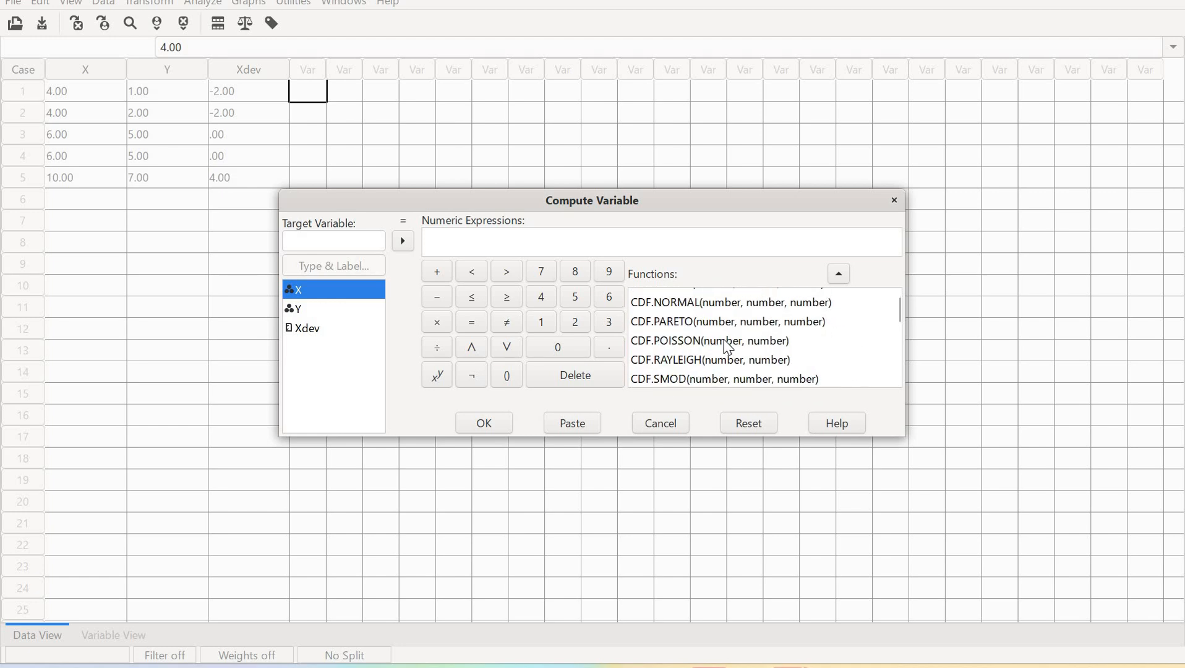
pyautogui.scroll(-10, 734, 354)
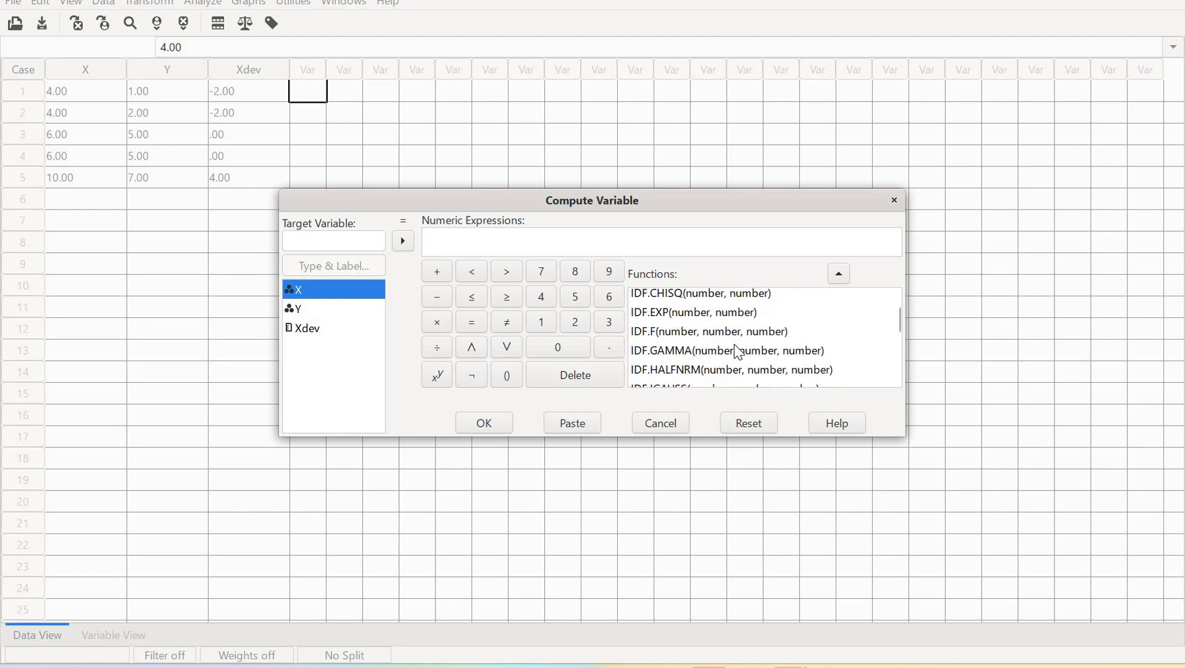
pyautogui.scroll(-10, 739, 351)
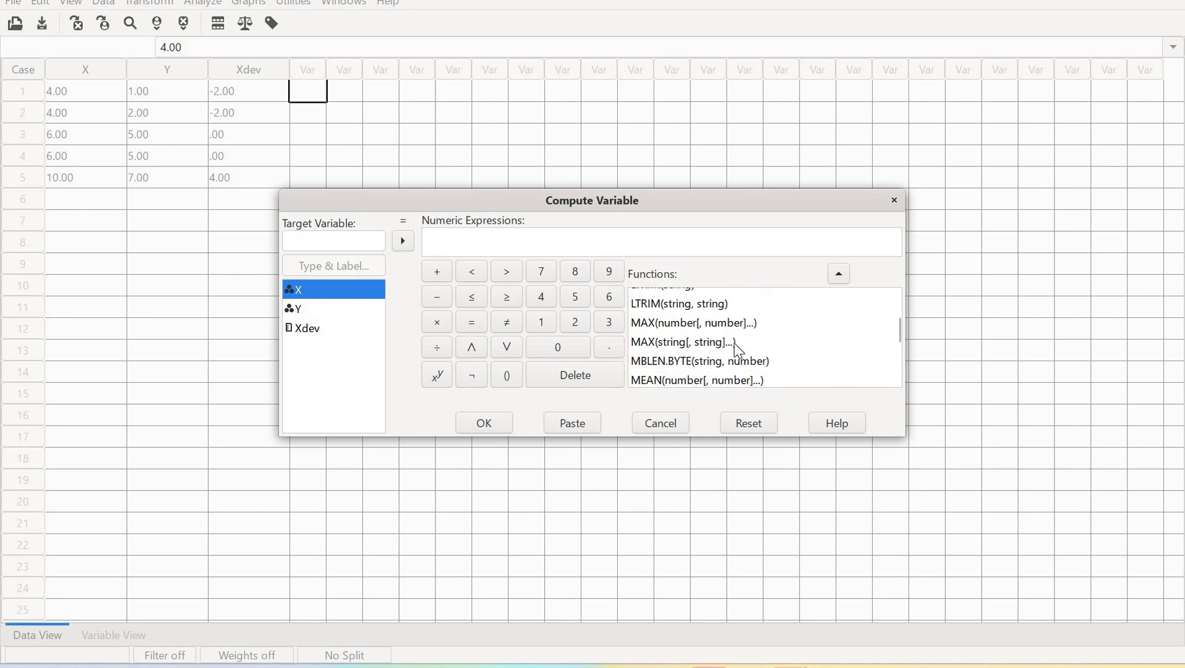
pyautogui.scroll(-8, 739, 350)
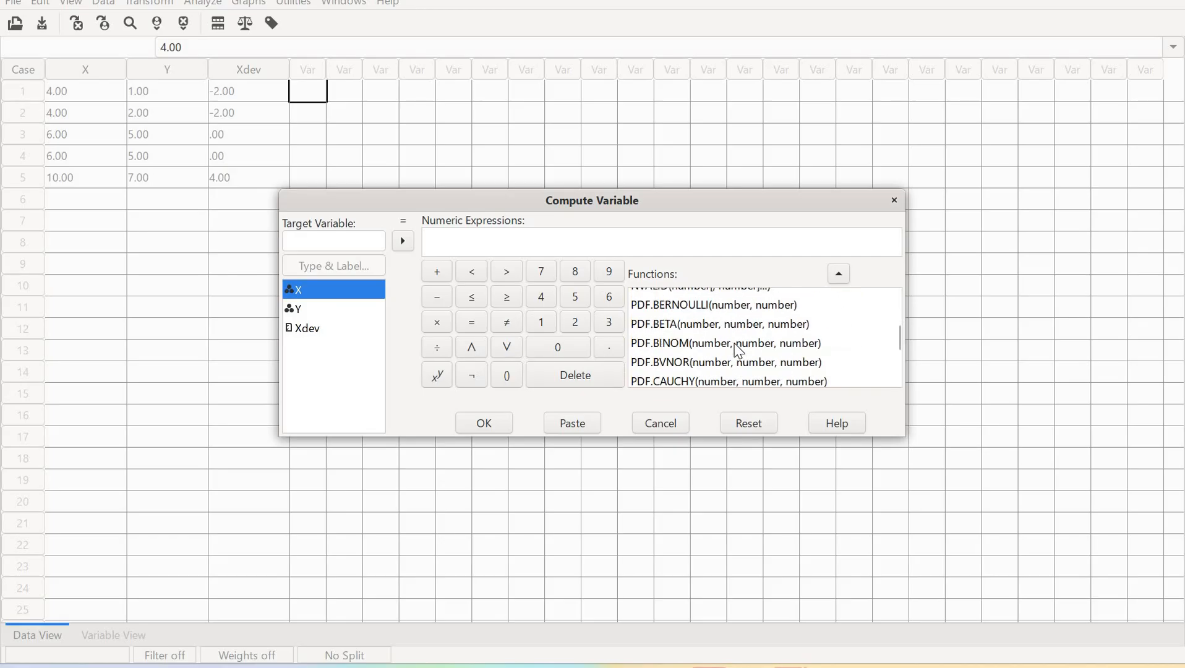
pyautogui.scroll(-2, 739, 350)
pyautogui.scroll(-20, 740, 350)
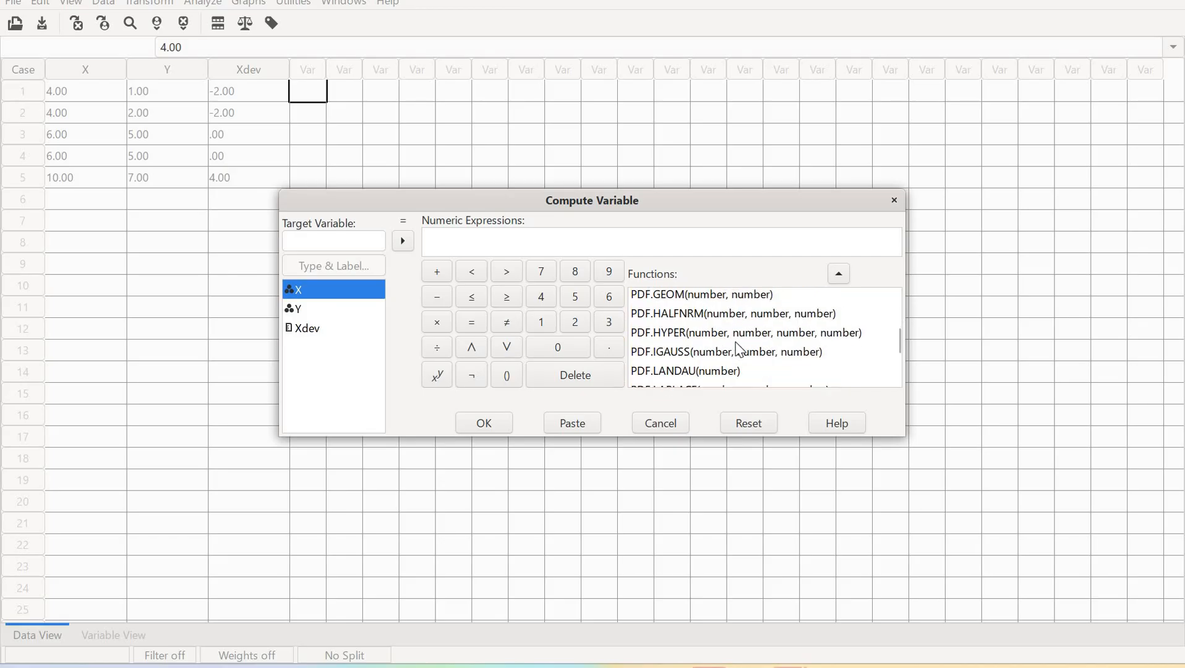
pyautogui.scroll(-20, 744, 347)
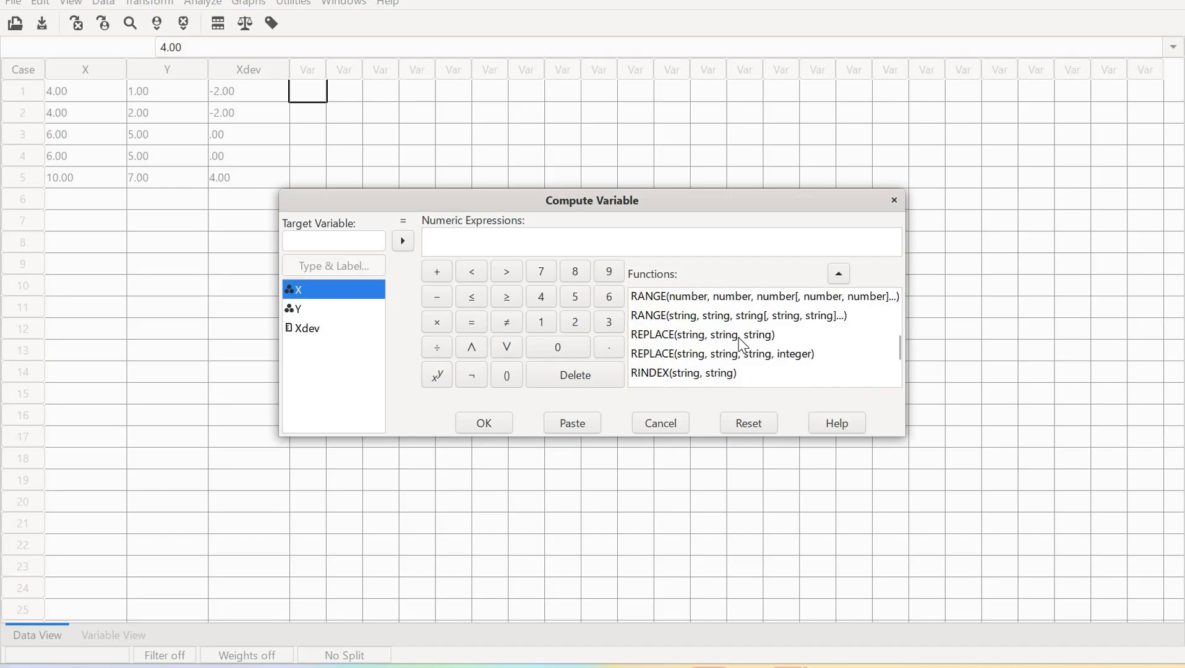
pyautogui.scroll(-17, 744, 344)
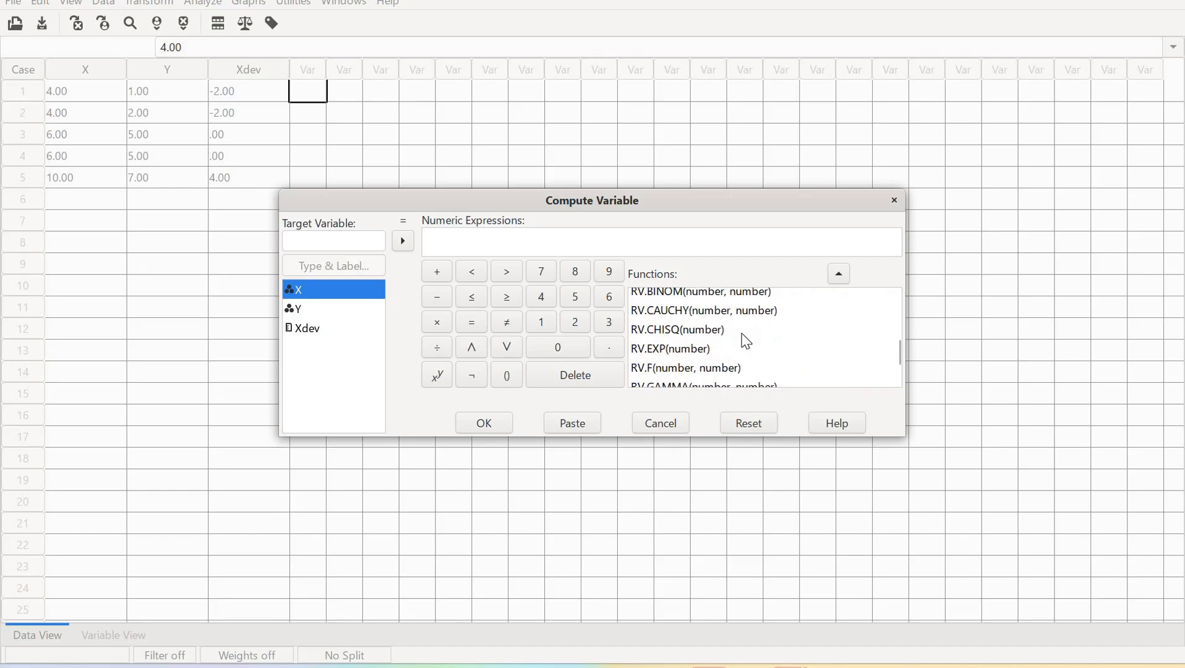
pyautogui.scroll(-12, 750, 337)
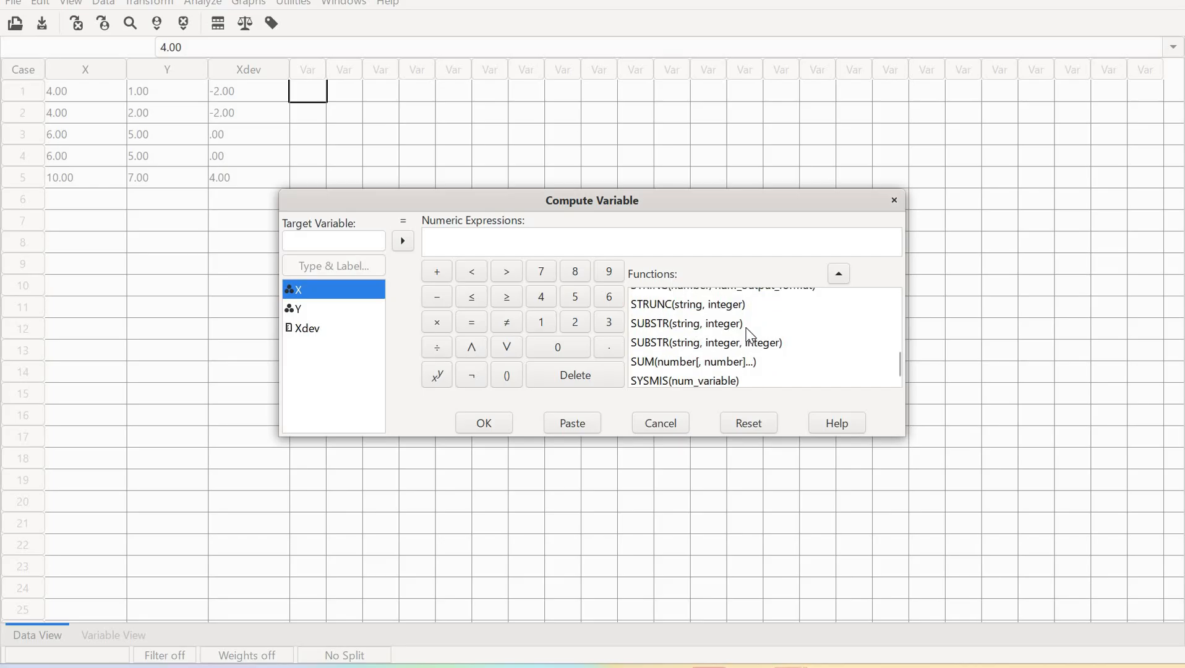
pyautogui.scroll(1, 752, 337)
pyautogui.scroll(2, 751, 336)
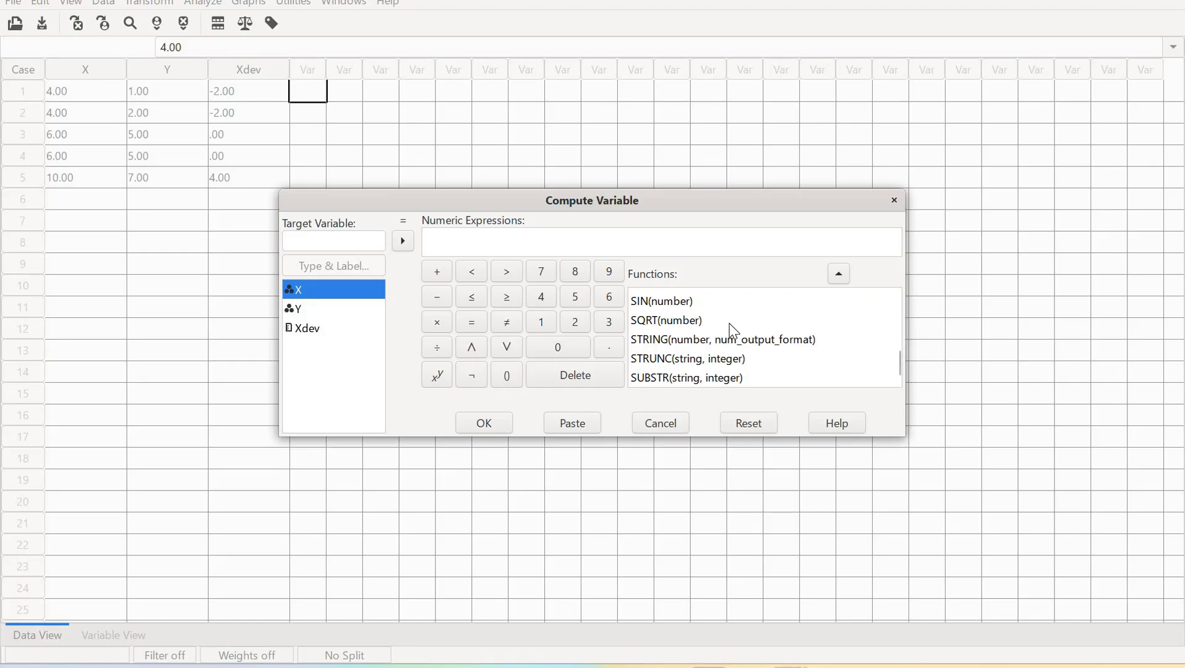
pyautogui.scroll(1, 729, 331)
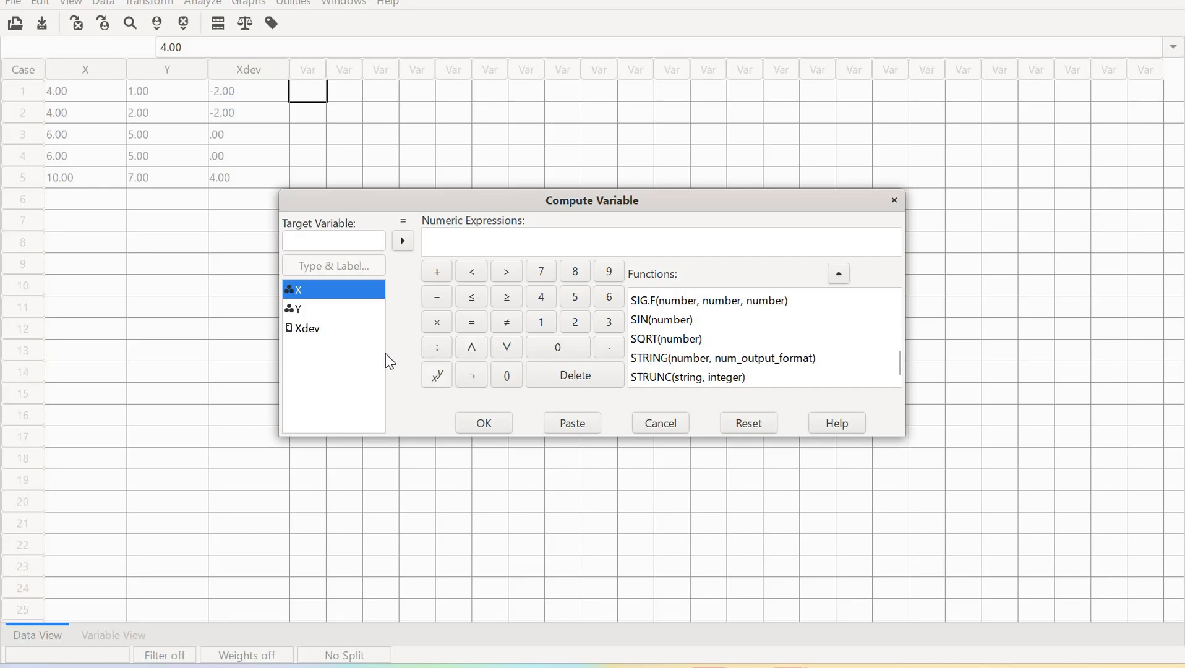
# Try to compute Xdev**2 as the squared deviation without a target variable name
pyautogui.click(316, 329)
pyautogui.click(438, 375)
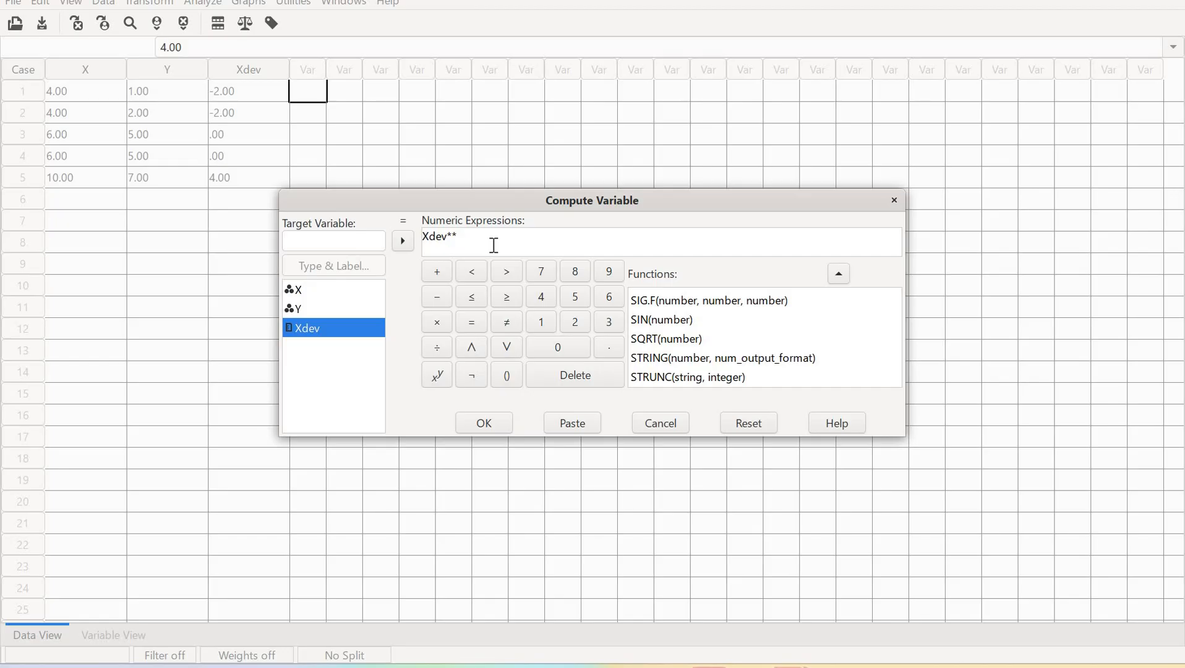
pyautogui.write('2')
pyautogui.click(481, 426)
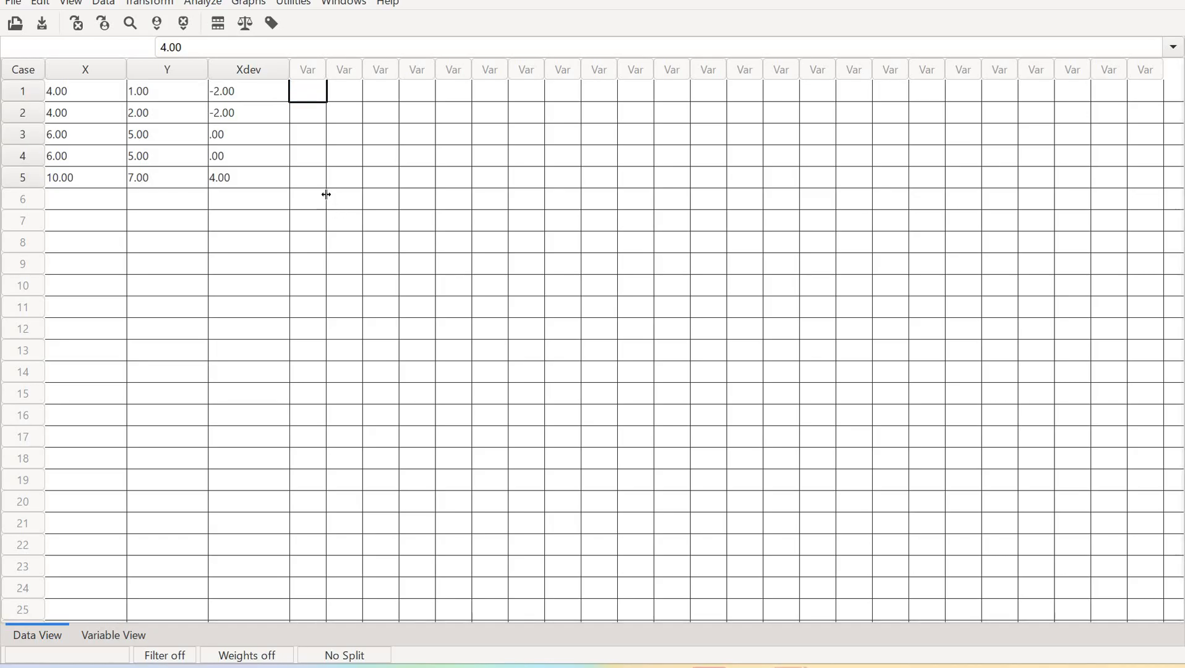
# Reopen Compute Variable and name the target variable Zx
pyautogui.click(311, 115)
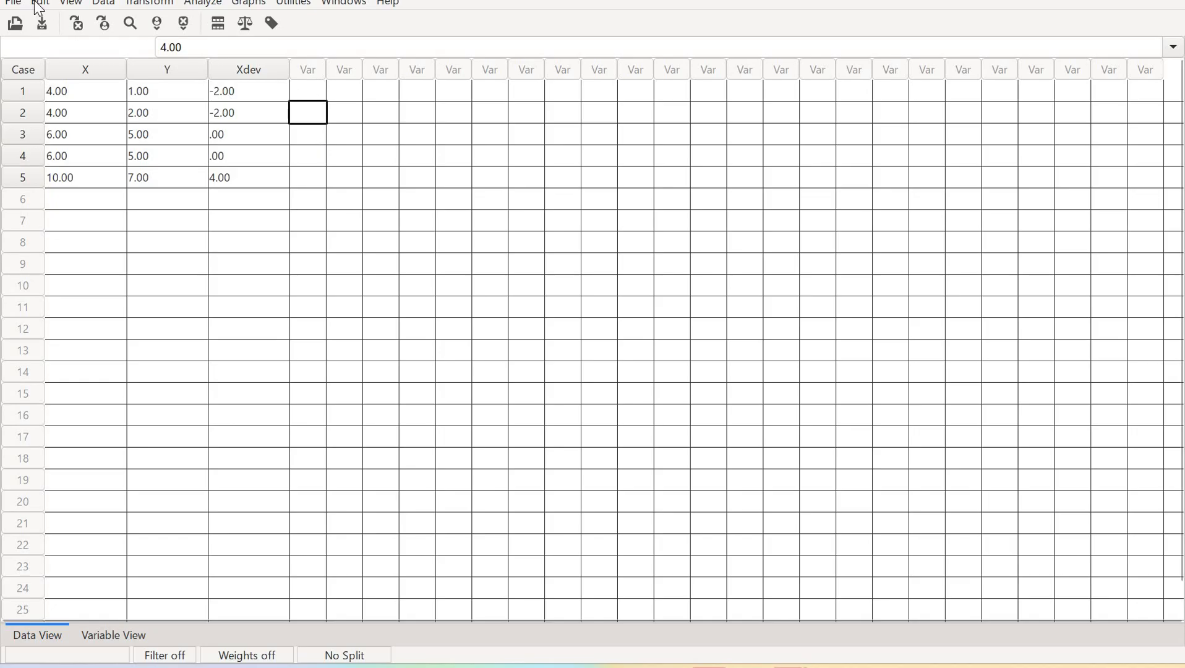
pyautogui.press('Up')
pyautogui.press('Left')
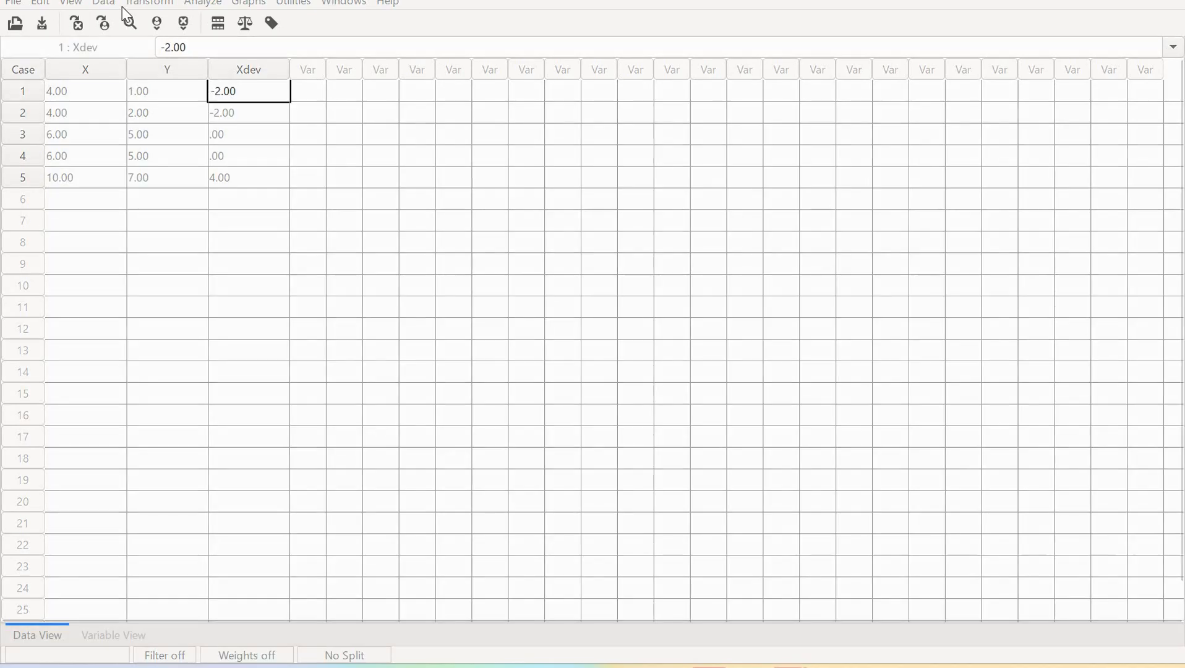
pyautogui.click(145, 5)
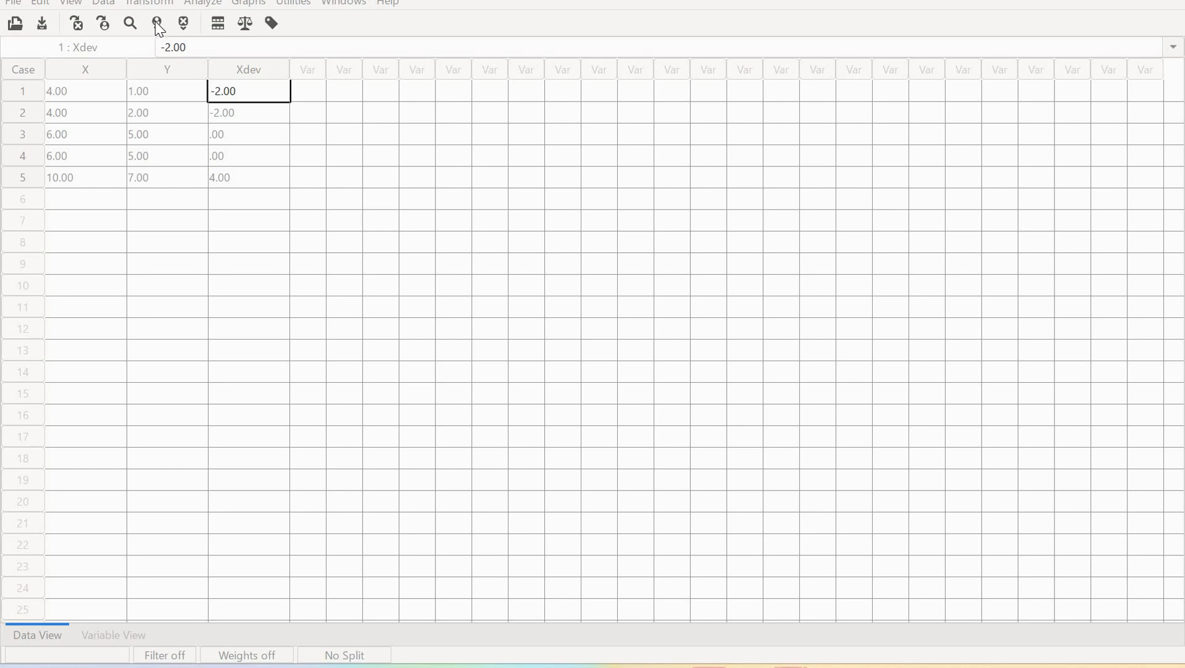
pyautogui.click(454, 238)
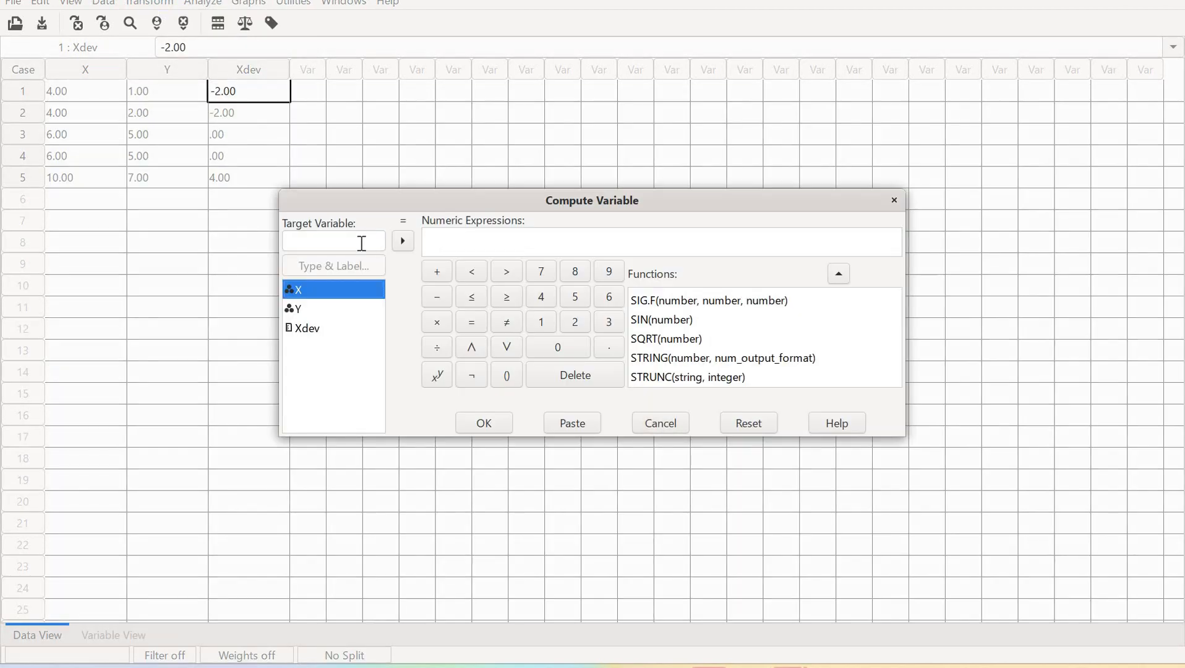
pyautogui.click(359, 243)
pyautogui.write('Z')
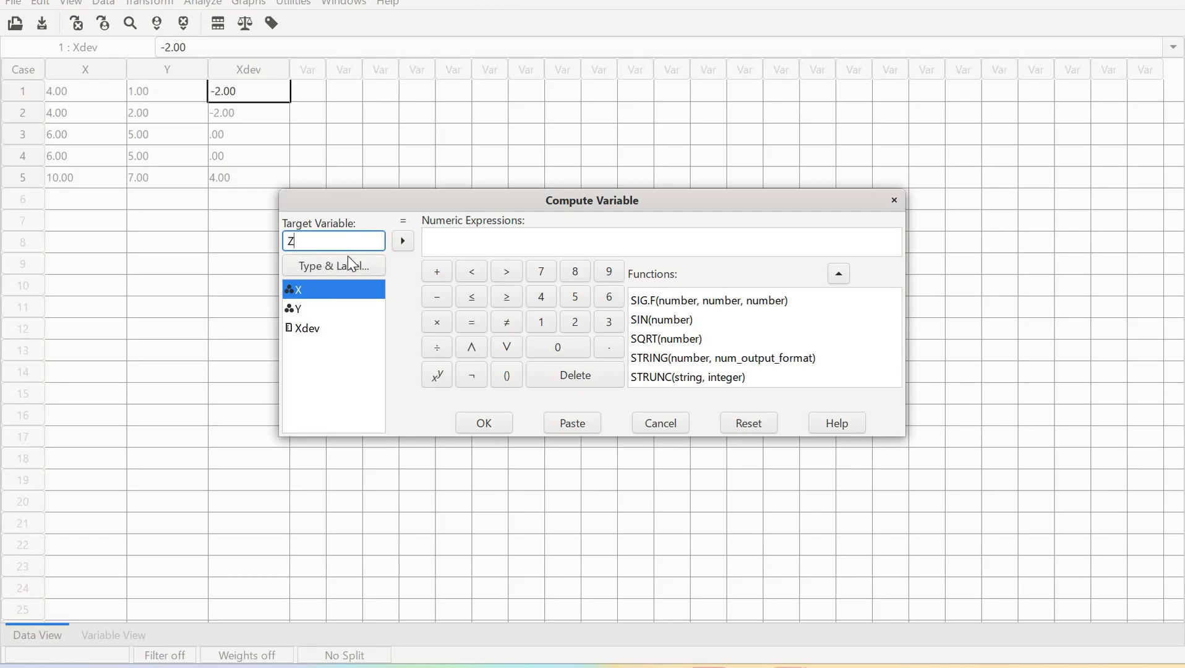
pyautogui.press('Tab')
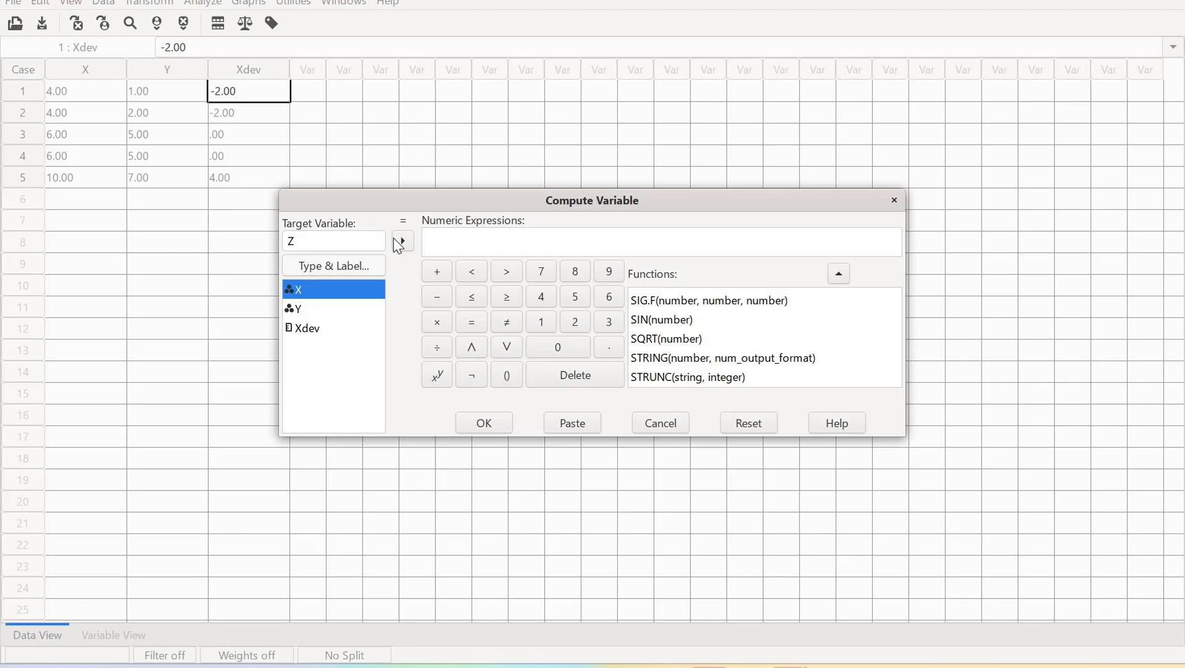
pyautogui.write('x')
# Enter the expression (X-6)/2.45 for Zx and run the computation
pyautogui.click(458, 245)
pyautogui.click(396, 241)
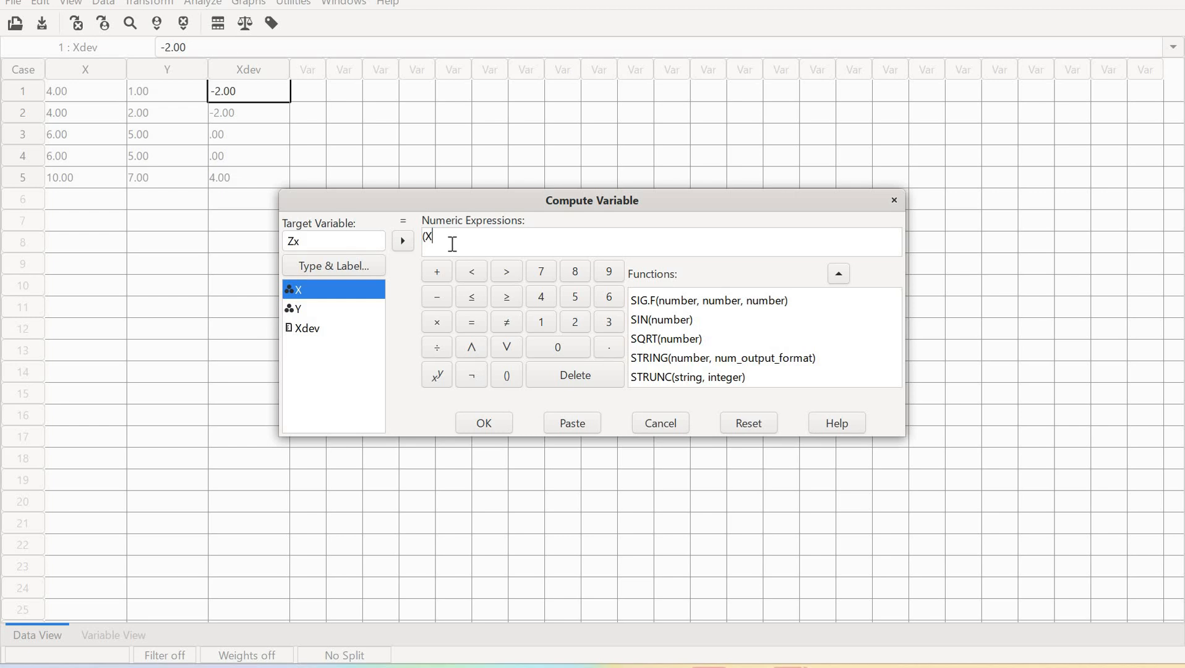
pyautogui.write('-6)')
pyautogui.click(437, 347)
pyautogui.moveTo(820, 629)
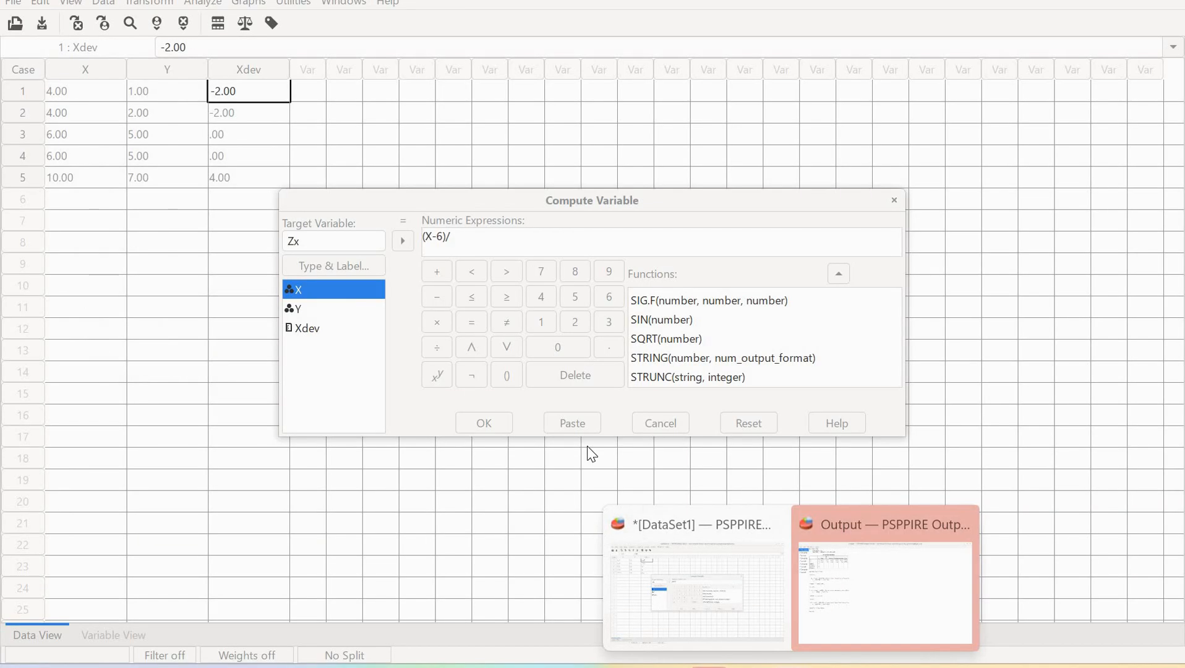
pyautogui.click(464, 235)
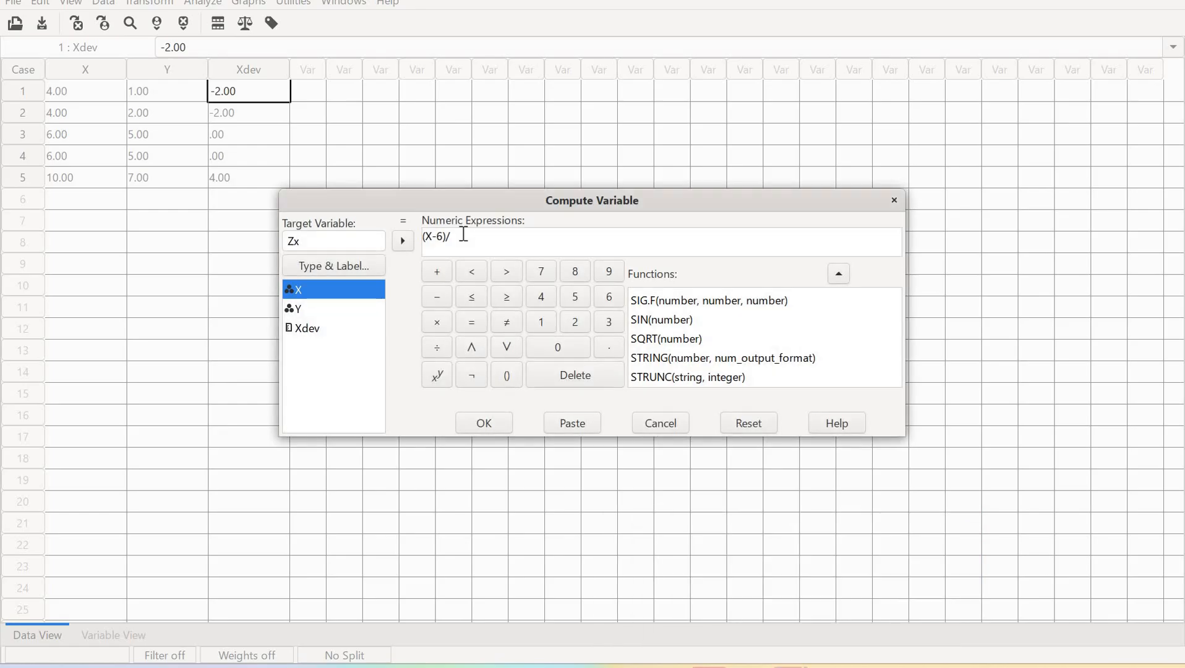
pyautogui.write('2.45')
pyautogui.click(497, 430)
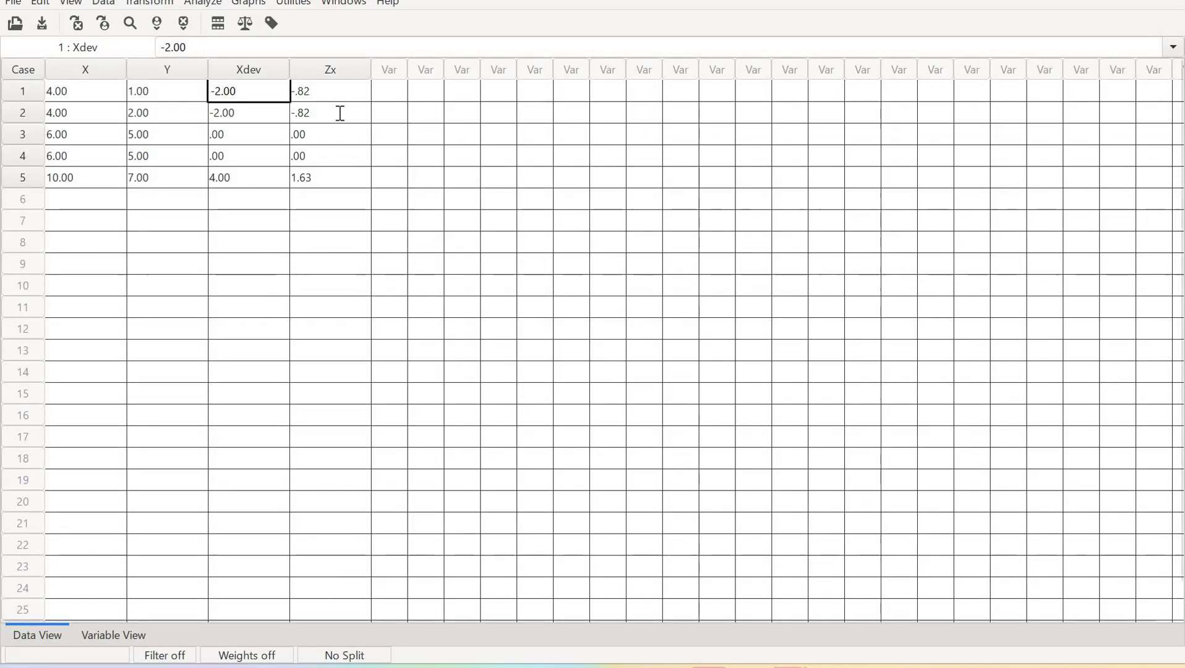
# Reopen Compute Variable and change the target variable name to Zy
pyautogui.click(340, 113)
pyautogui.click(334, 154)
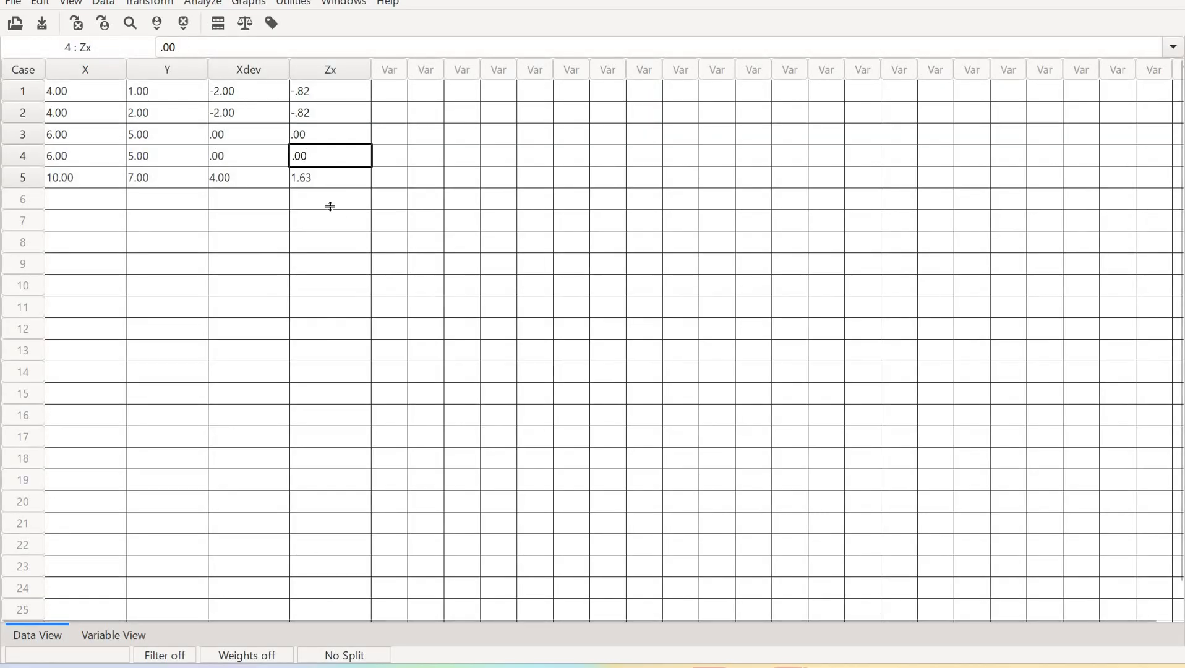
pyautogui.click(330, 181)
pyautogui.moveTo(69, 180); pyautogui.dragTo(69, 199)
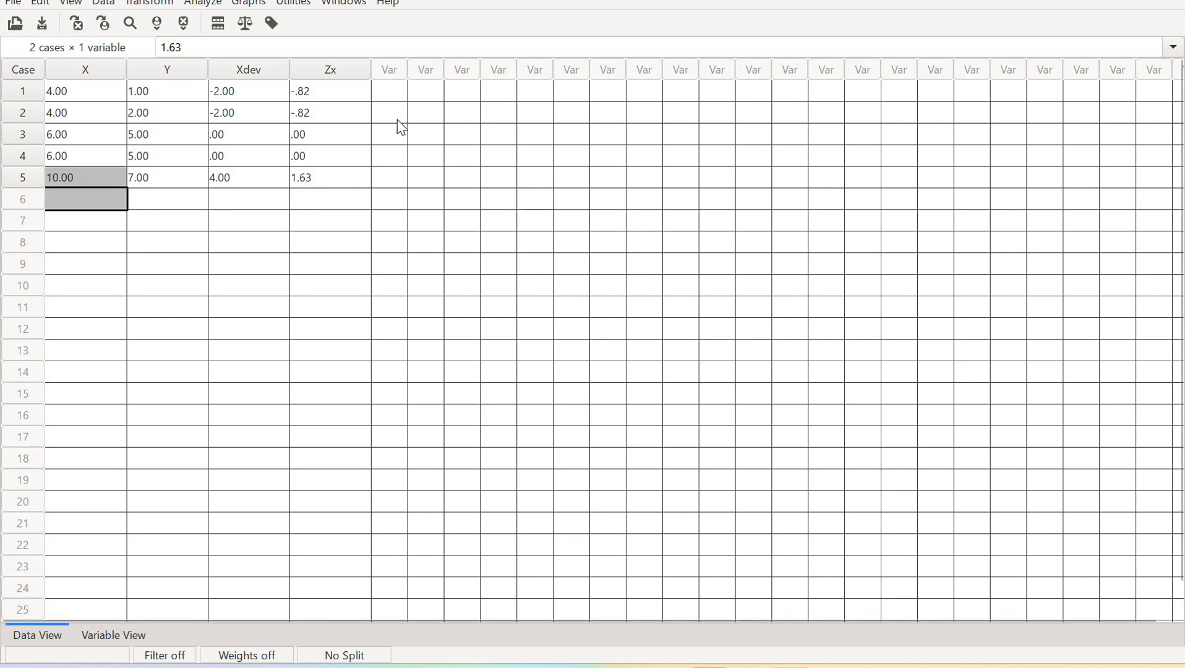
pyautogui.click(379, 92)
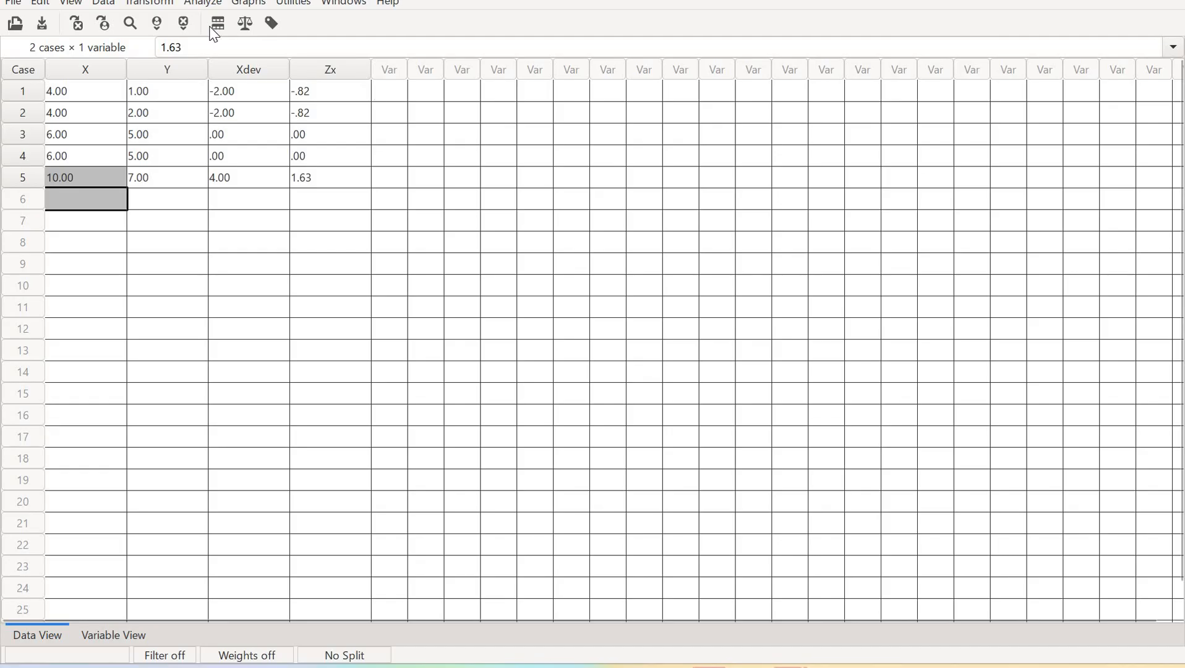
pyautogui.click(150, 3)
pyautogui.click(160, 19)
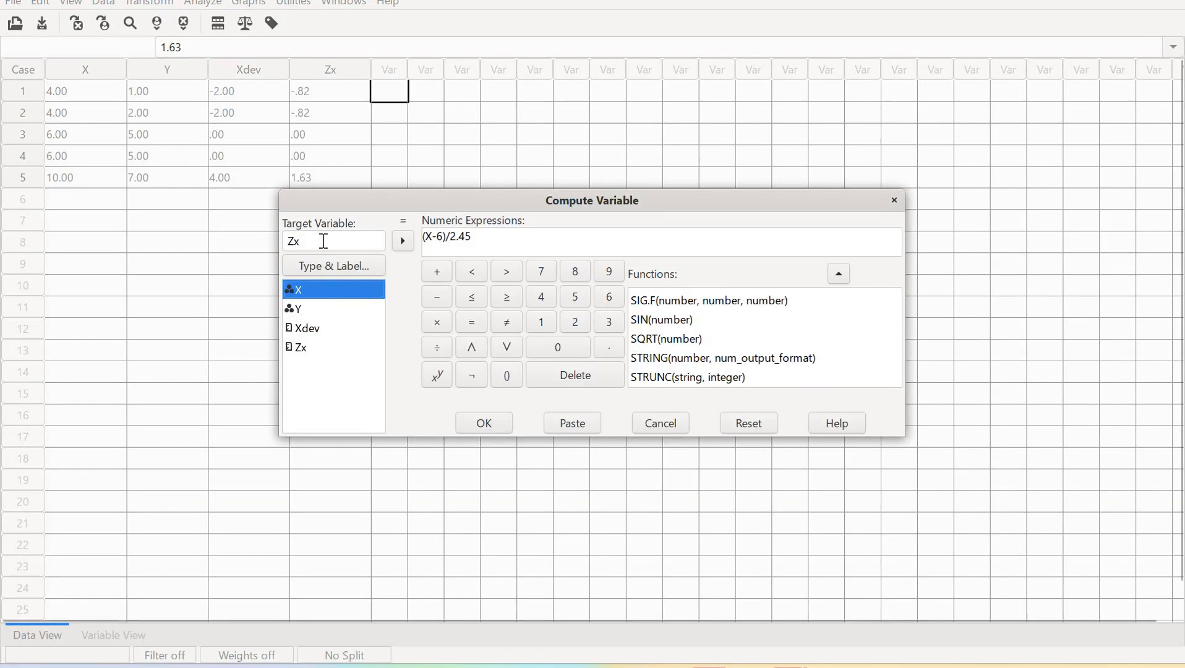
pyautogui.click(324, 241)
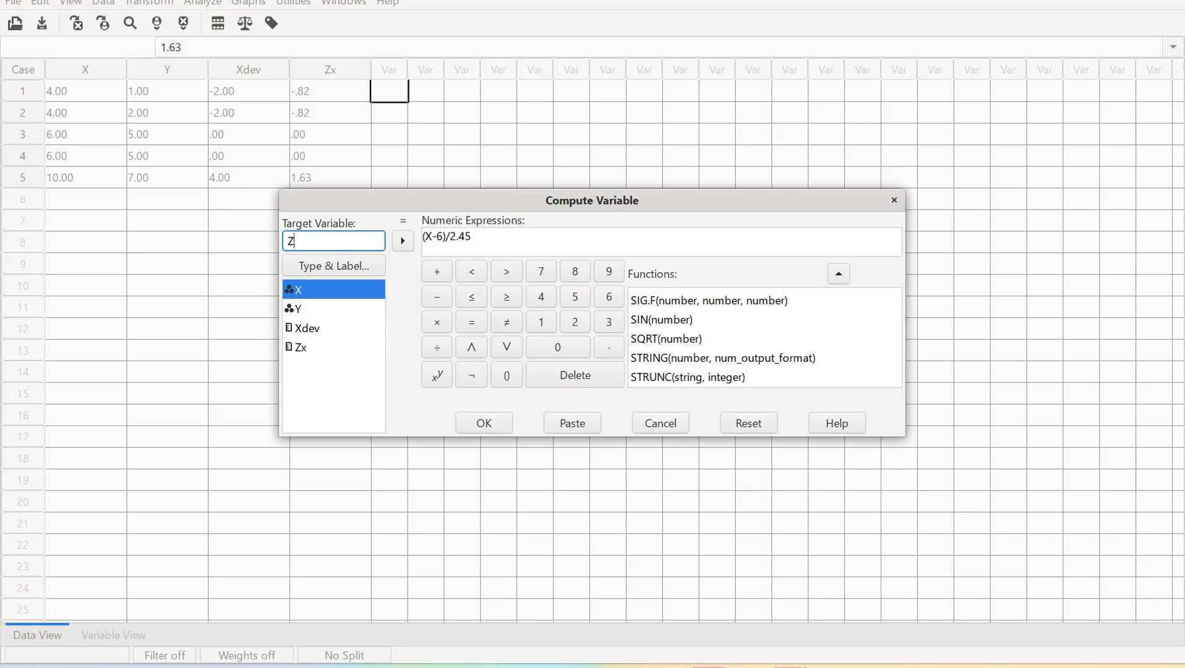
pyautogui.write('y')
# Edit the expression, replacing X with Y and removing the 6, giving (Y-)/2.45
pyautogui.click(483, 250)
pyautogui.press('BackSpace')
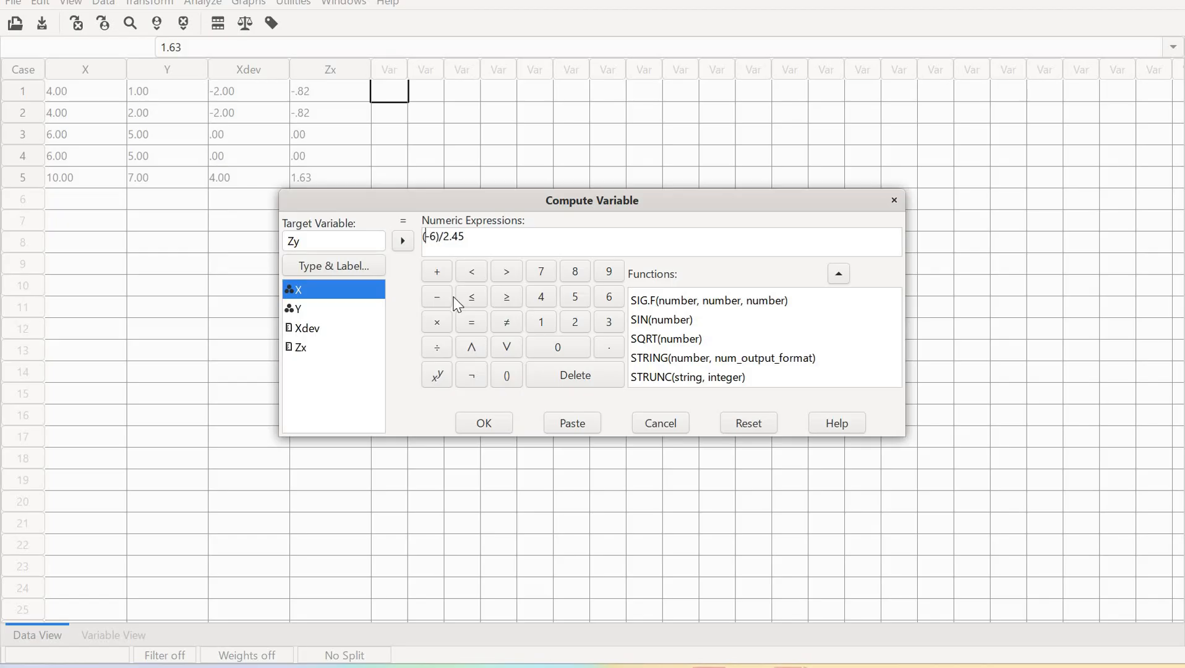
pyautogui.click(321, 313)
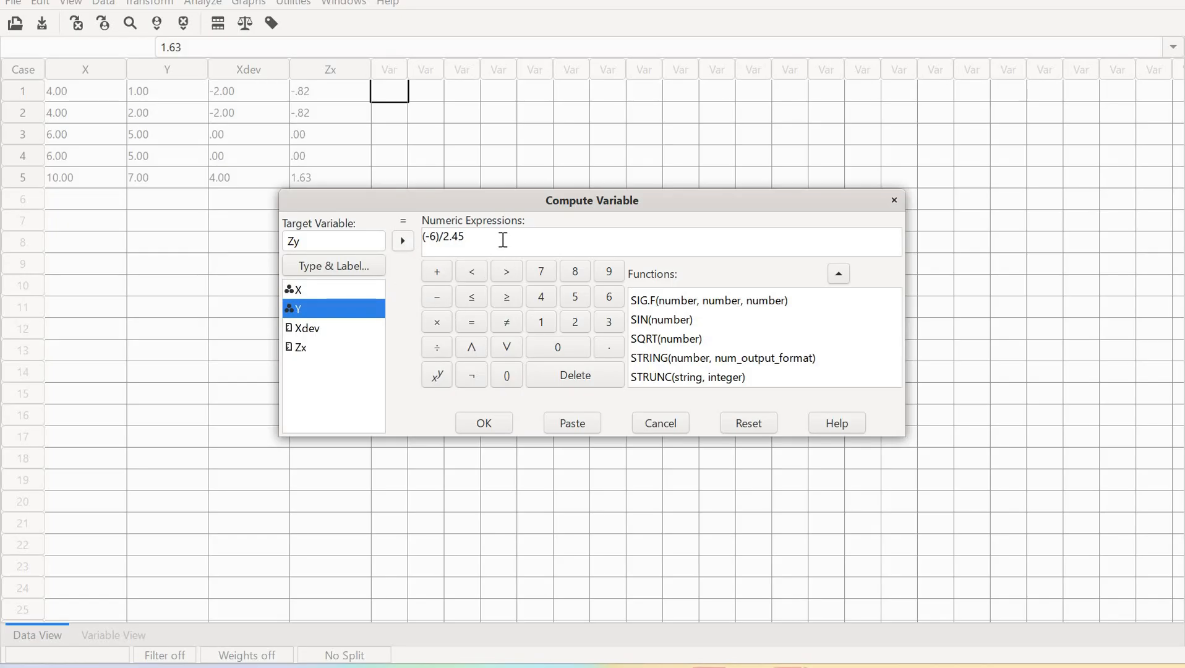
pyautogui.write('Y')
pyautogui.press('Delete')
# Check the Y mean in the hand-calculation table in the Word document, then return to PSPP
pyautogui.moveTo(756, 664)
pyautogui.click(843, 597)
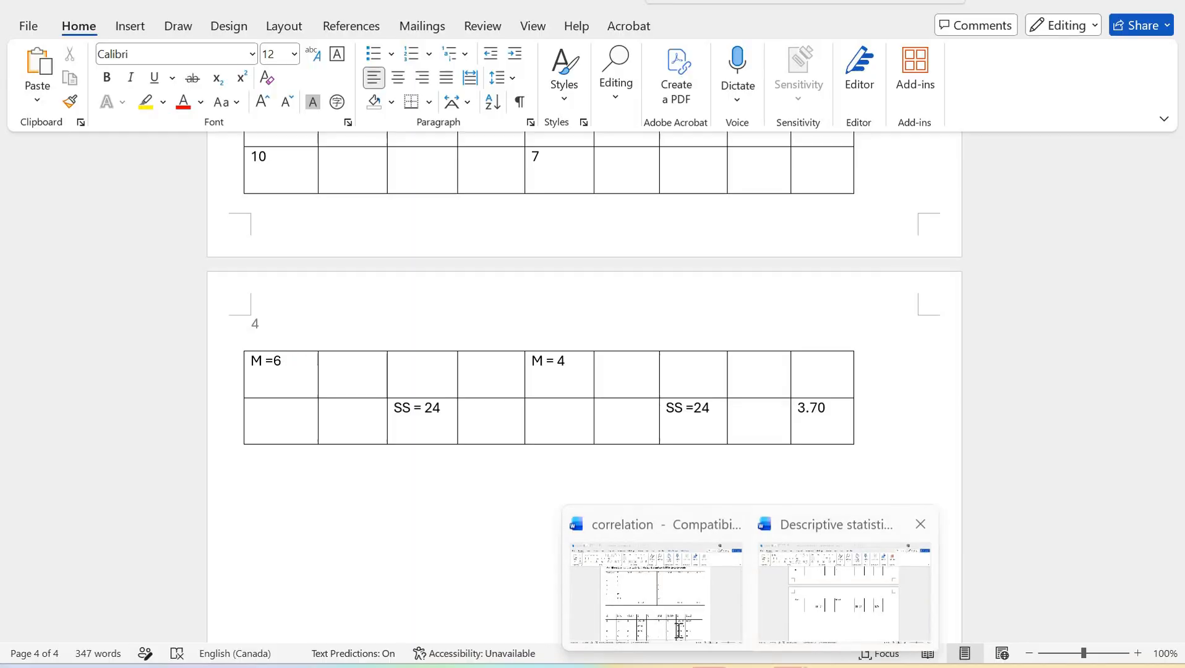
pyautogui.click(679, 630)
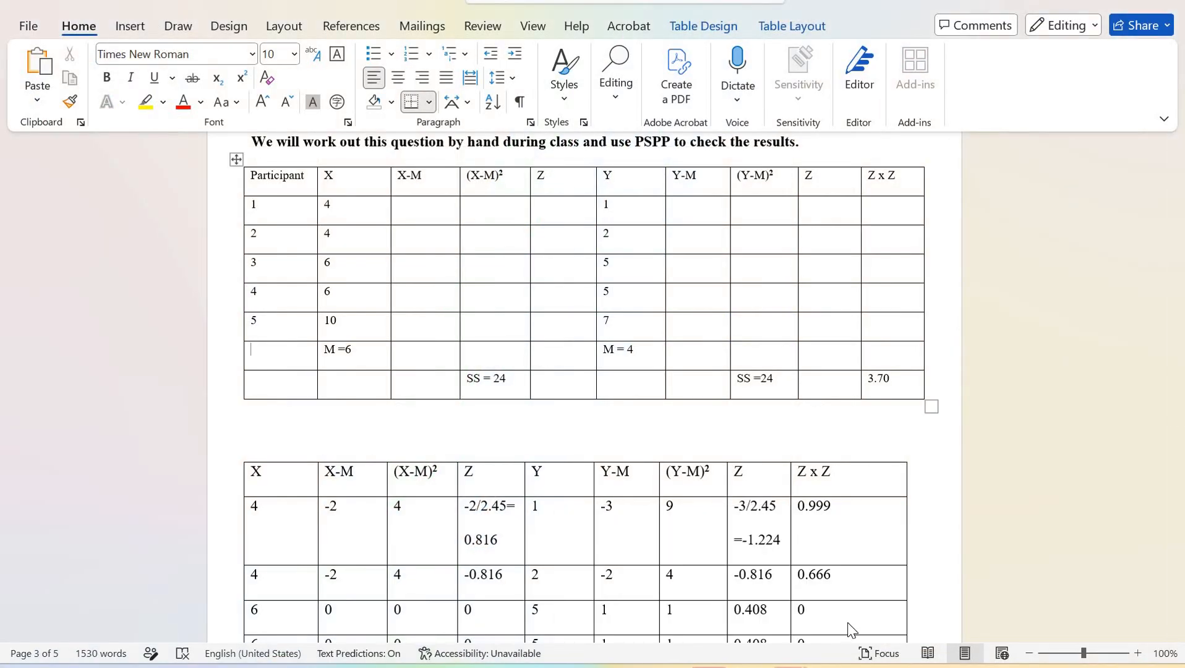
pyautogui.moveTo(794, 665)
pyautogui.click(711, 606)
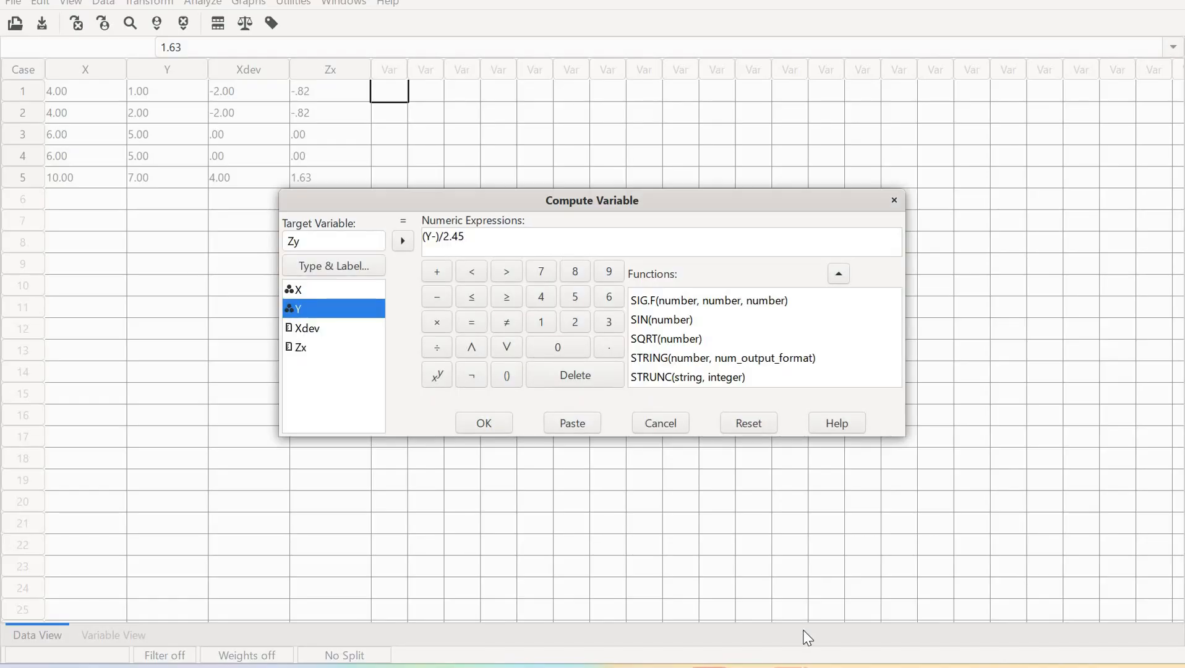
pyautogui.moveTo(816, 606)
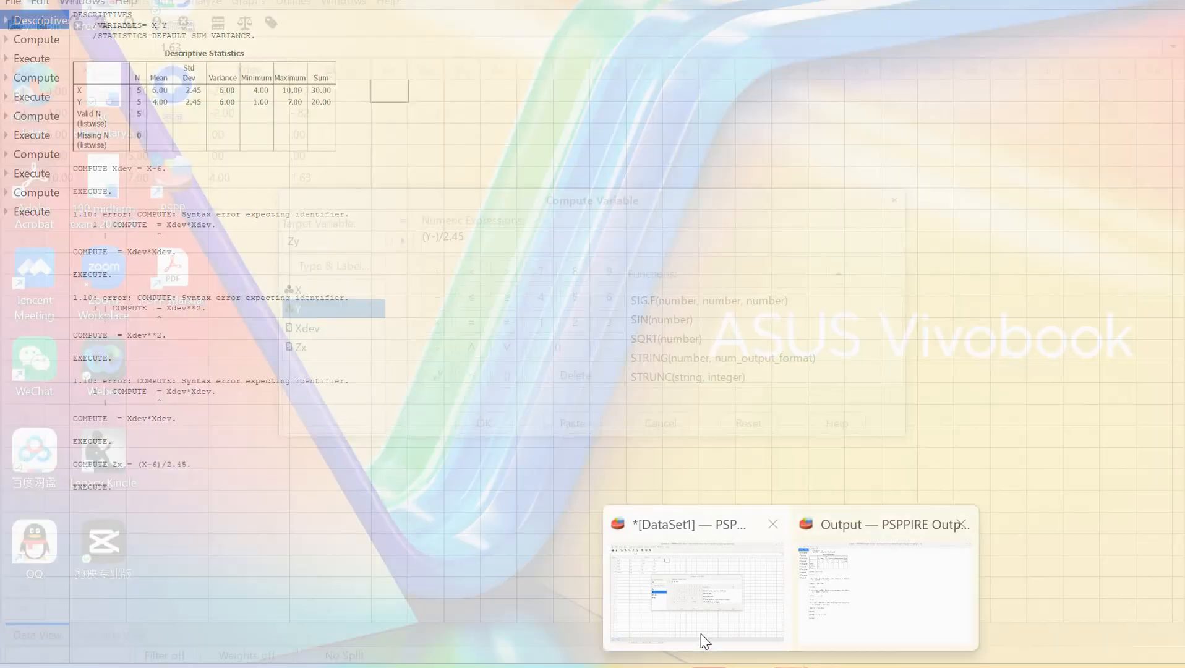
pyautogui.click(700, 643)
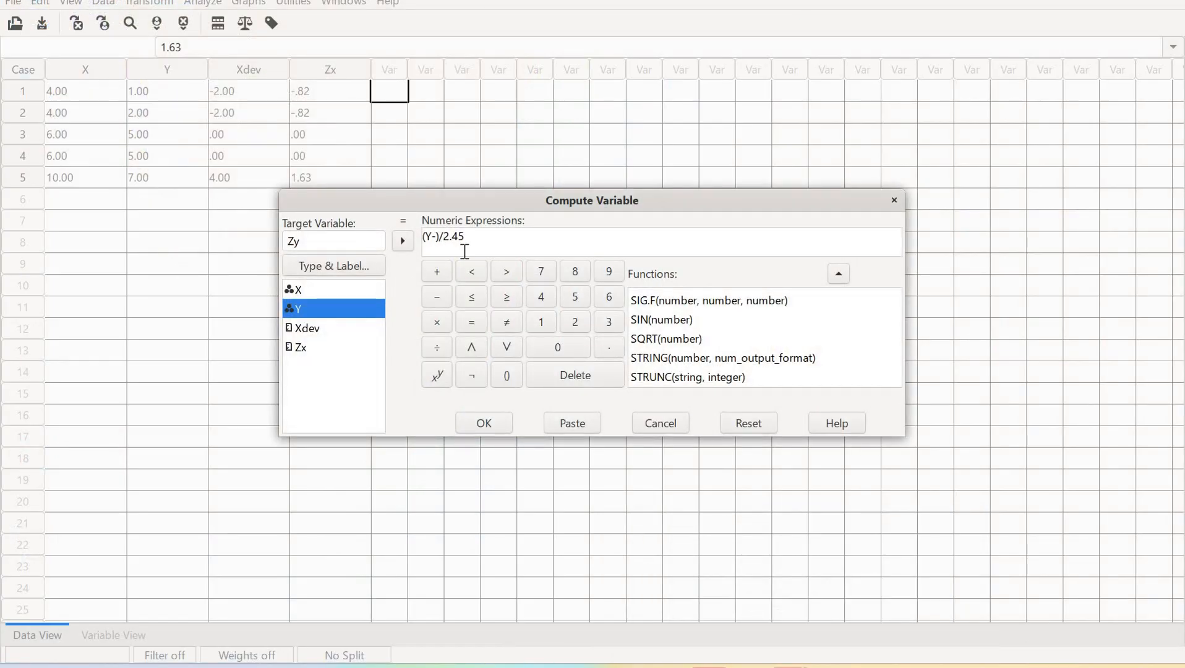
# Insert 4 into the expression to make (Y-4)/2.45, run the Zy computation, and step through the resulting Zy values
pyautogui.click(436, 237)
pyautogui.write('4')
pyautogui.click(480, 241)
pyautogui.press('Left')
pyautogui.press('Left')
pyautogui.press('Left')
pyautogui.press('Left')
pyautogui.click(485, 424)
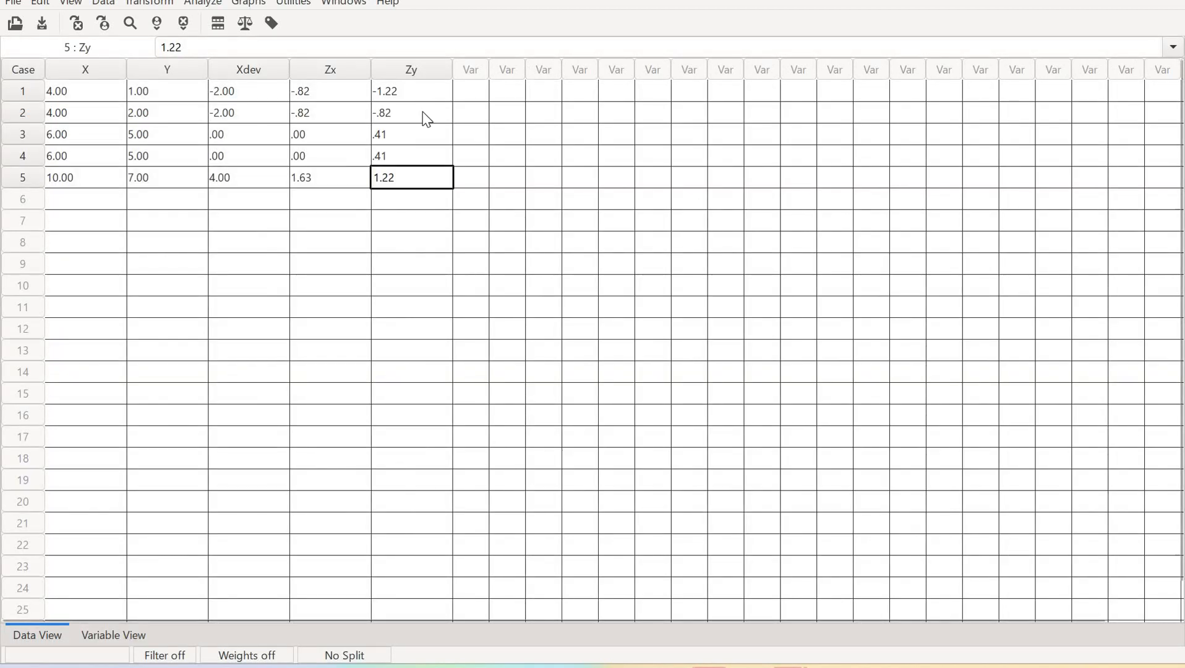
pyautogui.click(373, 94)
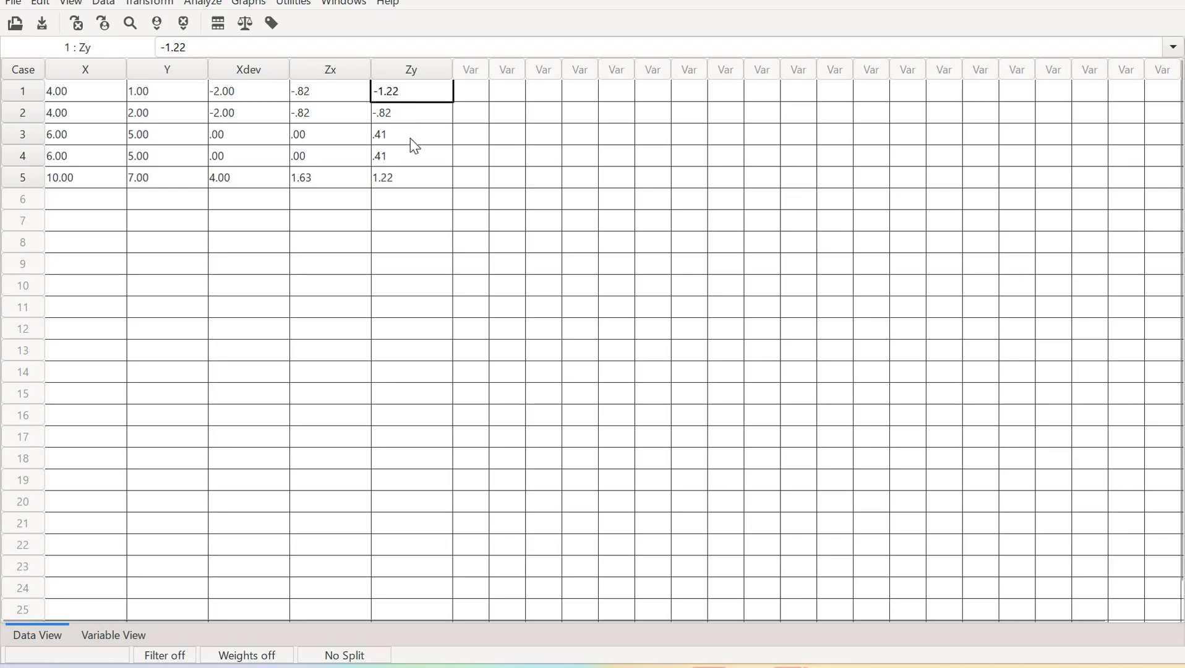
pyautogui.press('Down')
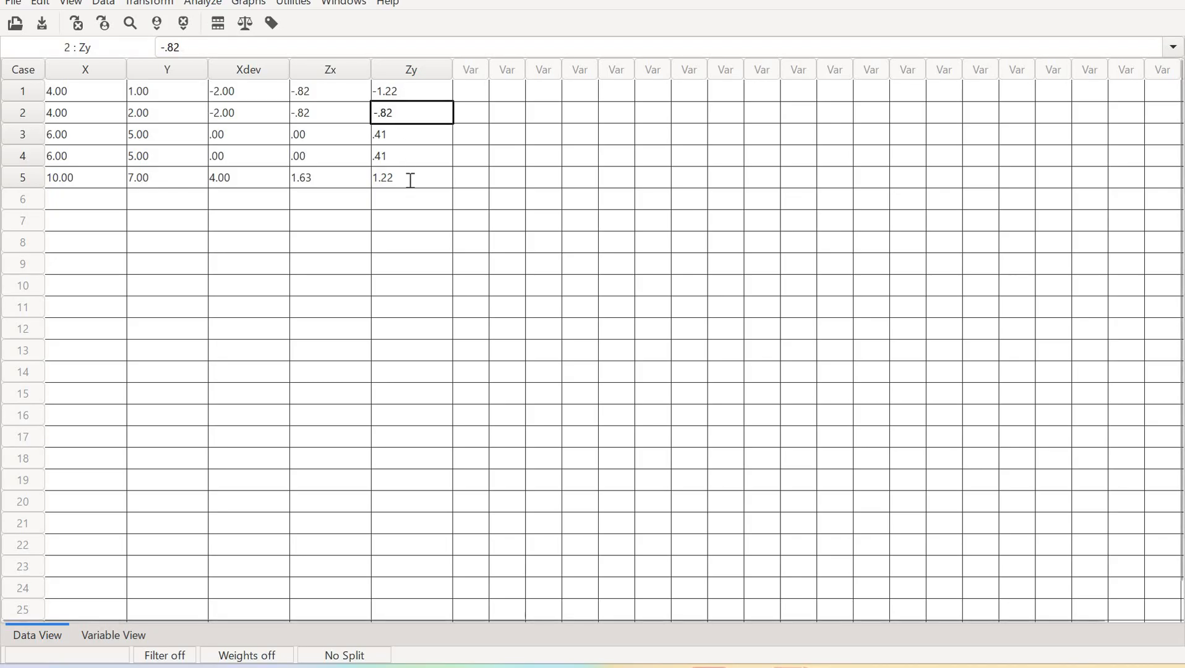
pyautogui.press('Down')
pyautogui.press('Down')
pyautogui.press('Down')
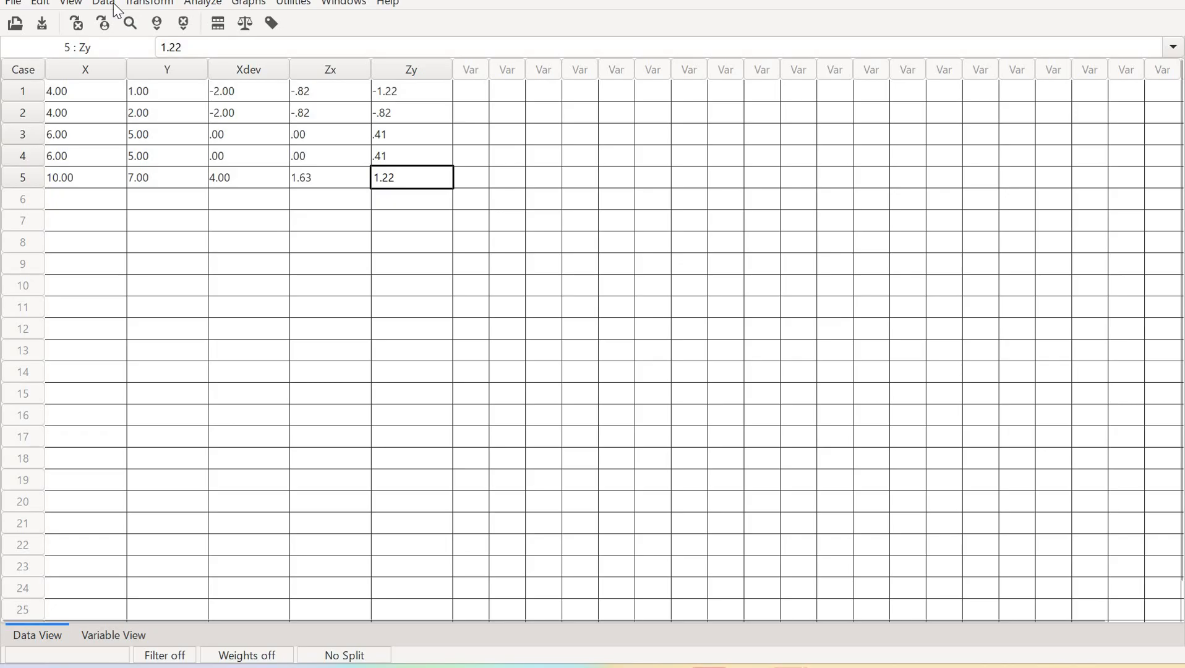
# Reopen Compute Variable, clear the previous entries, and name the new target variable crossproduct
pyautogui.click(150, 3)
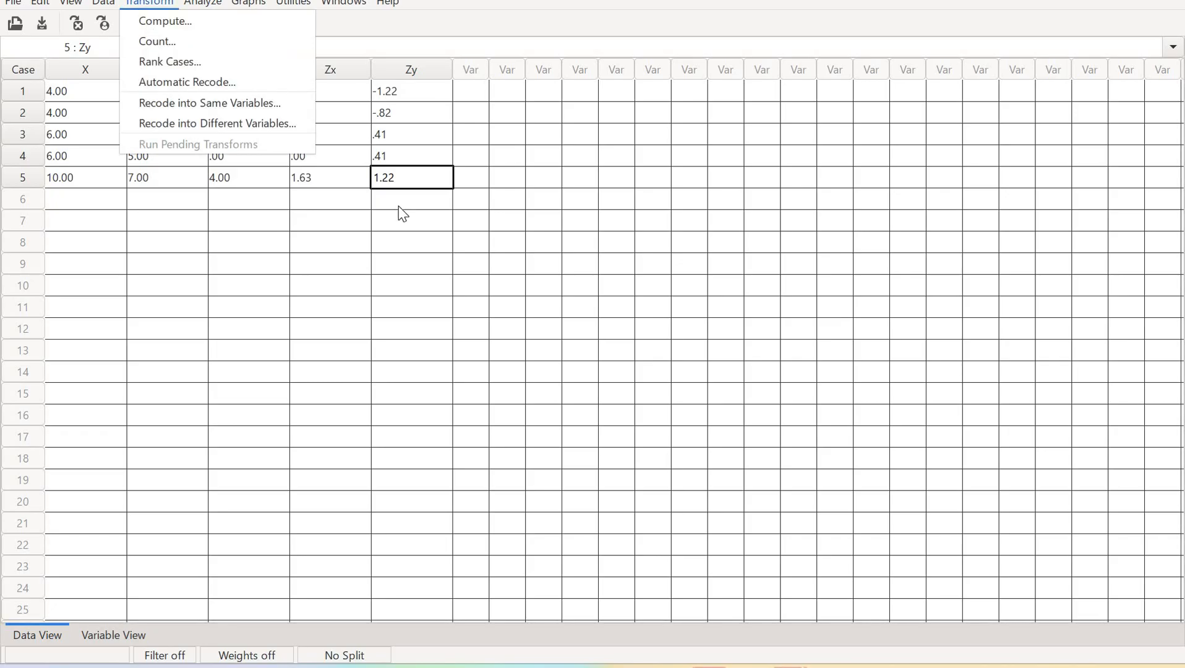
pyautogui.press('Down')
pyautogui.press('Return')
pyautogui.press('Tab')
pyautogui.press('Tab')
pyautogui.press('Tab')
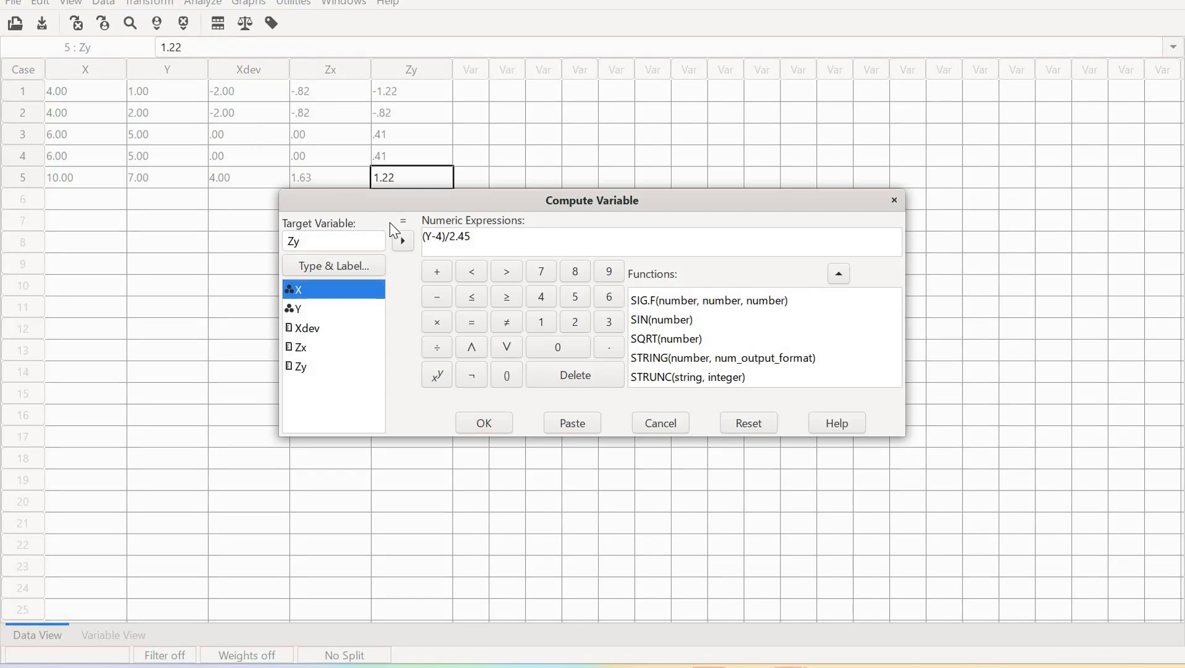
pyautogui.press('BackSpace')
pyautogui.click(313, 246)
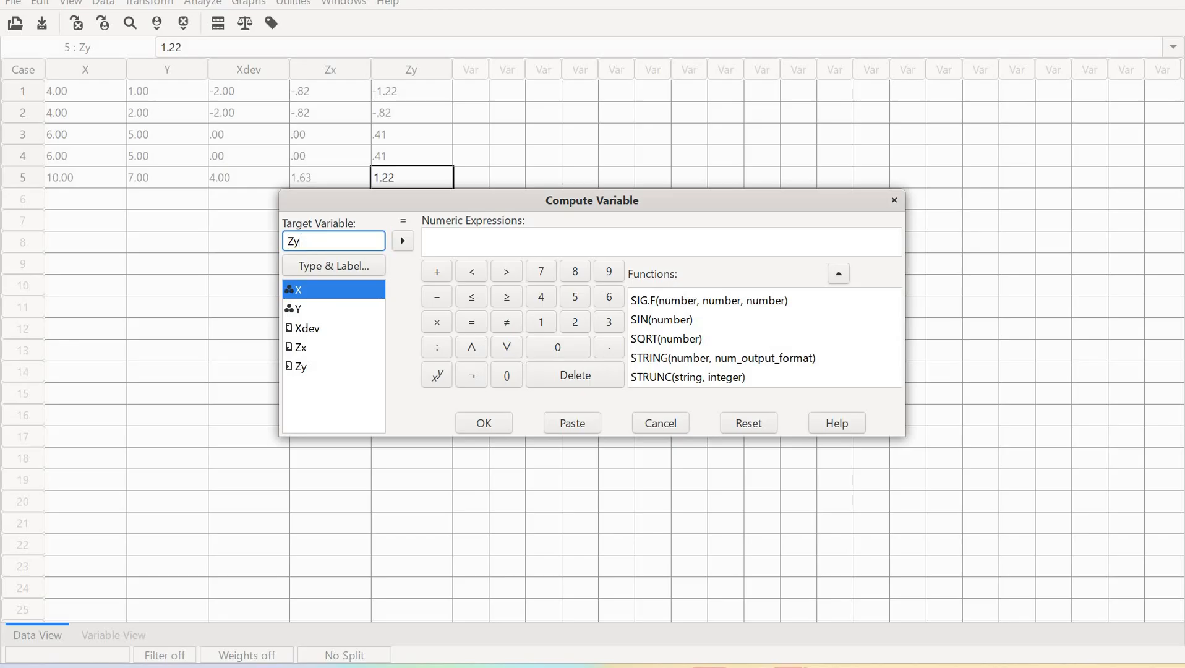
pyautogui.press('Delete')
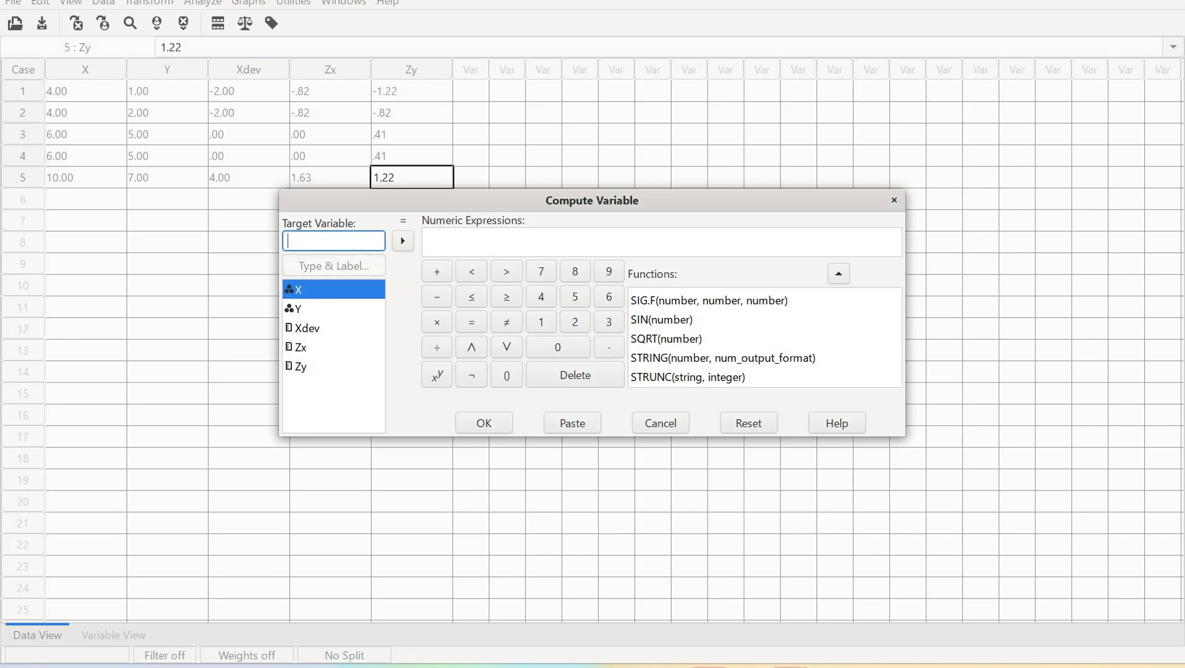
pyautogui.write('Zx')
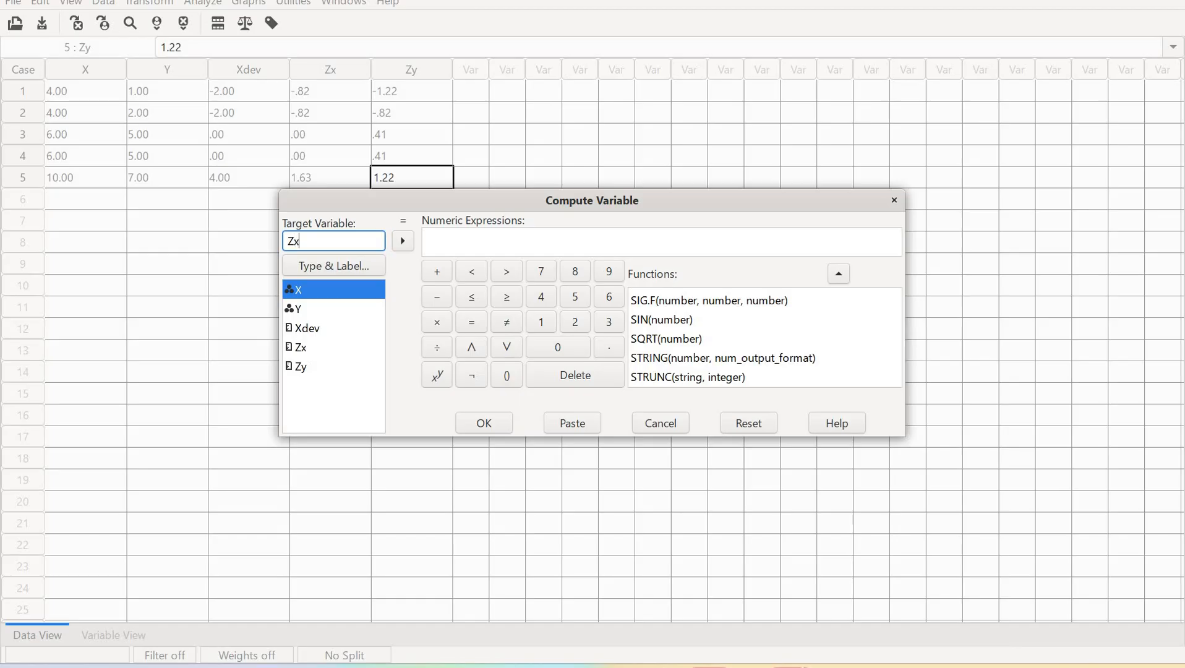
pyautogui.press('BackSpace')
pyautogui.press('BackSpace')
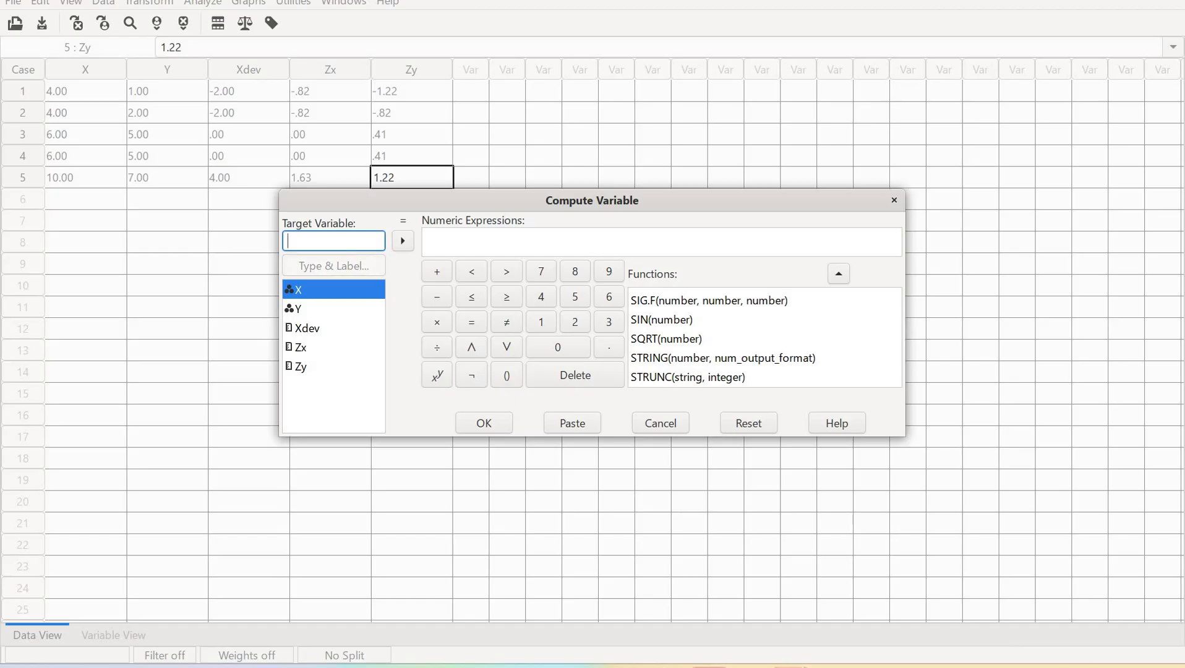
pyautogui.write('crossproduct')
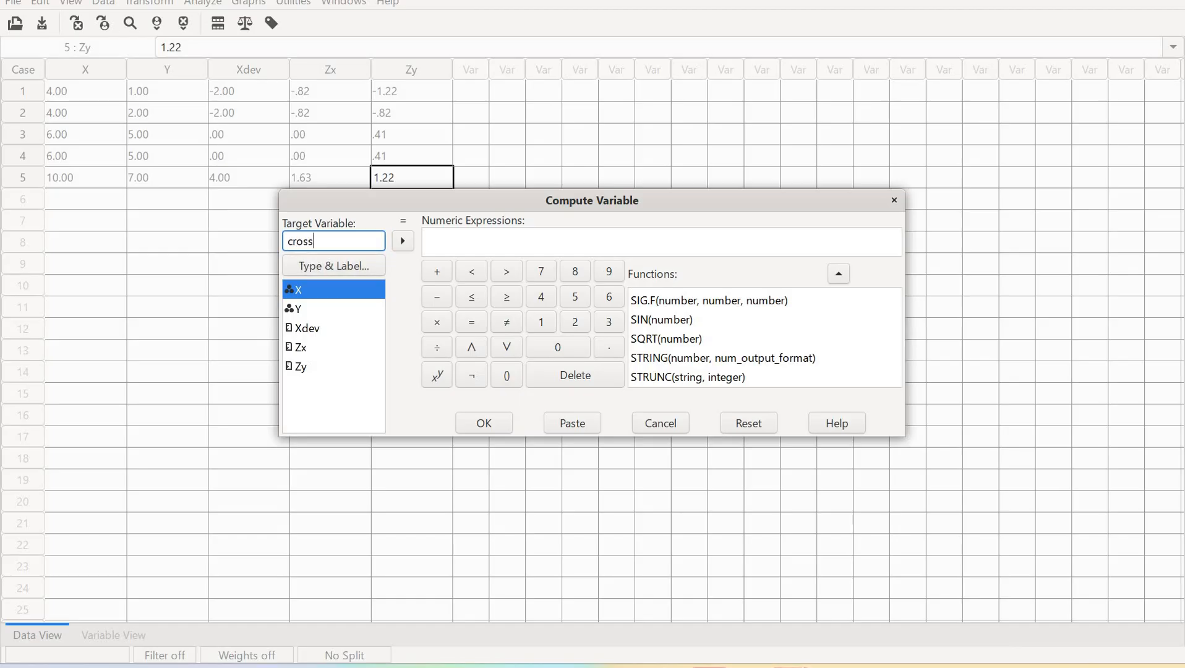
# Build the expression Zx*Zy from the variable list and run the computation
pyautogui.click(470, 241)
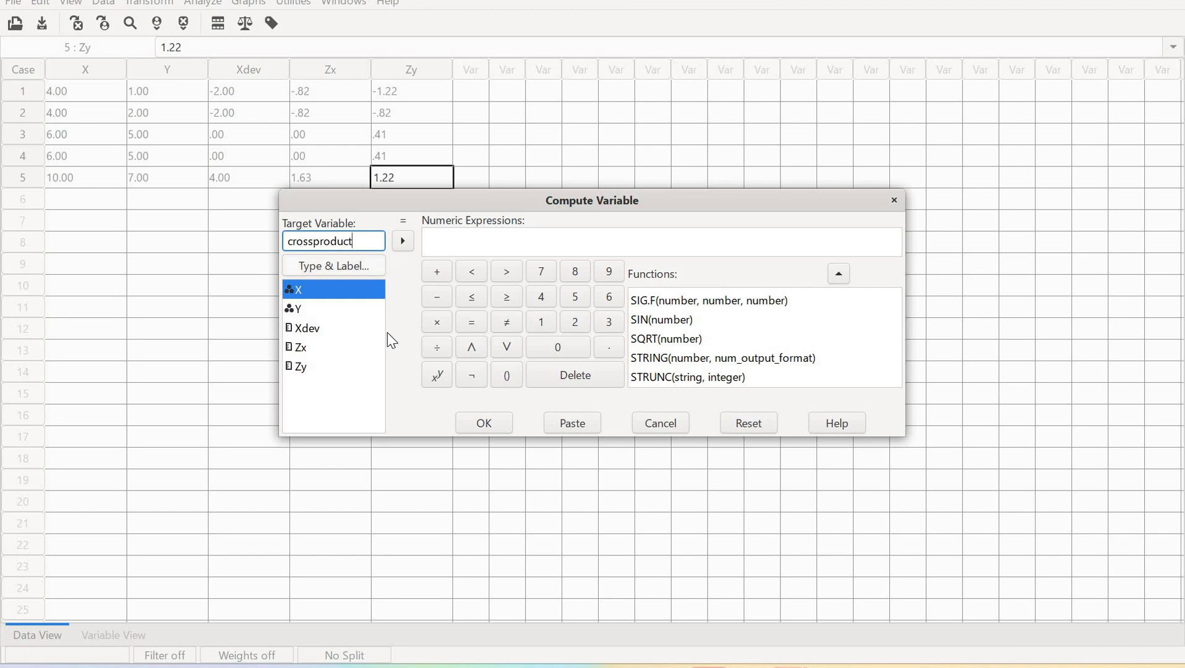
pyautogui.click(333, 347)
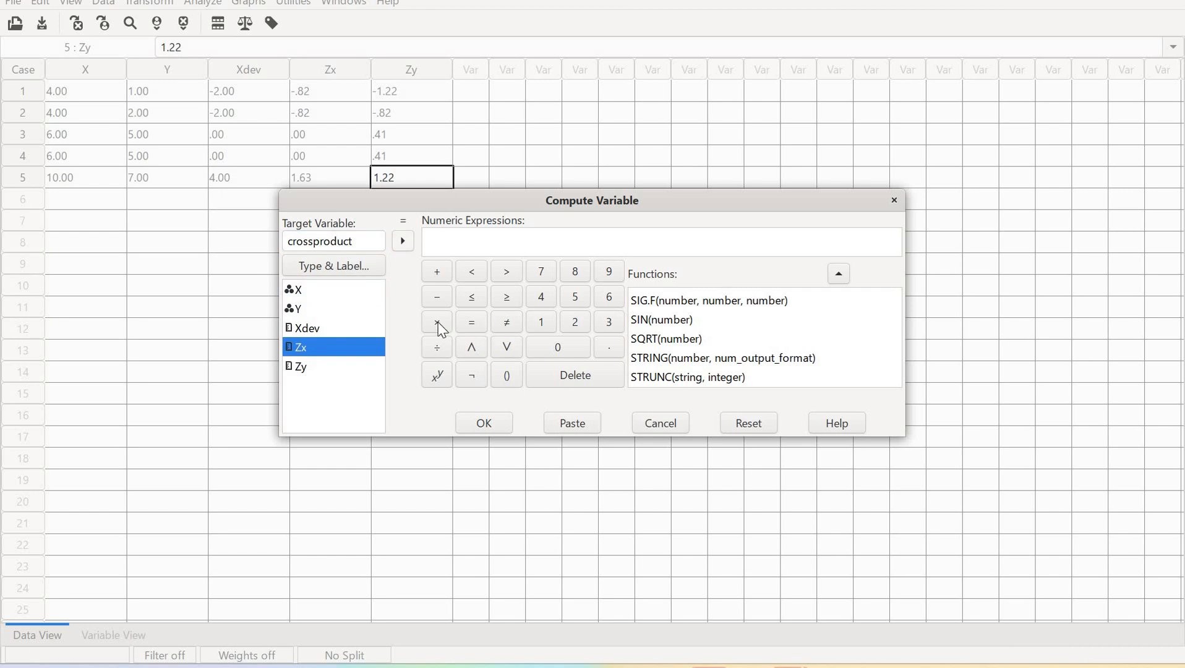
pyautogui.click(402, 241)
pyautogui.click(436, 322)
pyautogui.click(308, 371)
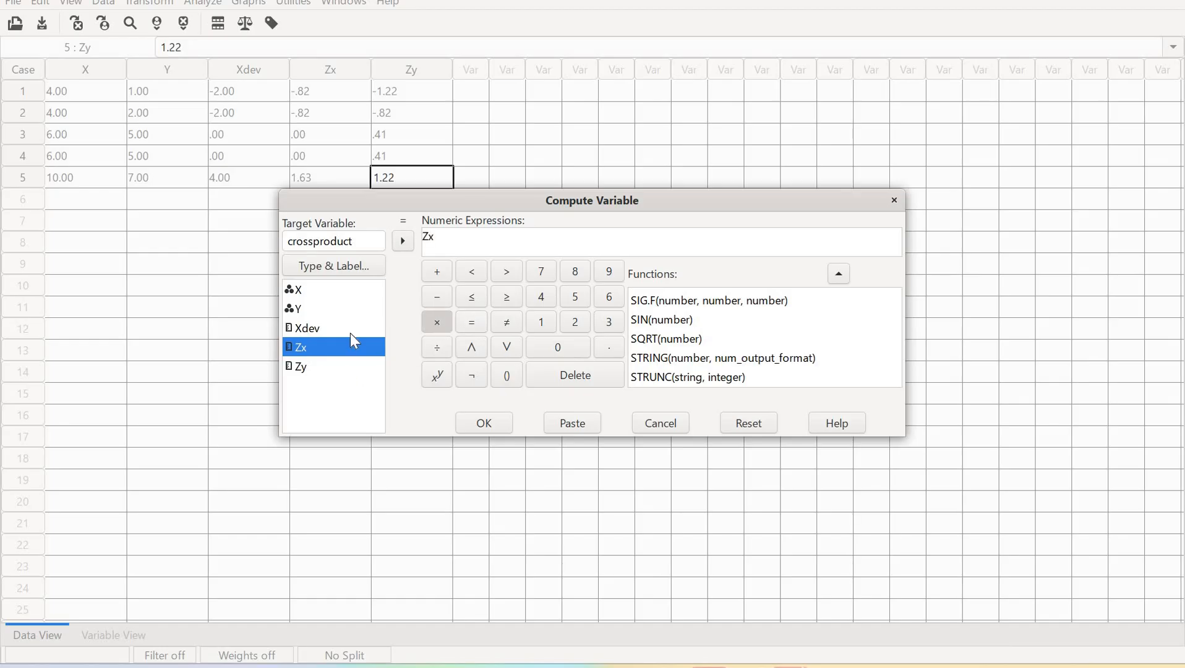
pyautogui.click(402, 241)
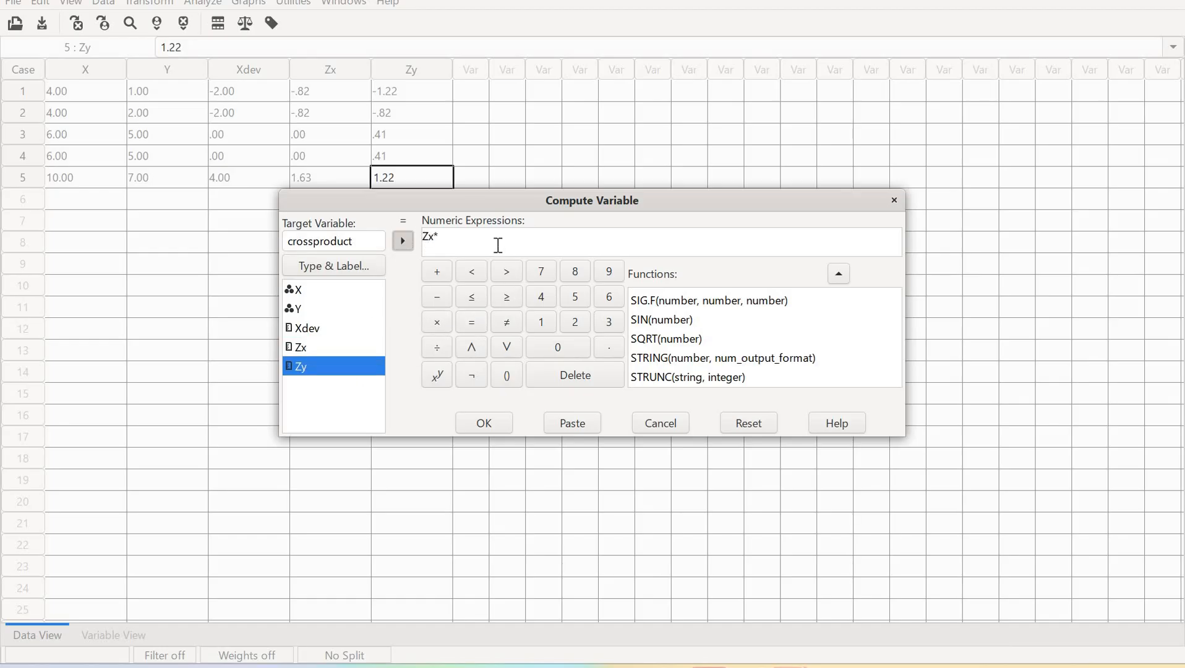
pyautogui.click(484, 424)
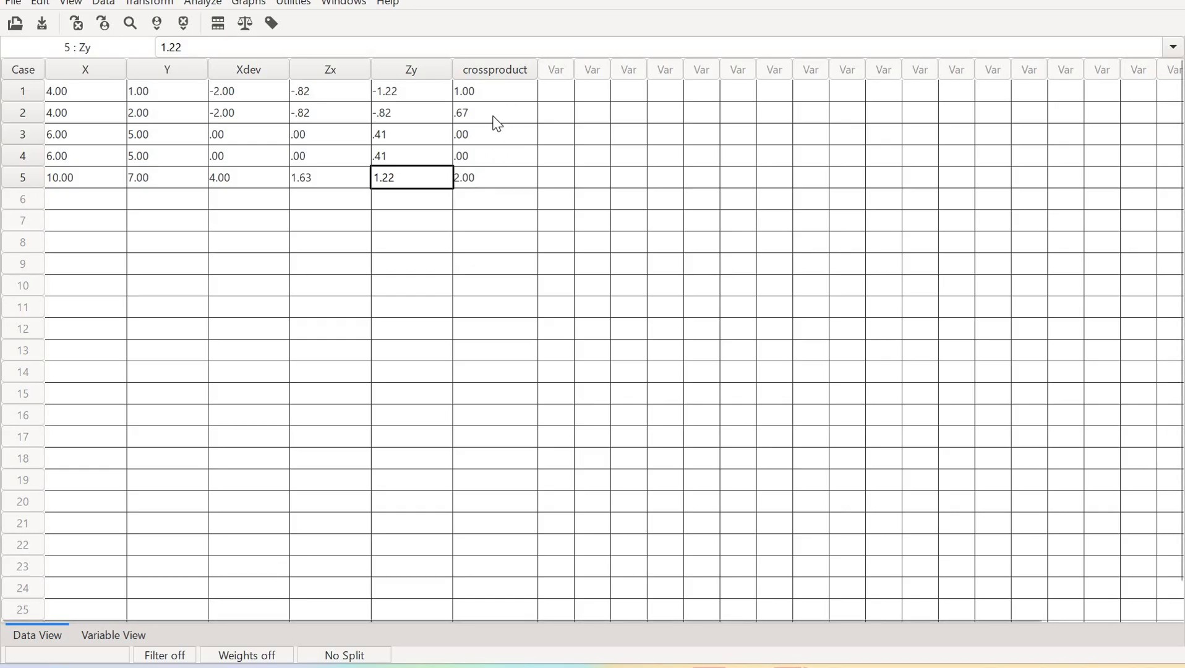
pyautogui.click(164, 8)
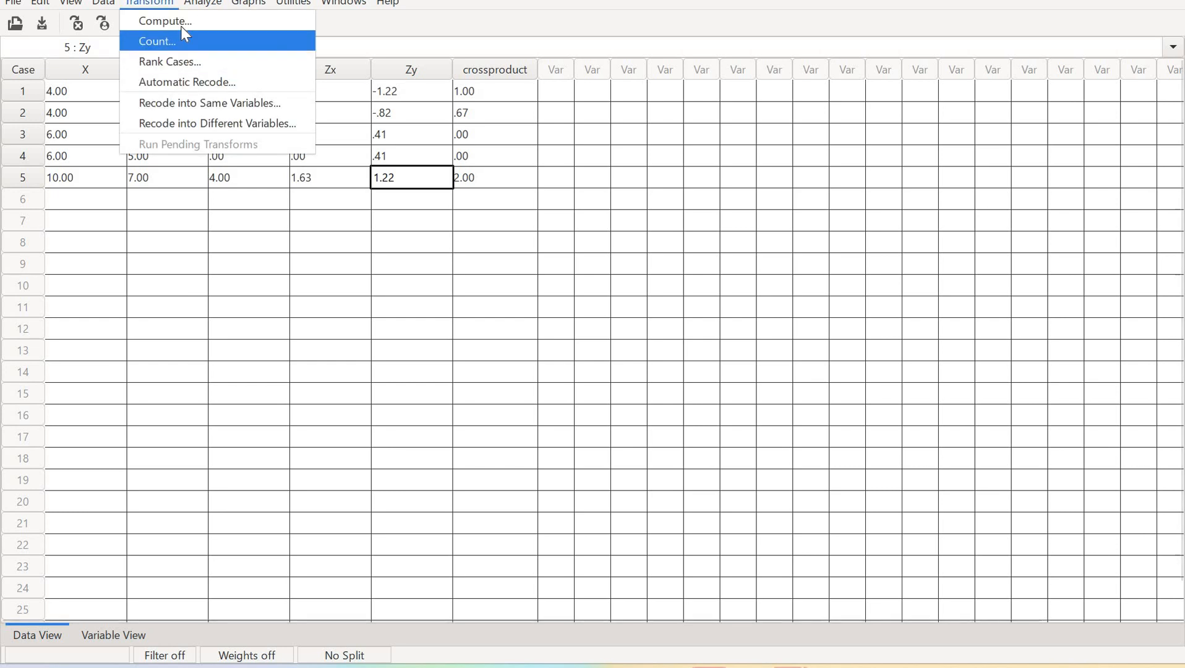
pyautogui.click(181, 24)
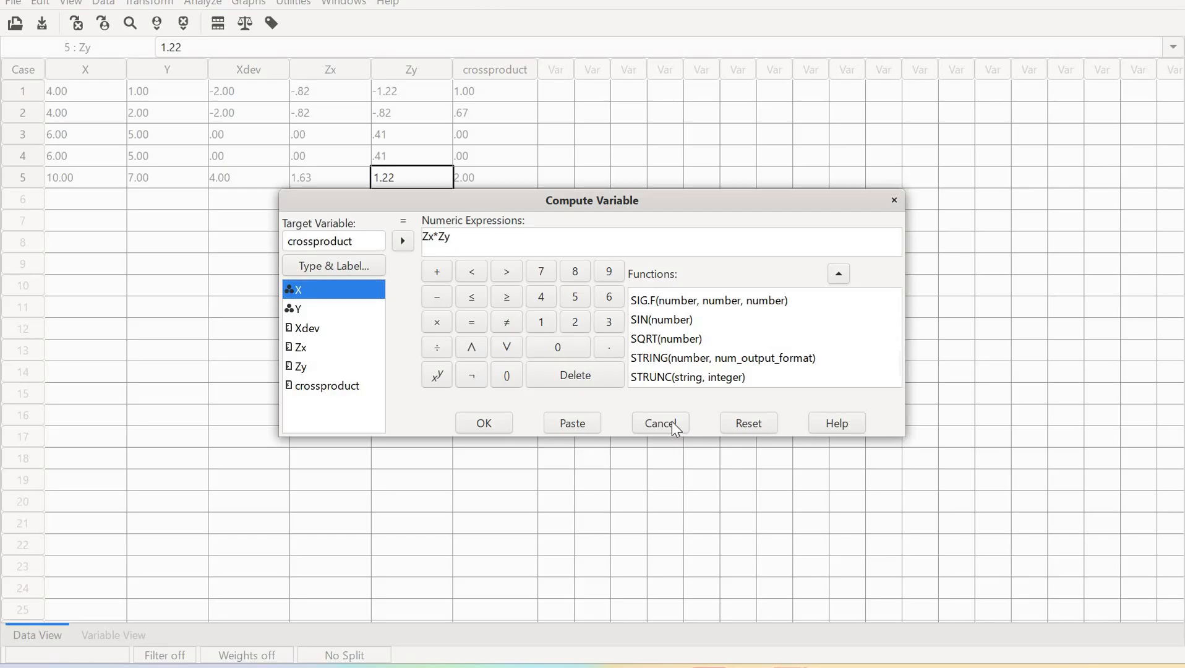
pyautogui.press('Escape')
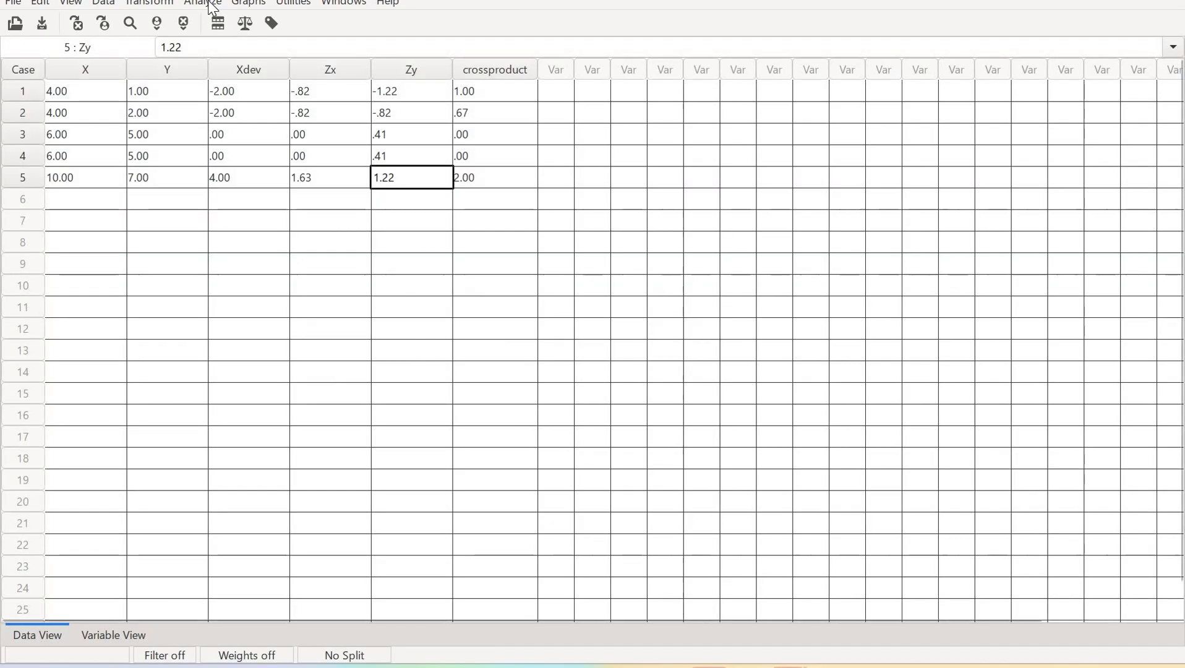
# Run Descriptives on X and Y with Mean, Standard deviation, Minimum, Maximum and Variance unticked, keeping only Sum
pyautogui.click(206, 3)
pyautogui.moveTo(307, 21)
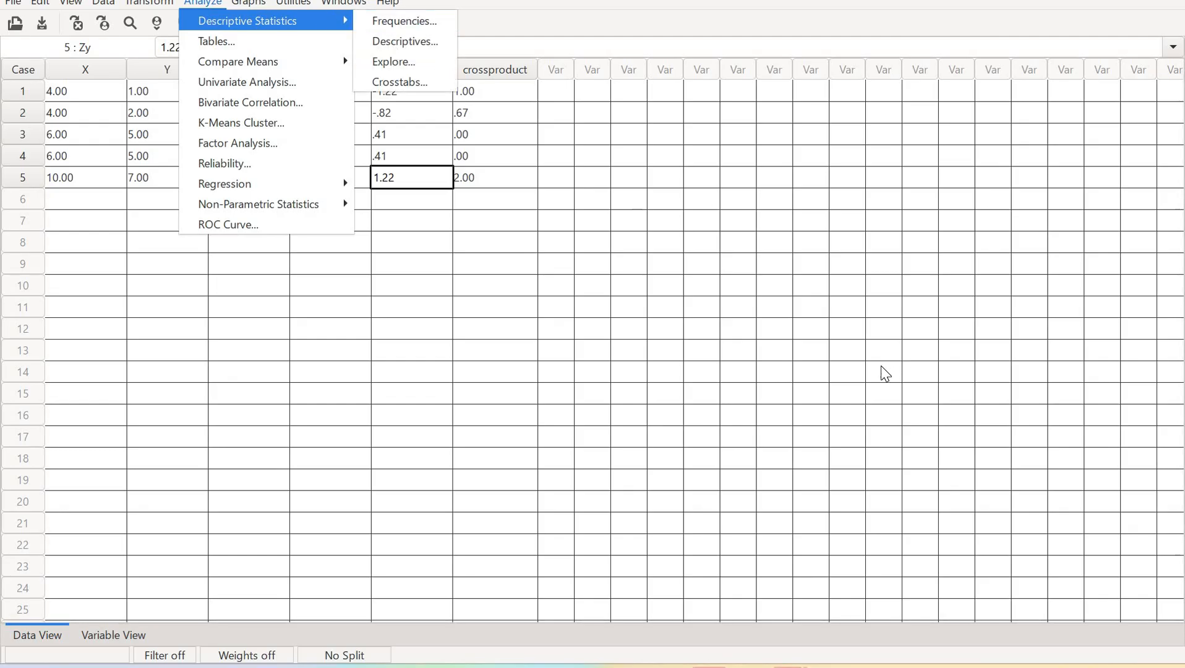
pyautogui.click(400, 41)
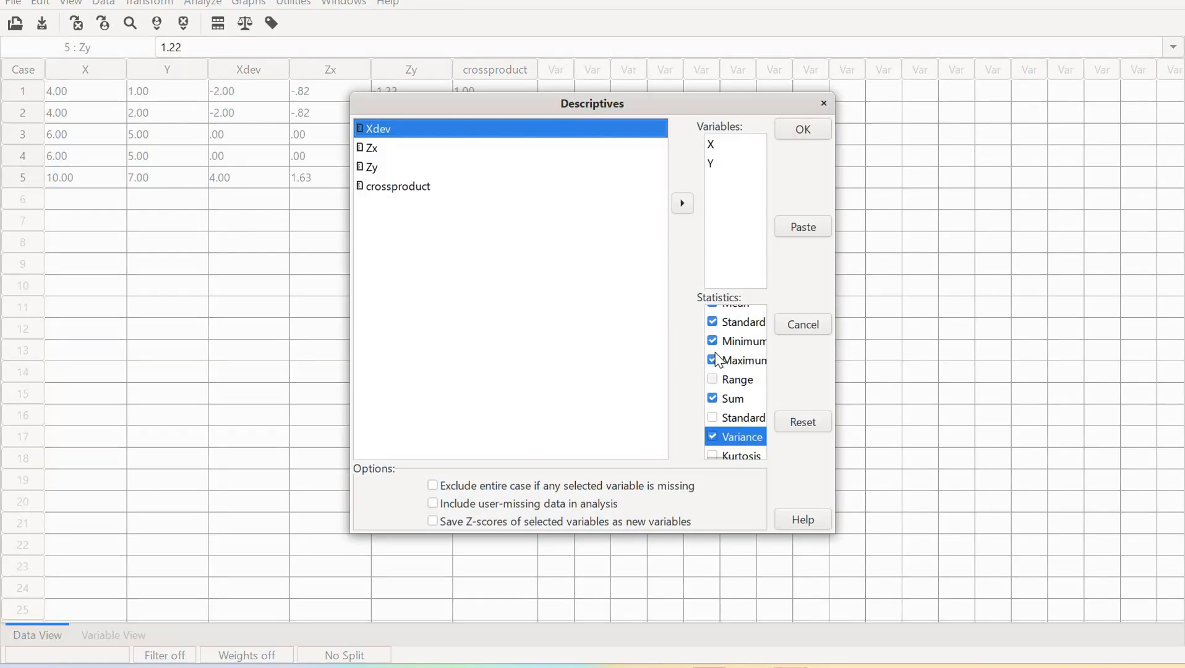
pyautogui.click(721, 360)
pyautogui.click(726, 341)
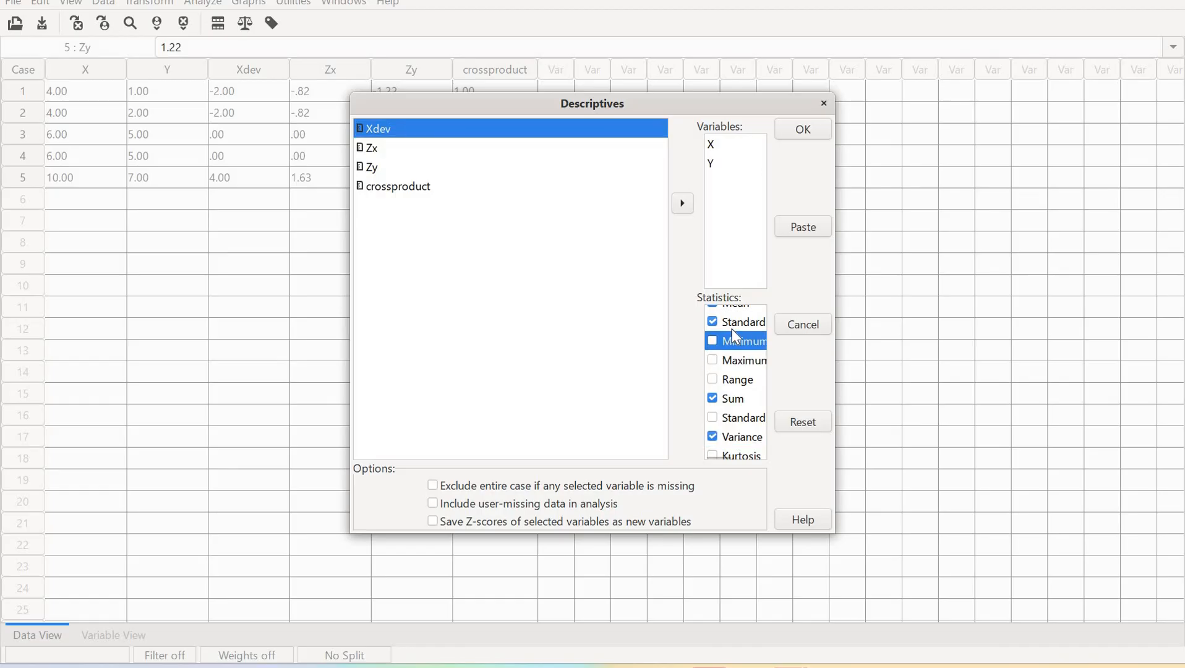
pyautogui.click(733, 324)
pyautogui.scroll(1, 715, 314)
pyautogui.click(715, 314)
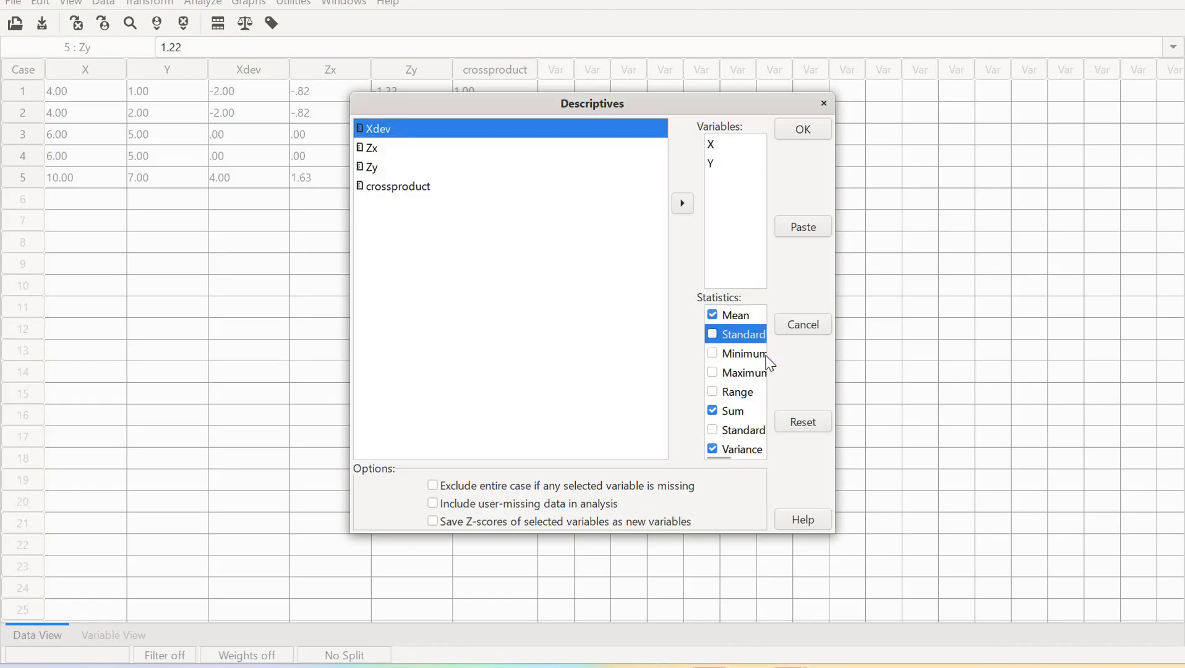
pyautogui.scroll(-1, 717, 426)
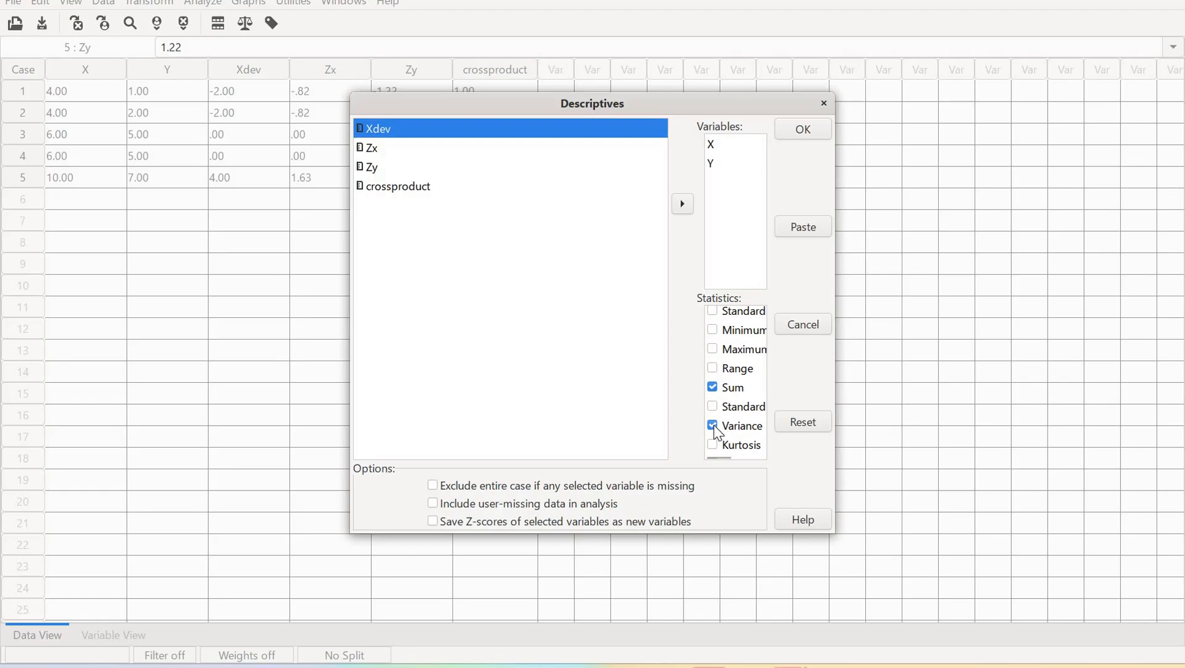
pyautogui.click(719, 427)
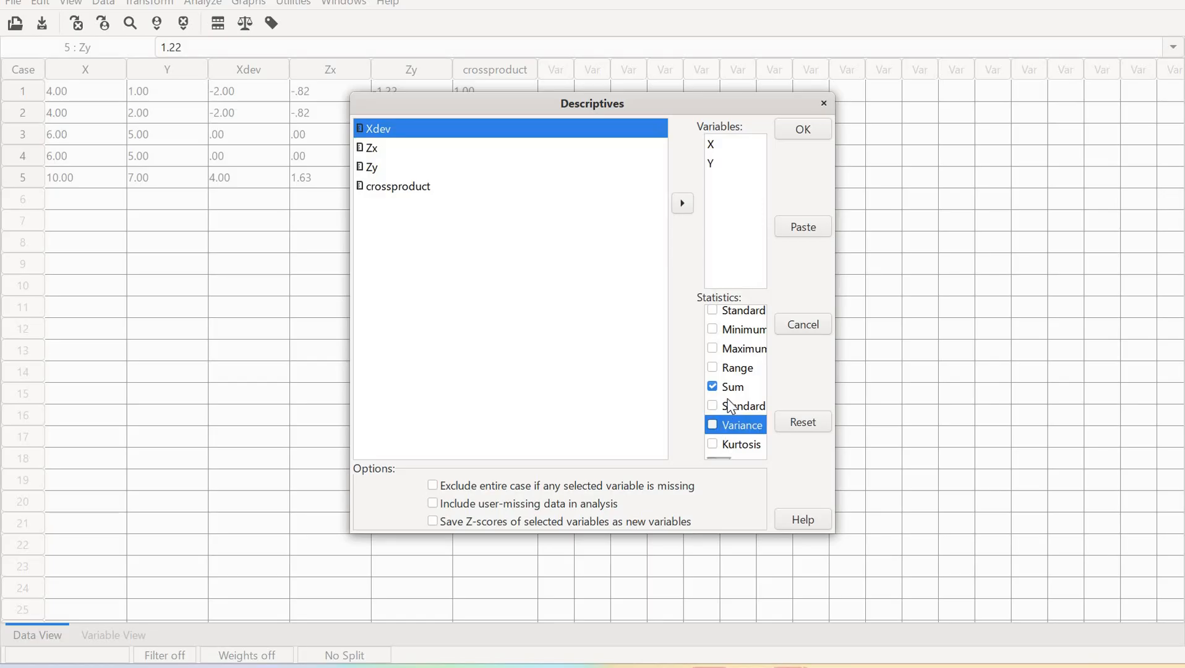
pyautogui.click(818, 125)
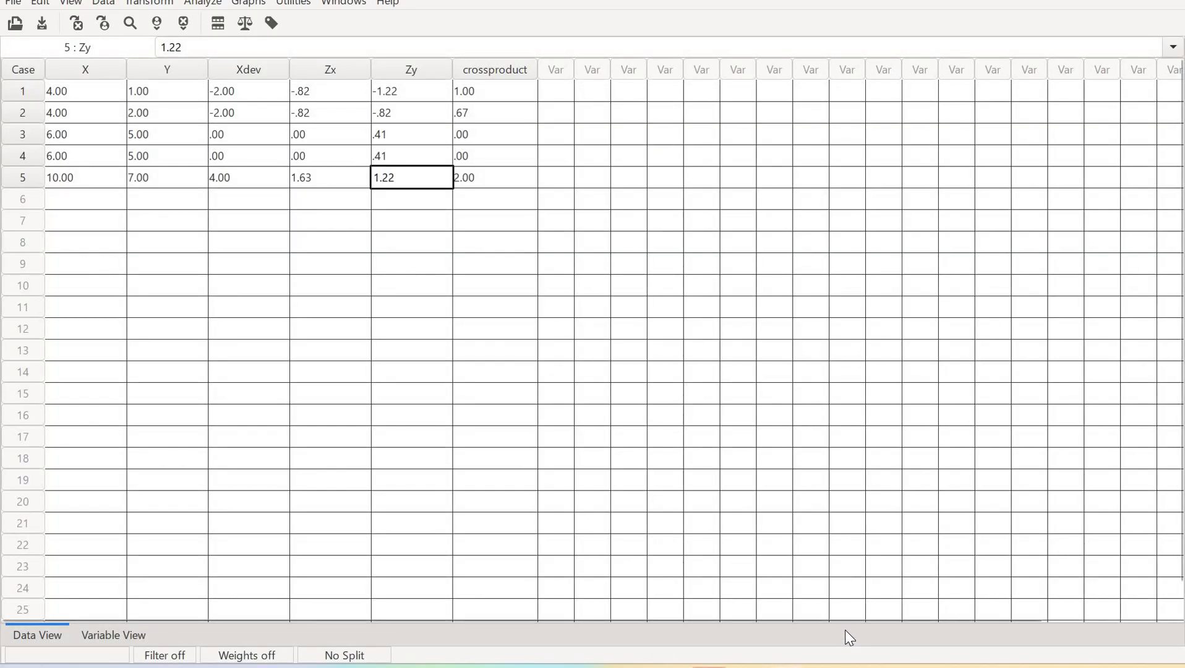
# Review the new Descriptives output in the output window, then return to the data editor
pyautogui.click(788, 666)
pyautogui.click(884, 587)
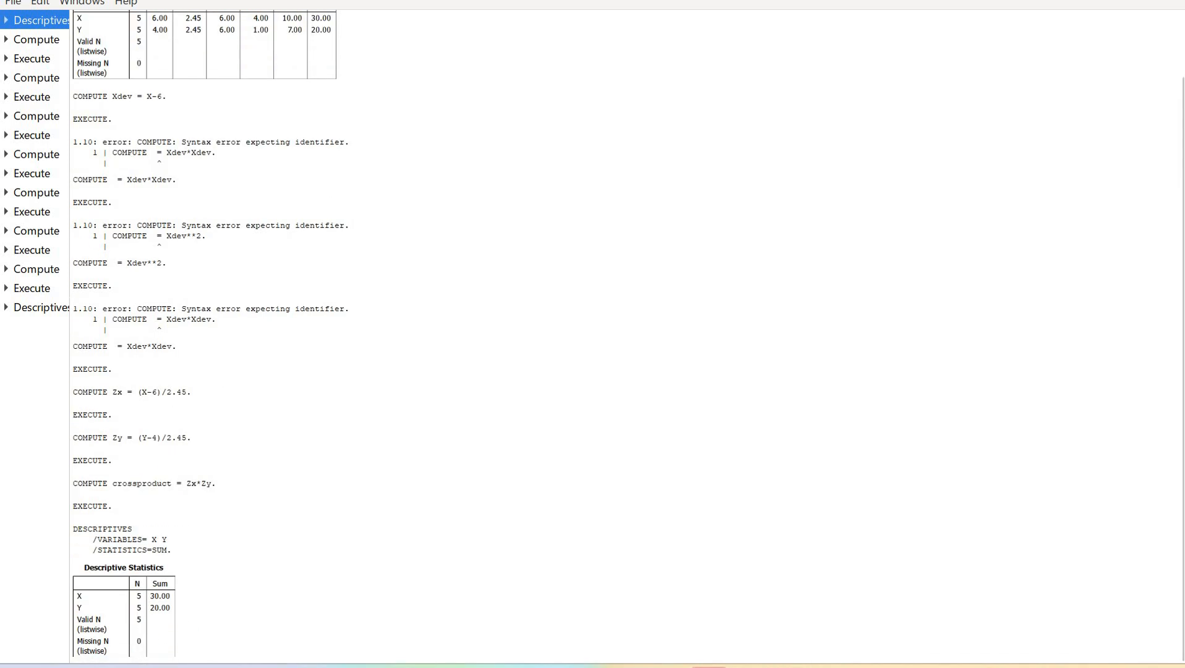
pyautogui.moveTo(791, 657)
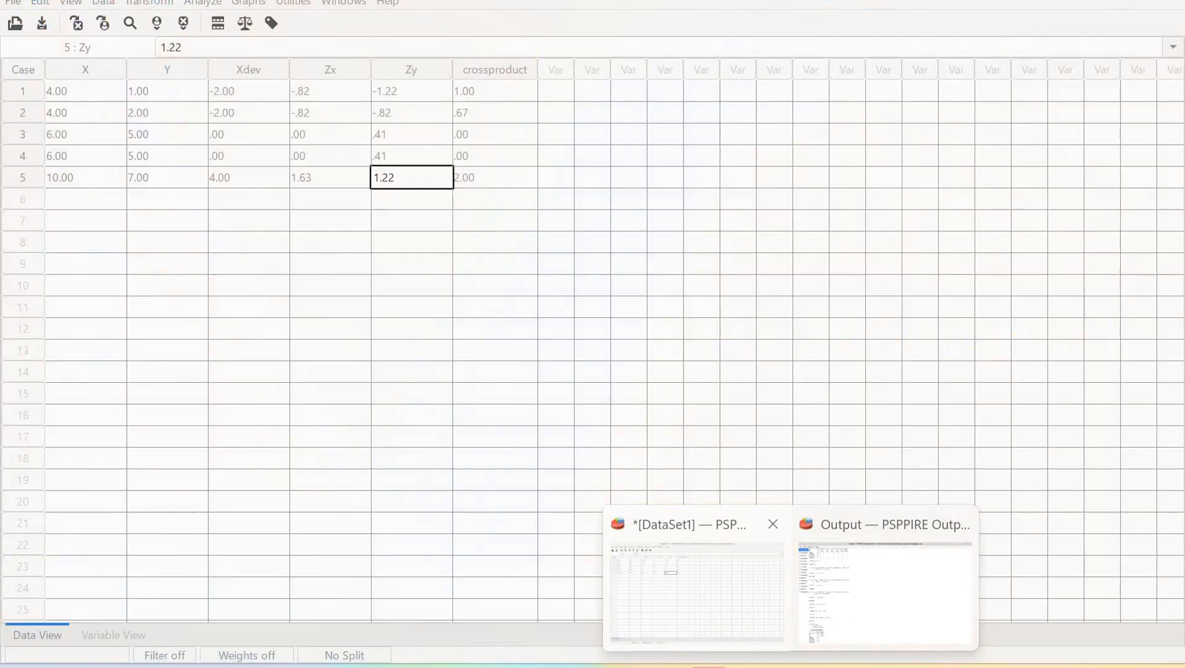
pyautogui.click(697, 587)
# Run Descriptives with only Sum on the crossproduct variable, replacing X and Y in the variable list
pyautogui.click(204, 3)
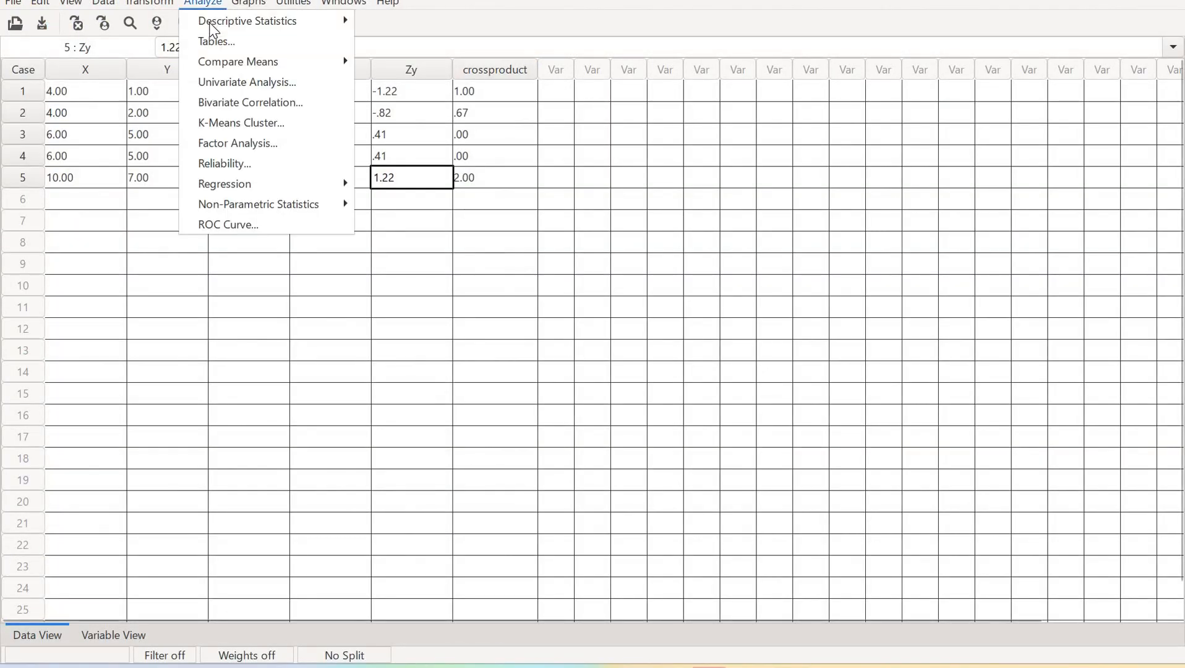
pyautogui.moveTo(294, 21)
pyautogui.click(383, 40)
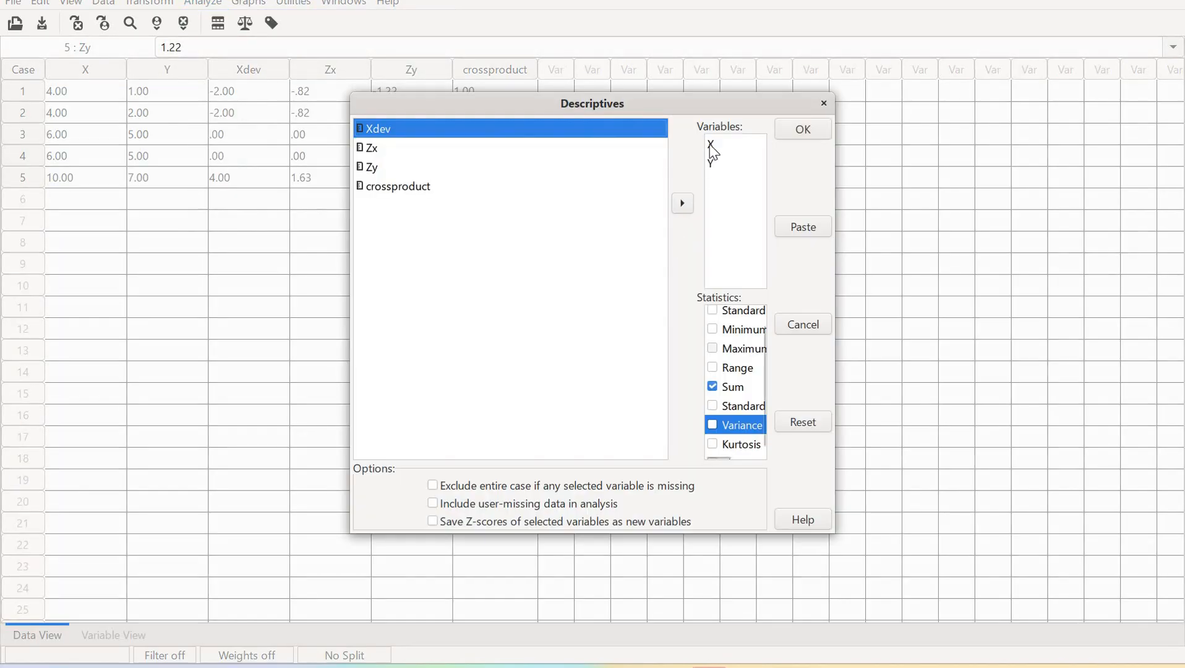
pyautogui.click(714, 148)
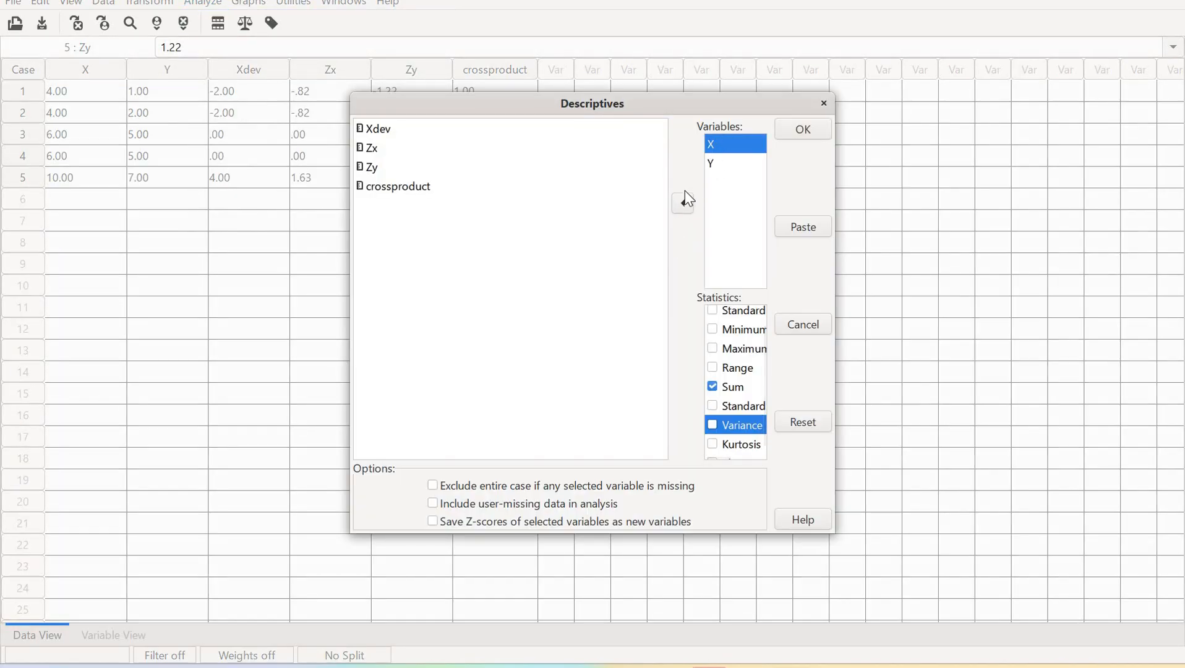
pyautogui.click(683, 203)
pyautogui.click(682, 203)
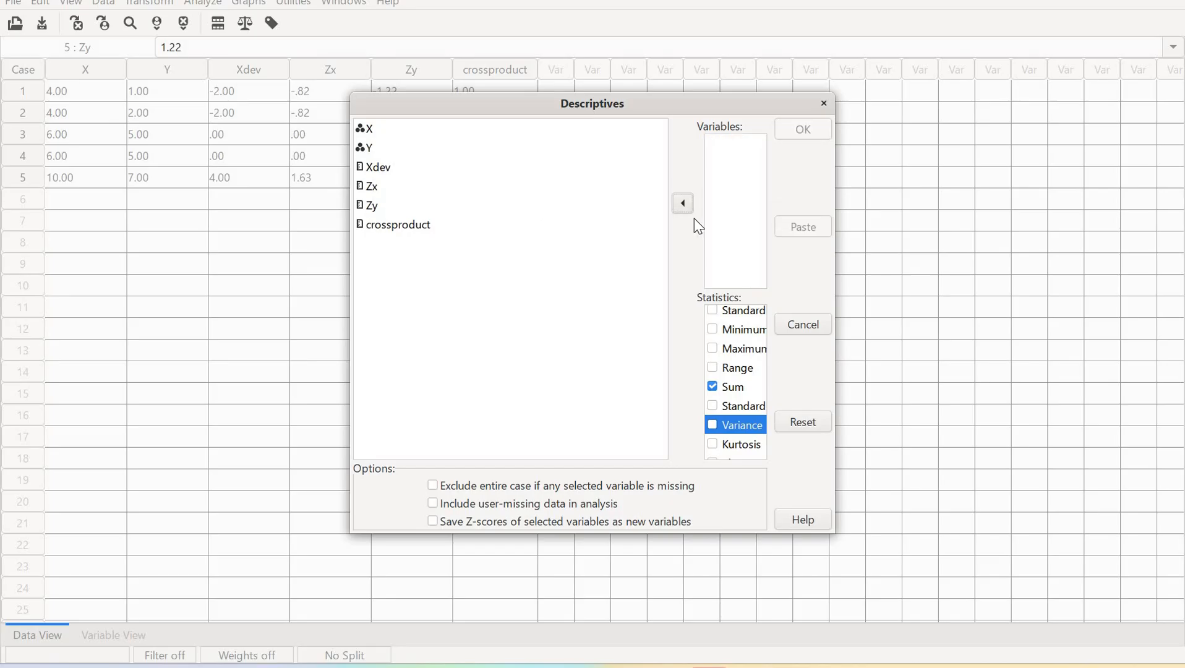
pyautogui.click(684, 205)
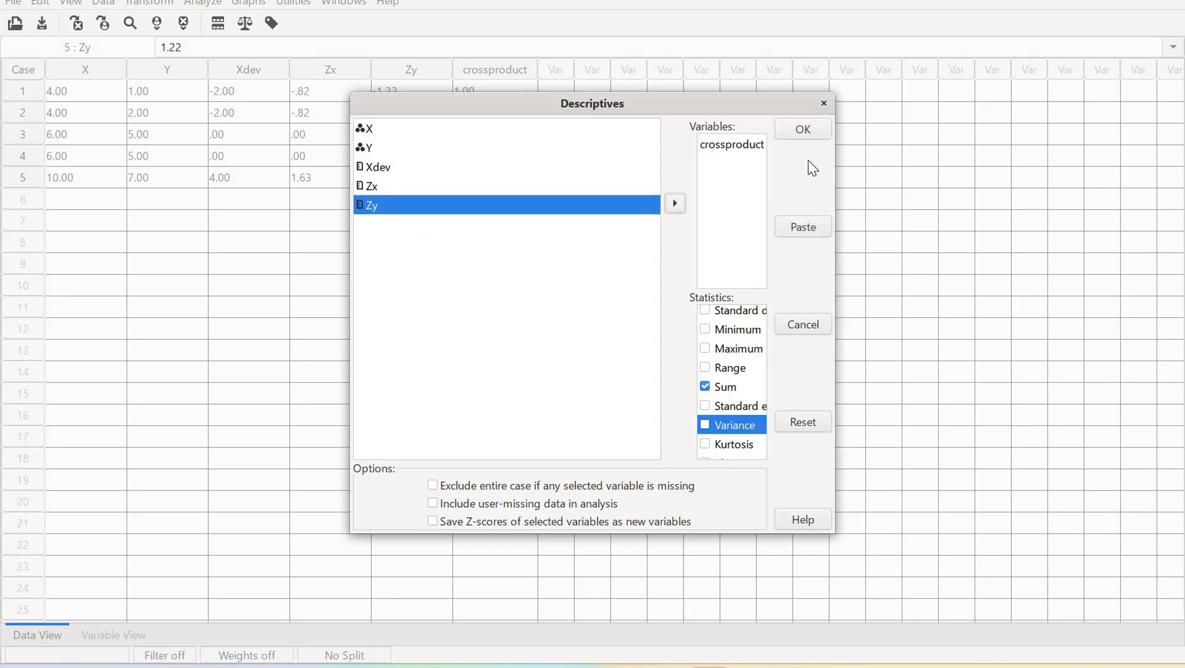
pyautogui.click(803, 128)
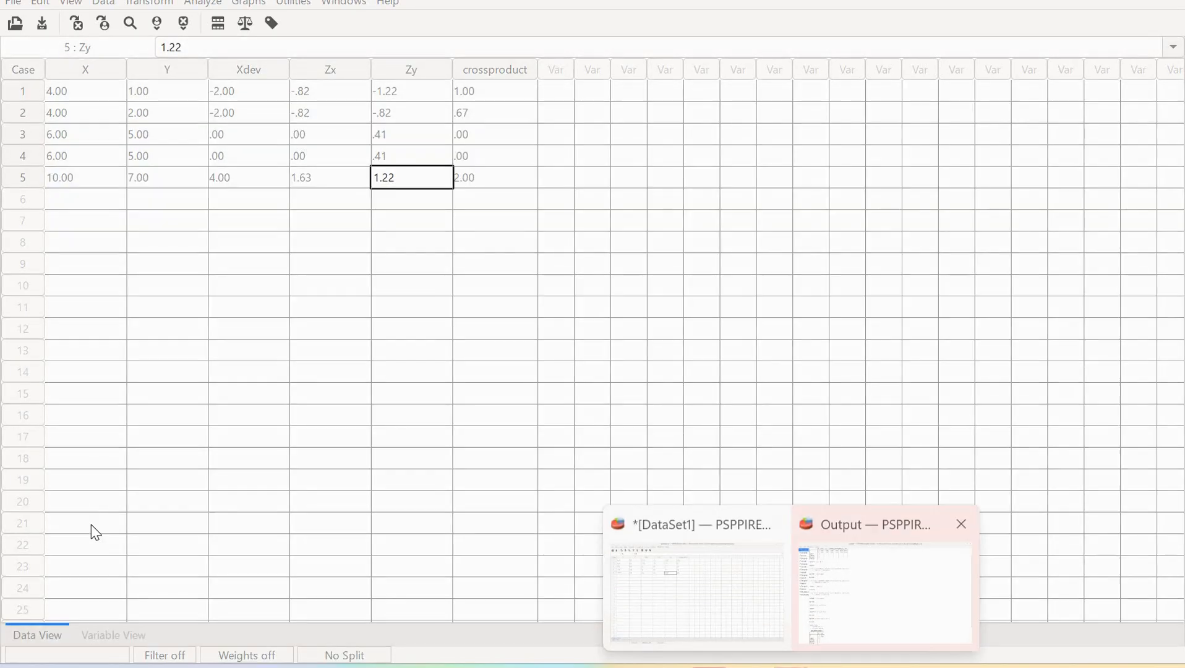
# Switch to the output window and open the Calculator app from the Start search
pyautogui.click(878, 578)
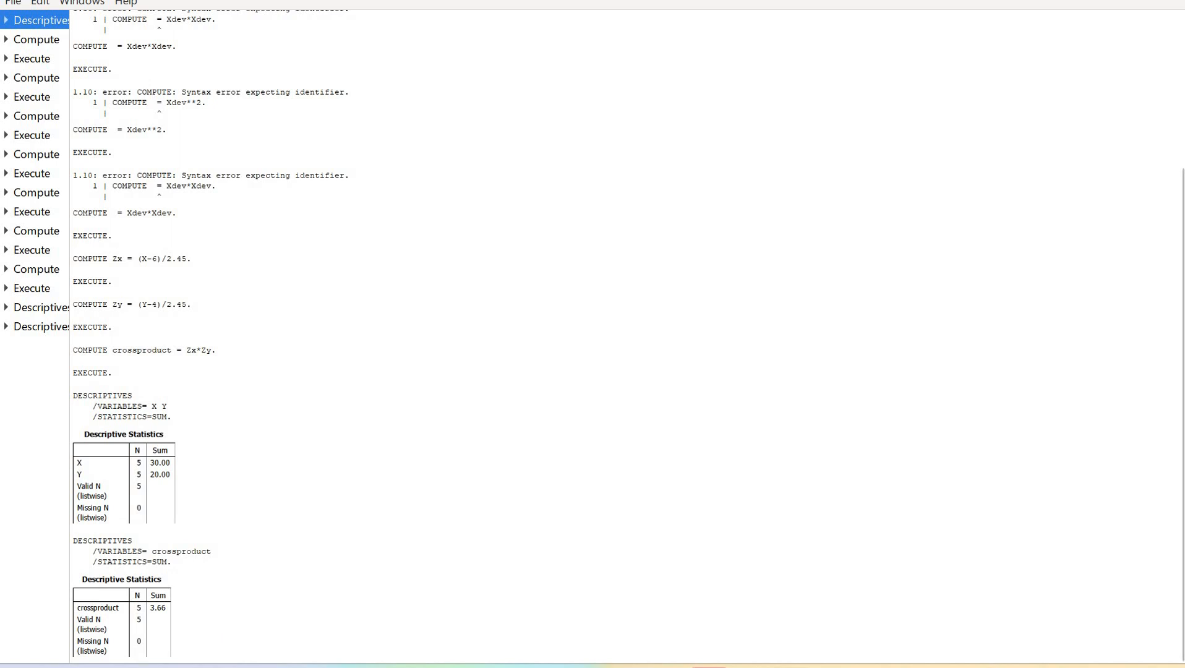
pyautogui.press('super')
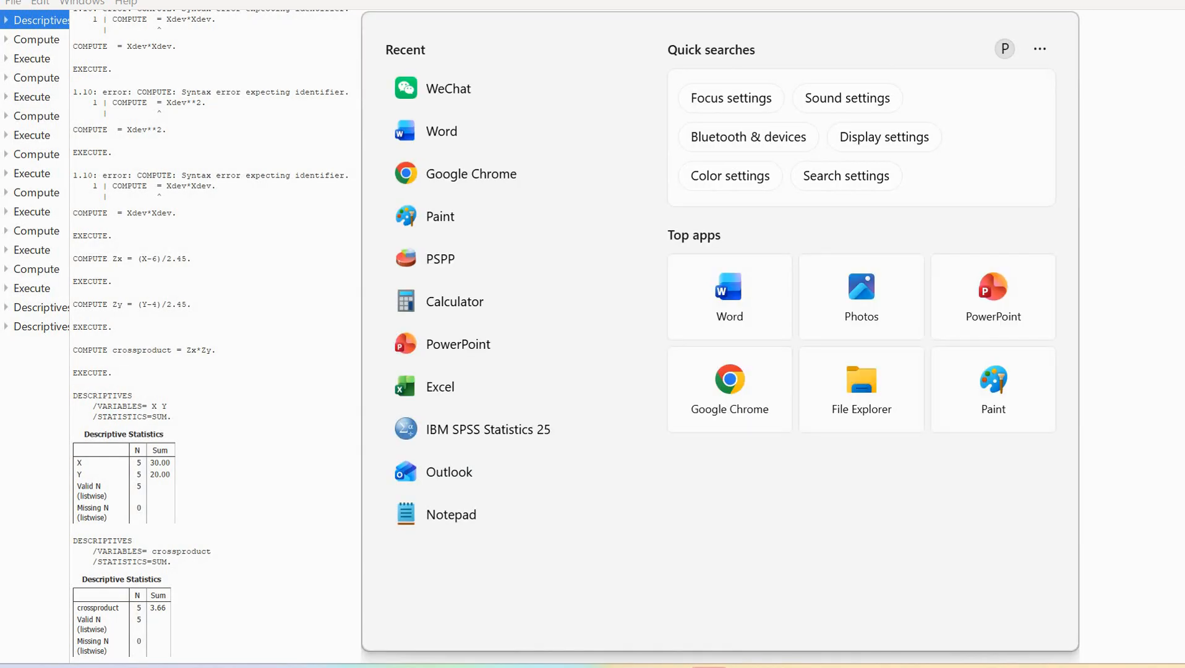
pyautogui.write('cal')
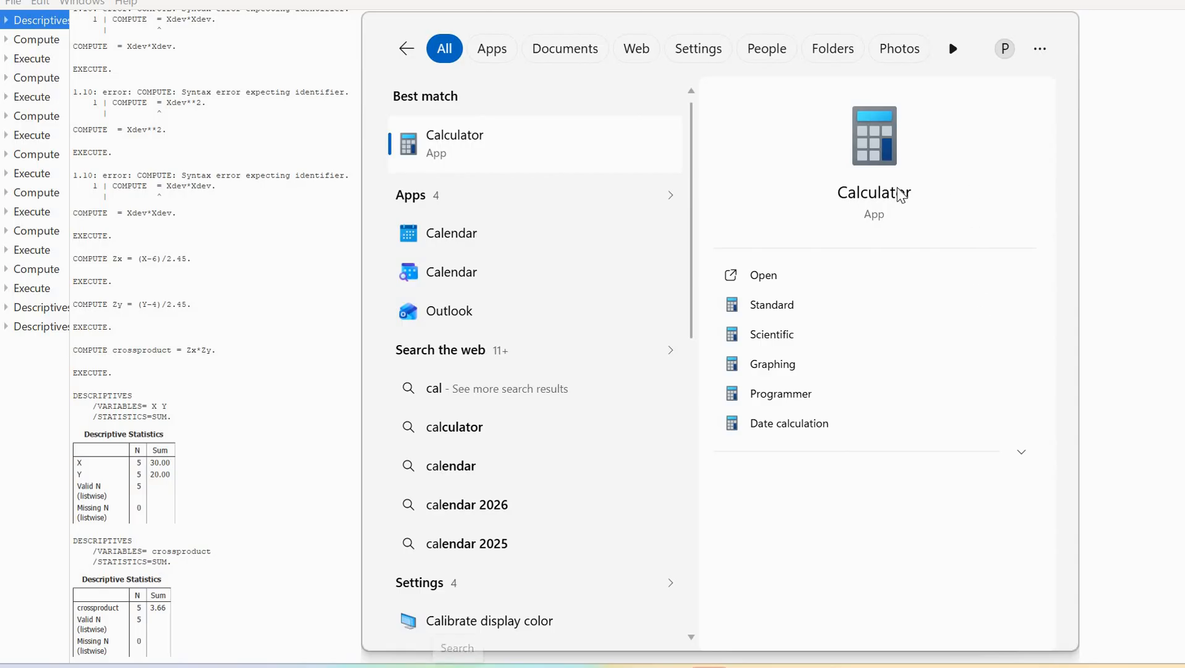
pyautogui.press('Return')
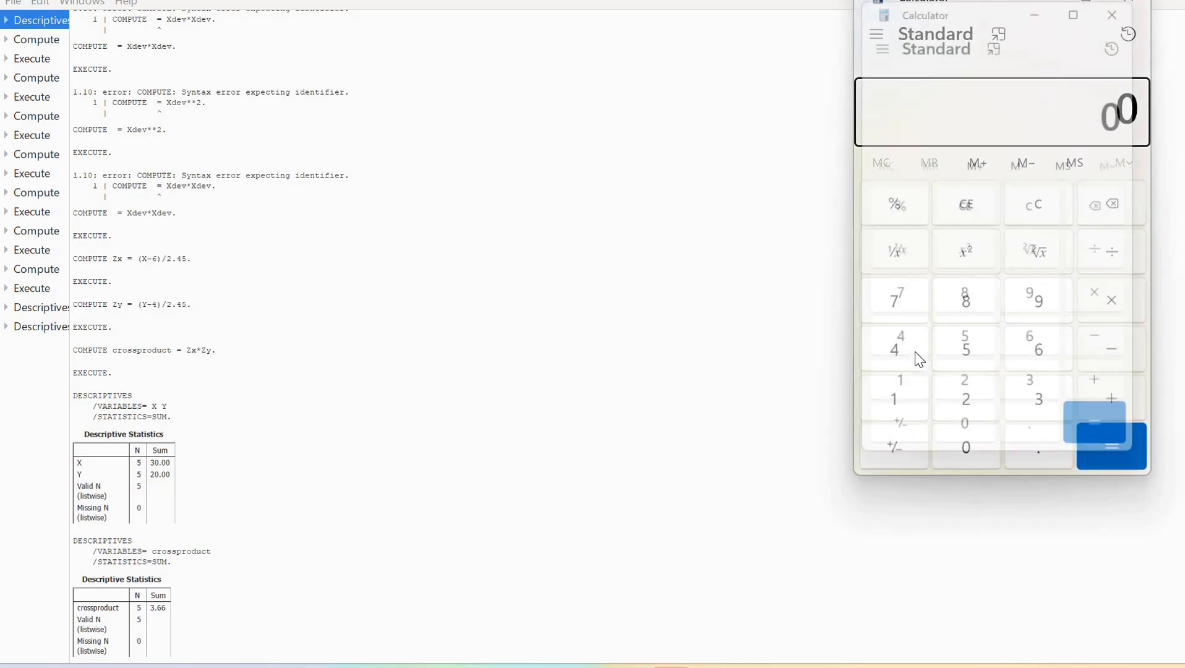
# Divide the crossproduct sum 3.66 by 4 in Calculator
pyautogui.write('3.')
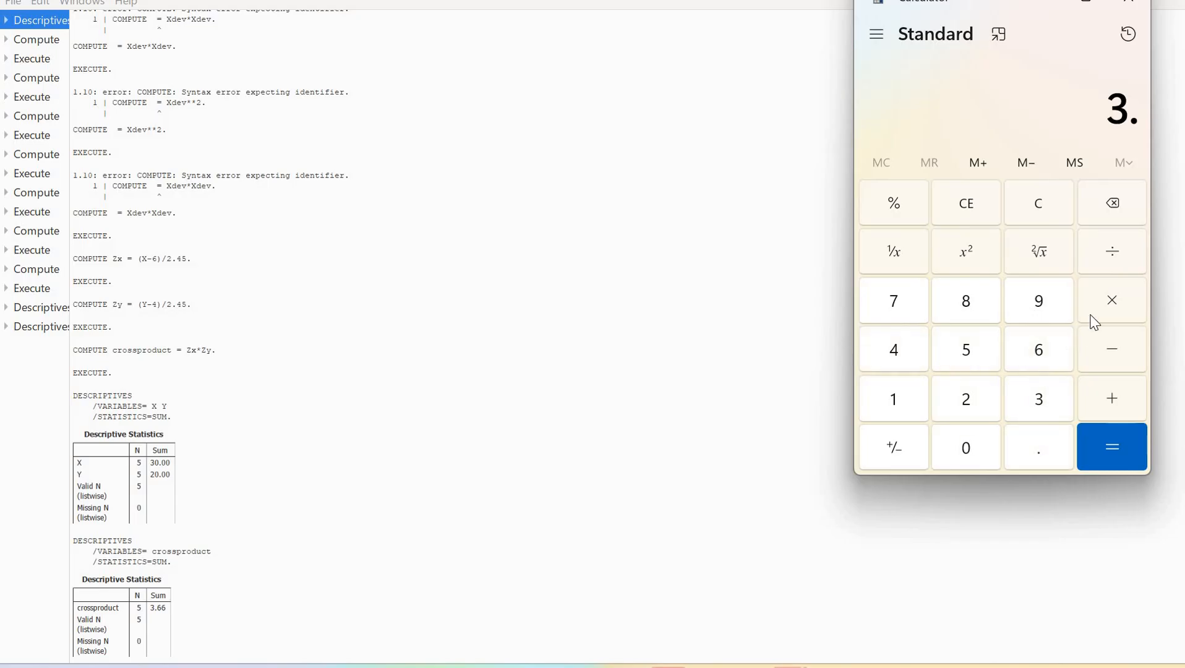
pyautogui.write('66')
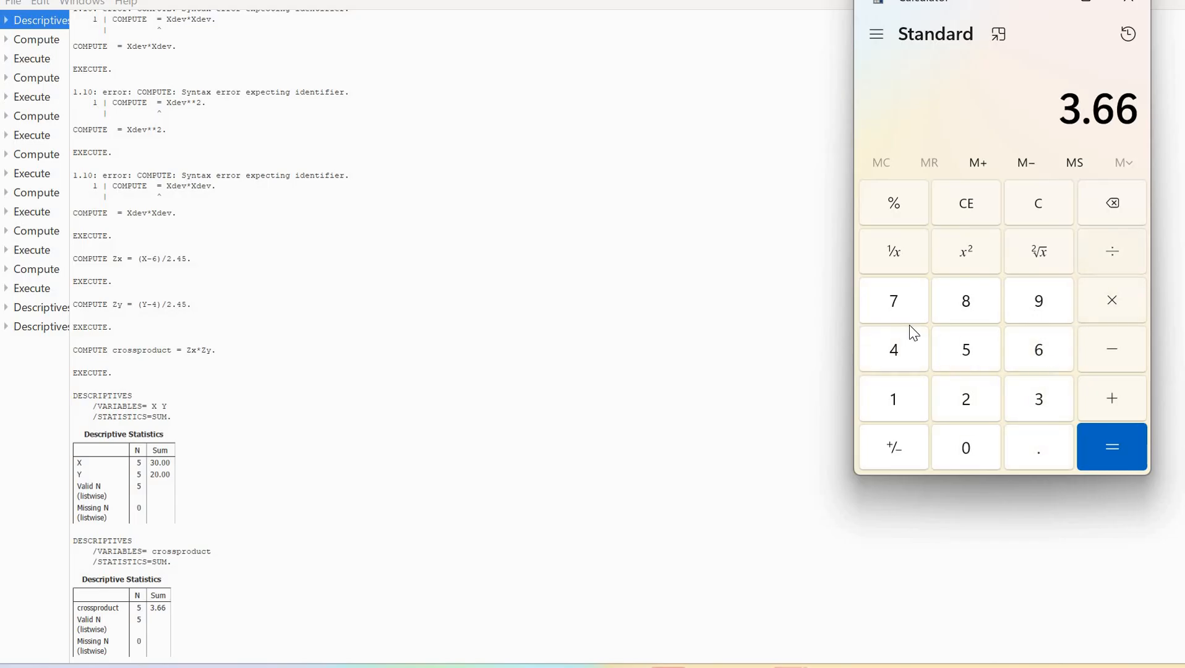
pyautogui.press('/')
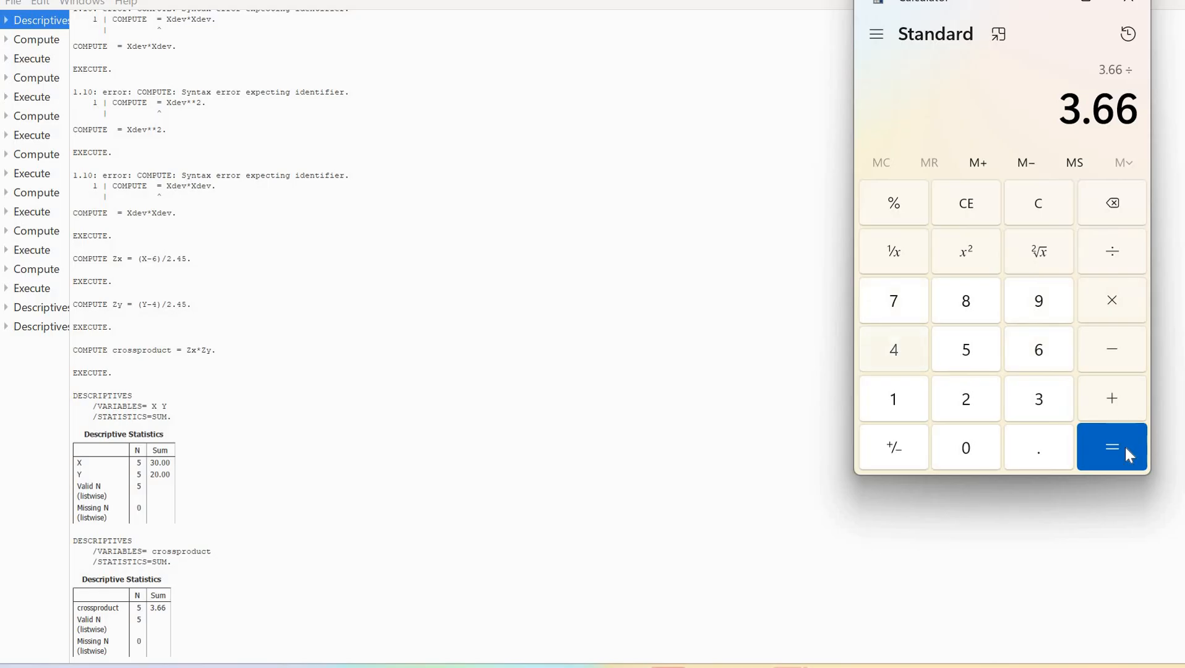
pyautogui.write('4')
pyautogui.press('Return')
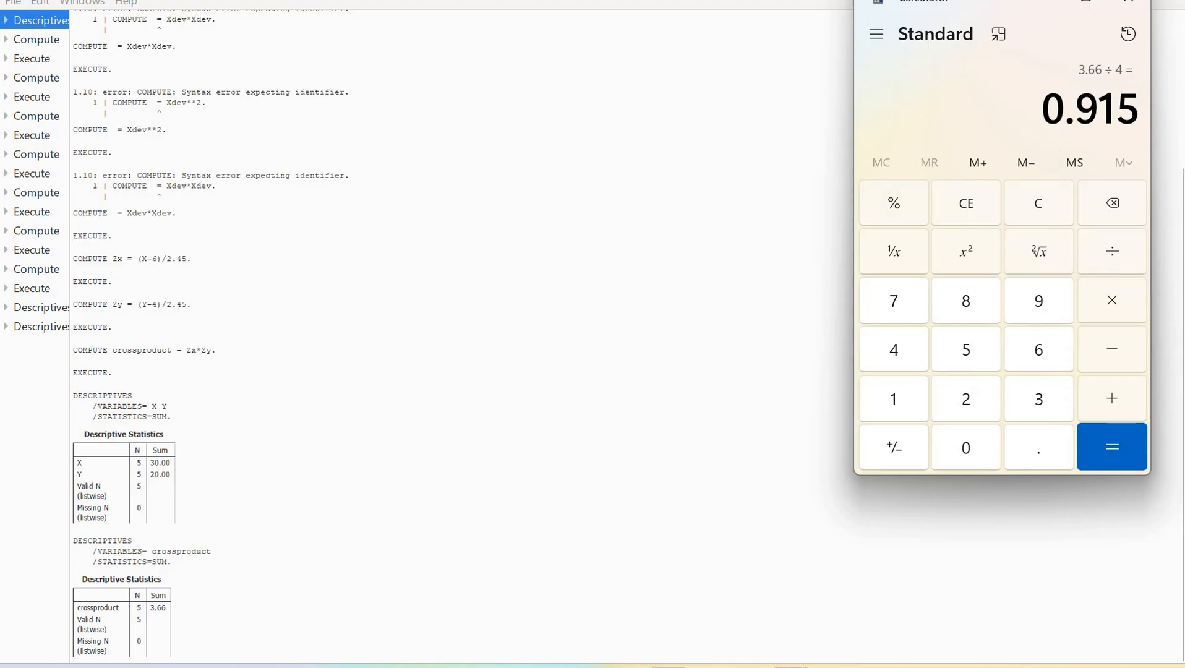
# Return to the data editor and run a two-tailed Bivariate Correlation on X and Y
pyautogui.moveTo(777, 635)
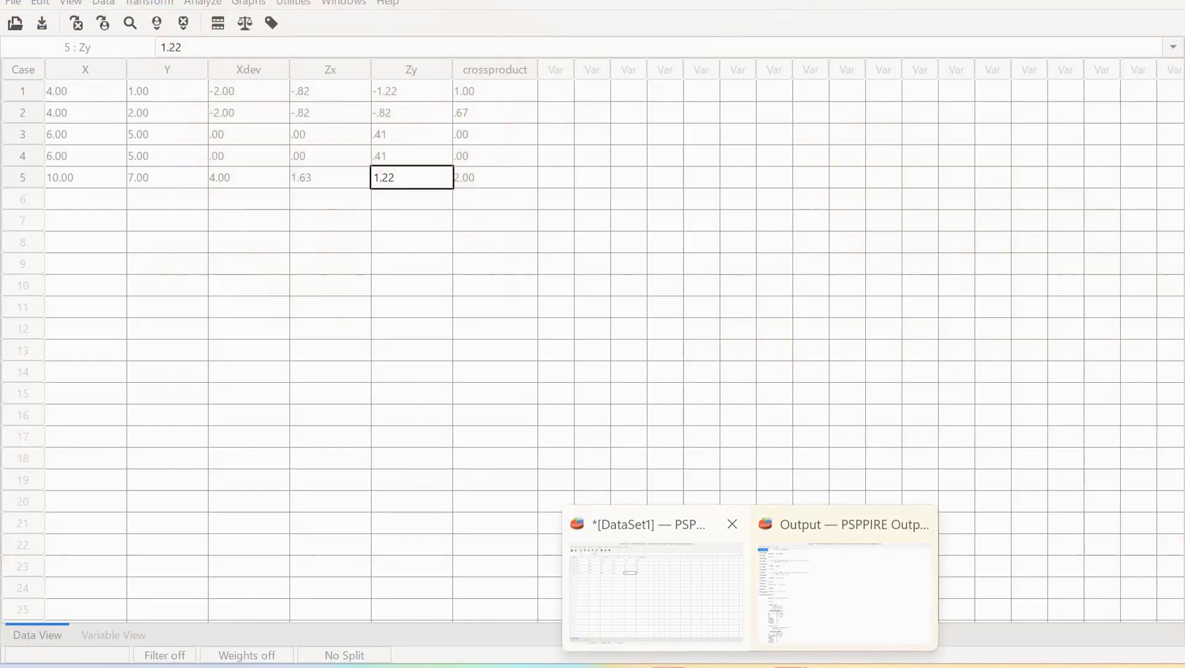
pyautogui.moveTo(709, 661)
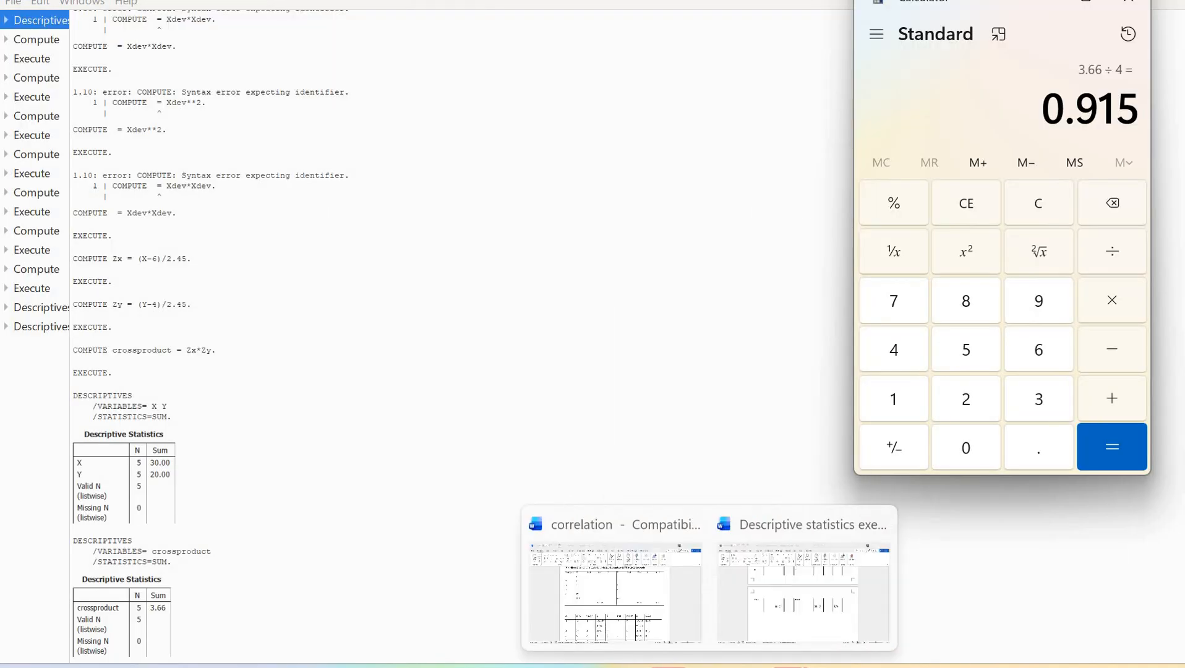
pyautogui.moveTo(749, 665)
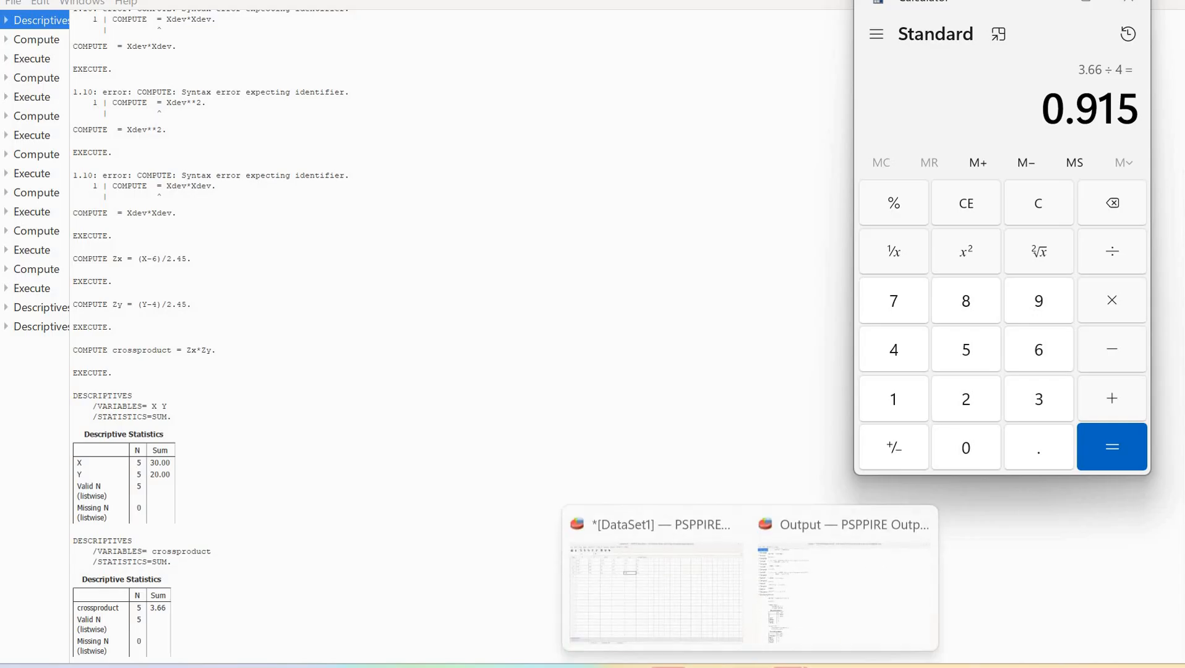
pyautogui.click(657, 581)
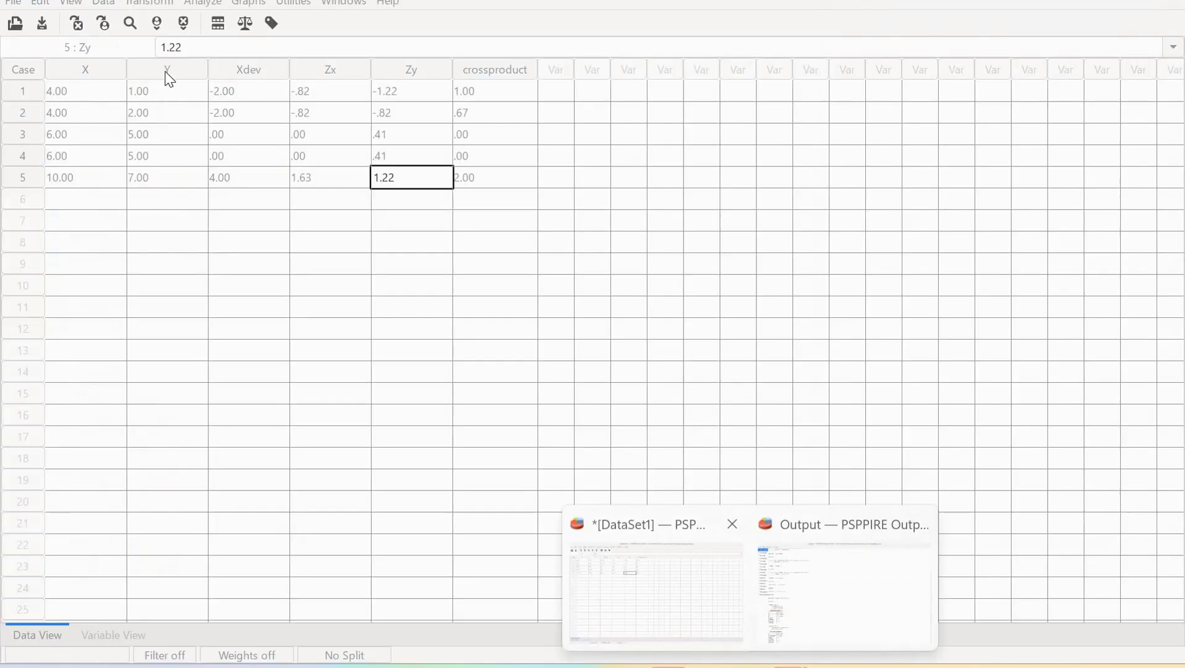
pyautogui.click(204, 8)
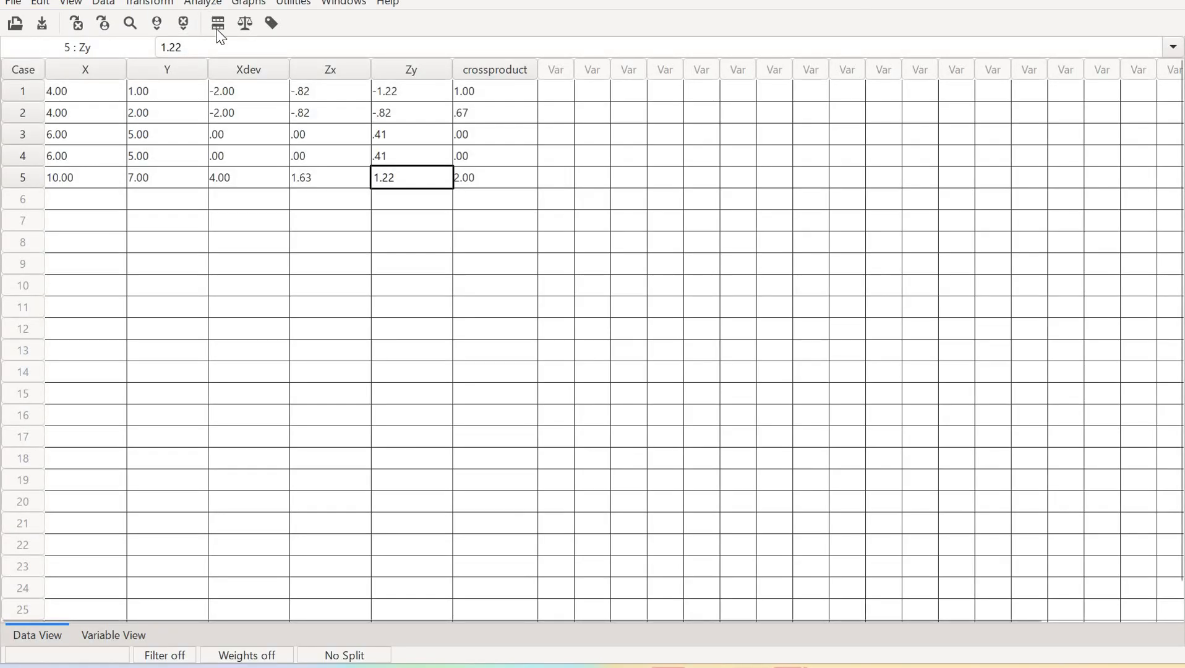
pyautogui.press('Down')
pyautogui.press('Down')
pyautogui.press('Down')
pyautogui.press('Down')
pyautogui.press('Down')
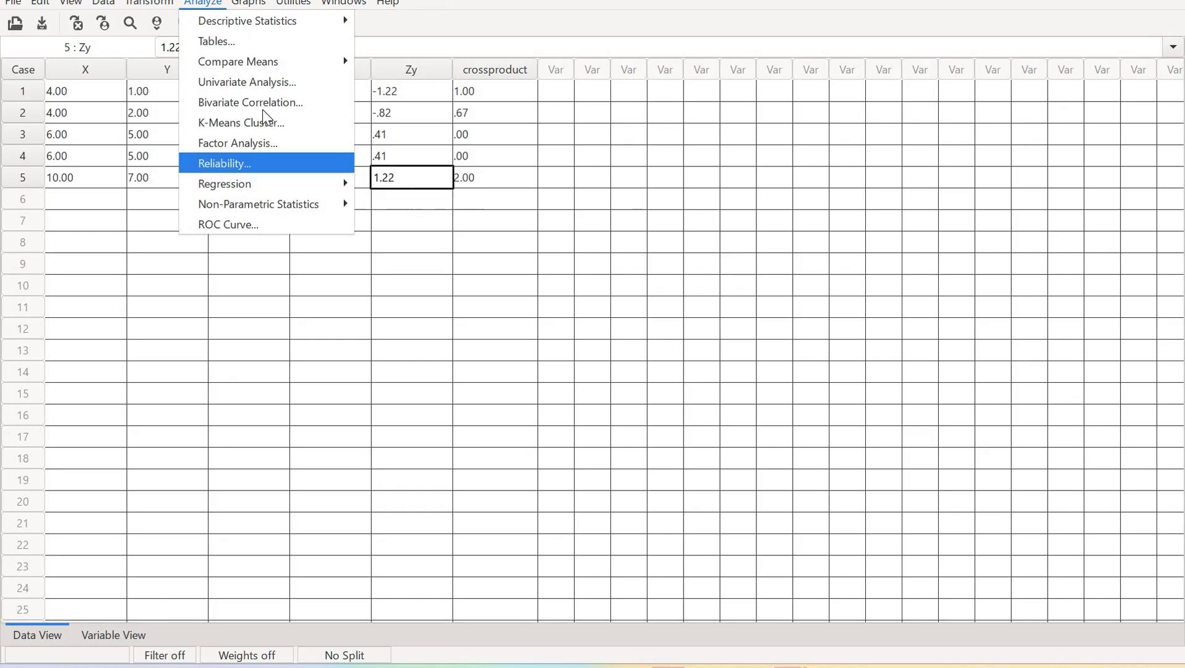
pyautogui.press('Up')
pyautogui.press('Up')
pyautogui.press('Up')
pyautogui.press('Return')
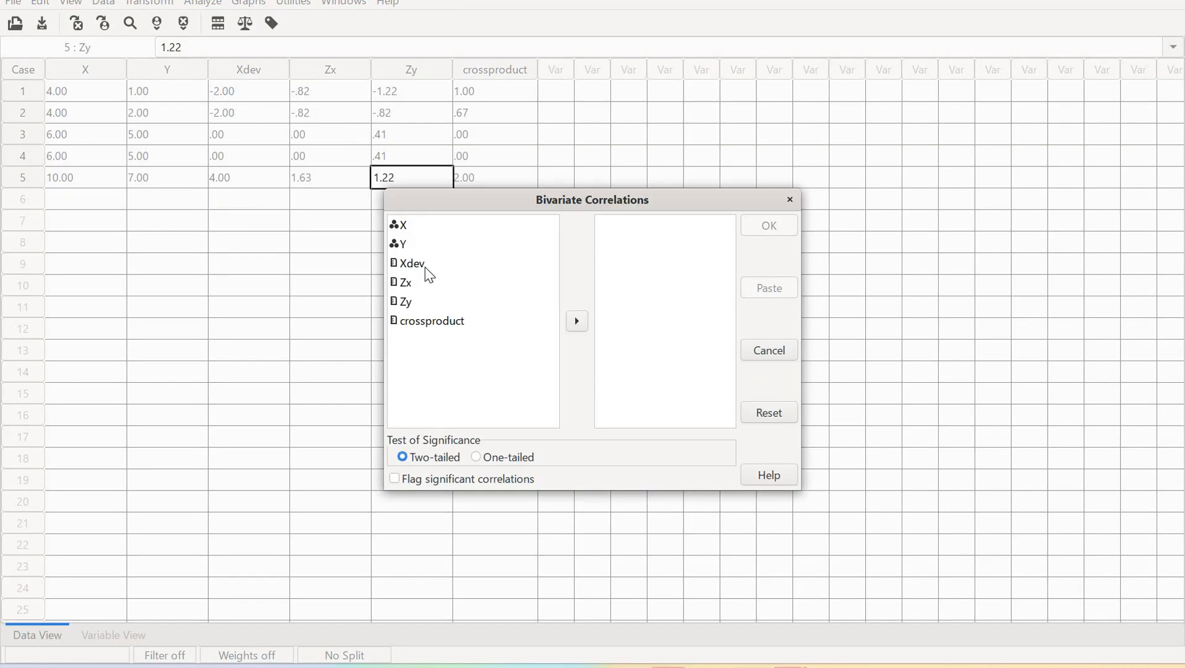
pyautogui.click(413, 227)
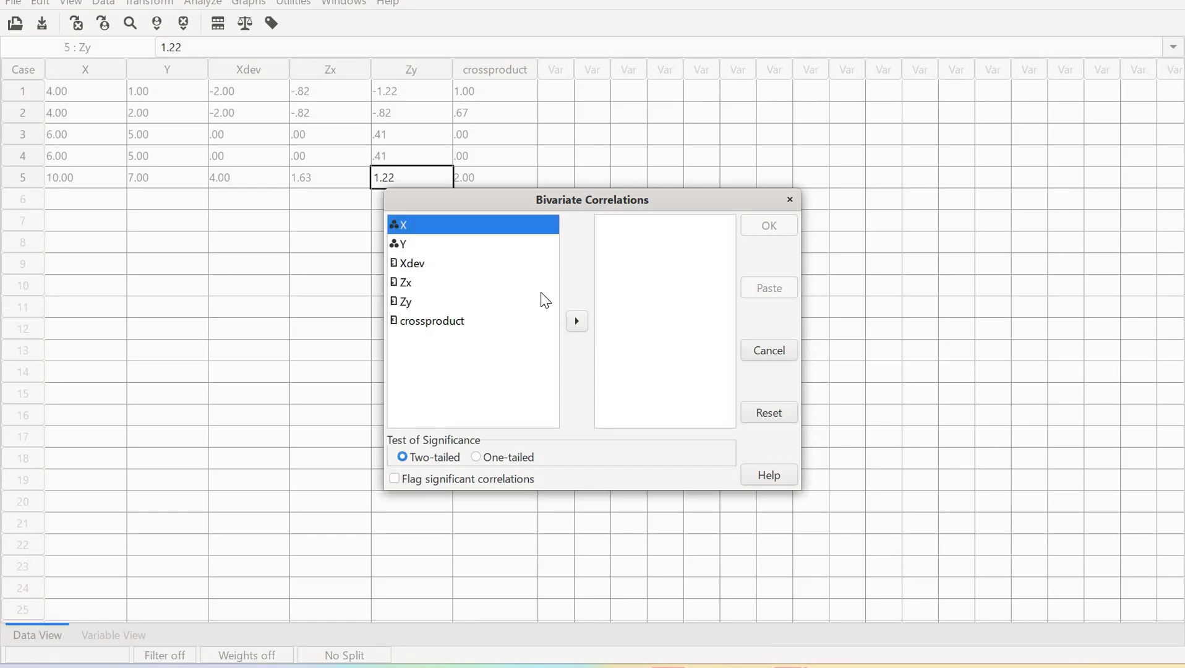
pyautogui.click(576, 321)
pyautogui.click(576, 320)
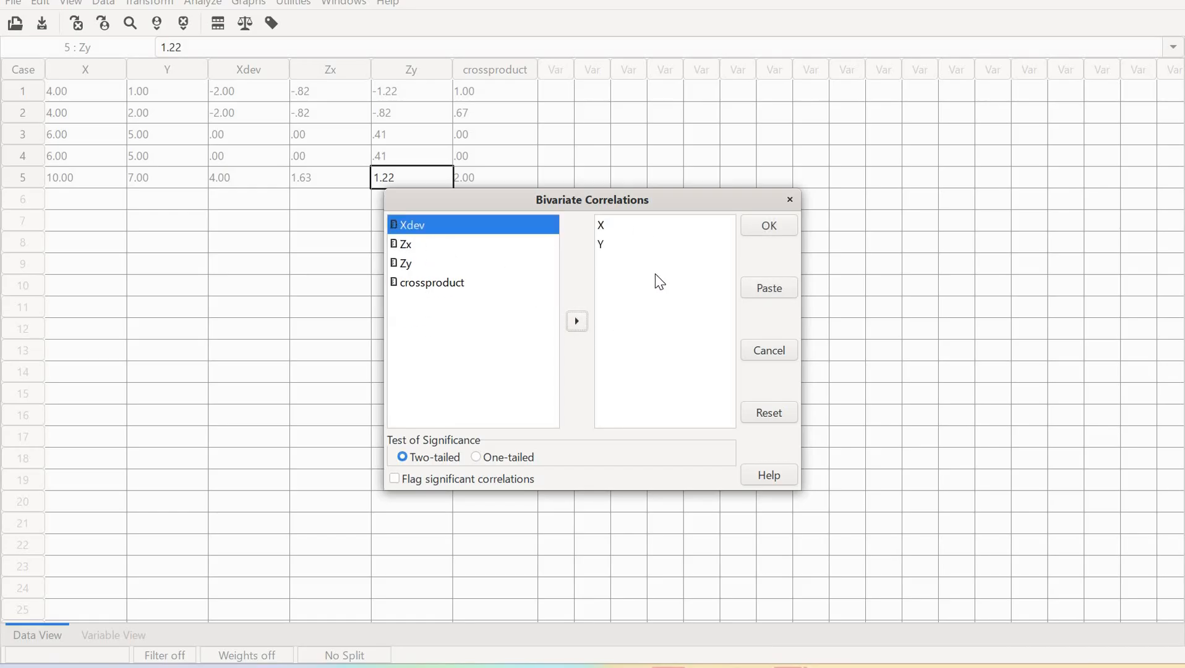
pyautogui.click(781, 234)
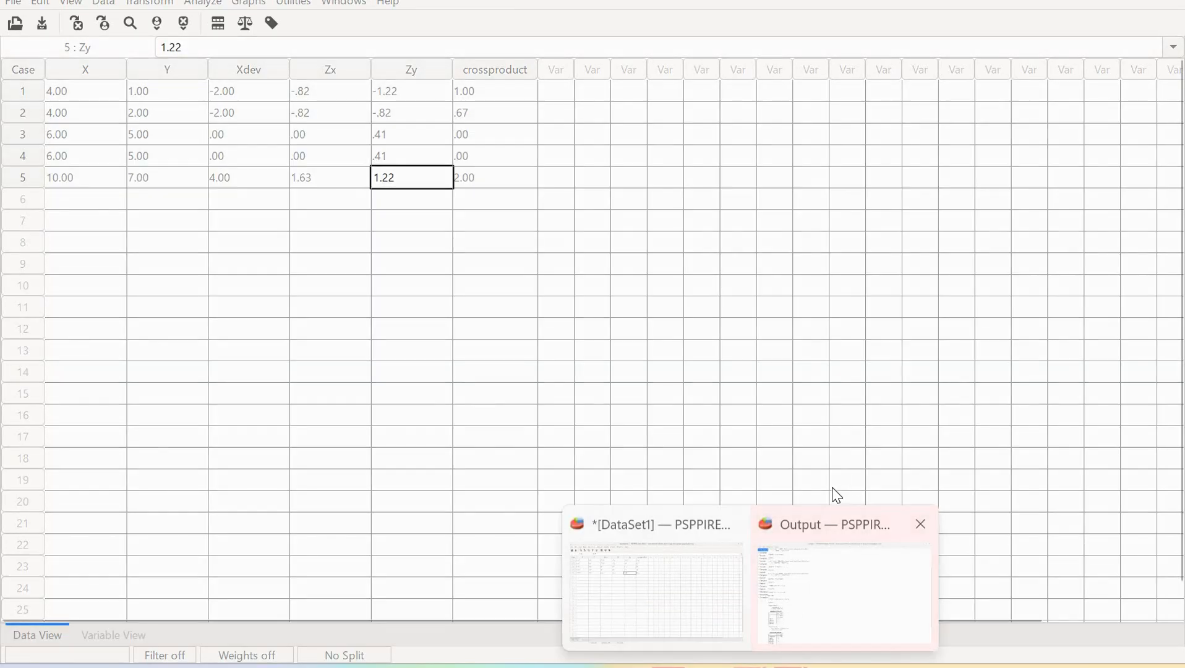
# Review the Correlations table in the output window, then return to the data editor
pyautogui.click(830, 502)
pyautogui.scroll(-5, 828, 506)
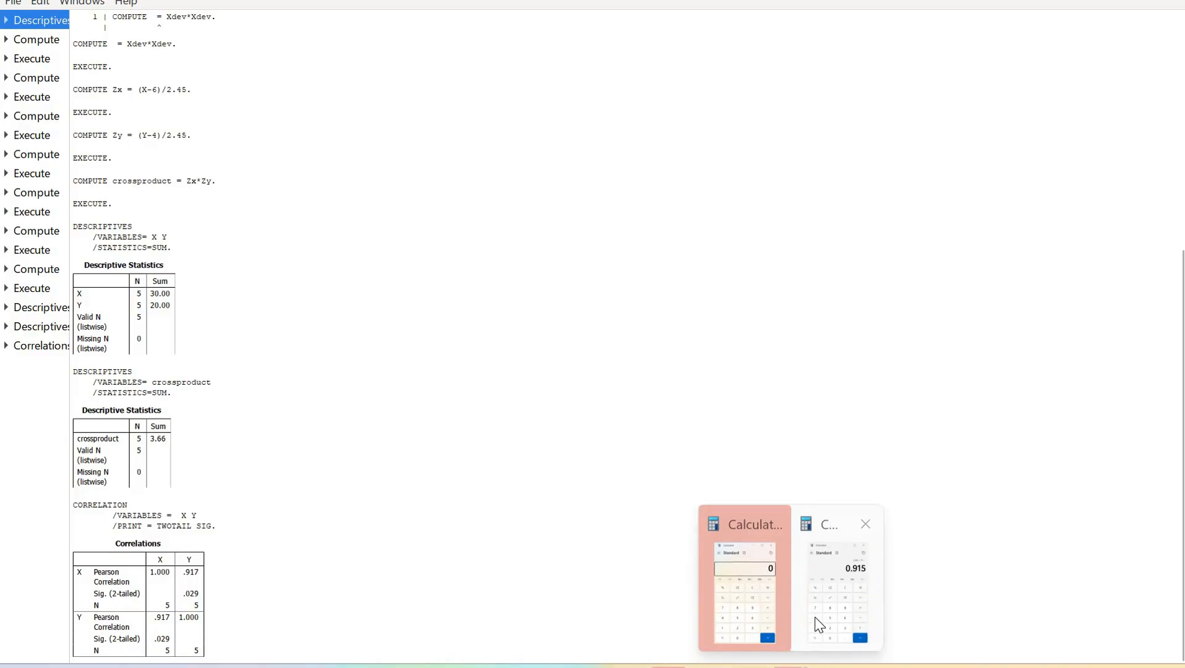
pyautogui.moveTo(819, 625)
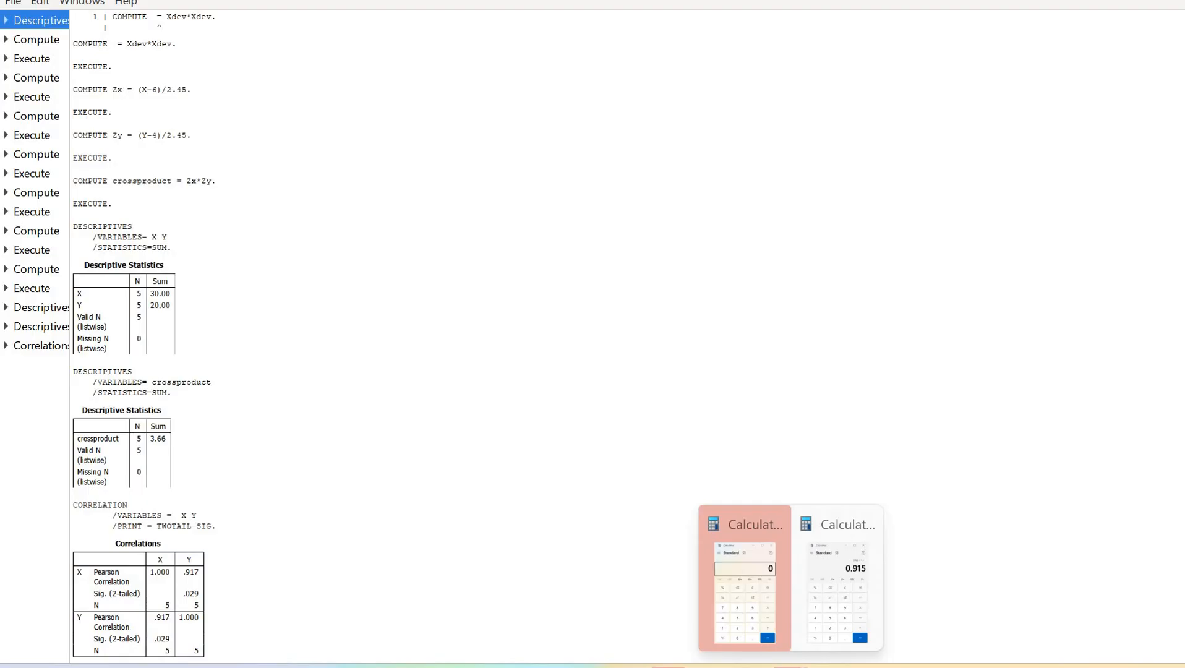
pyautogui.moveTo(787, 666)
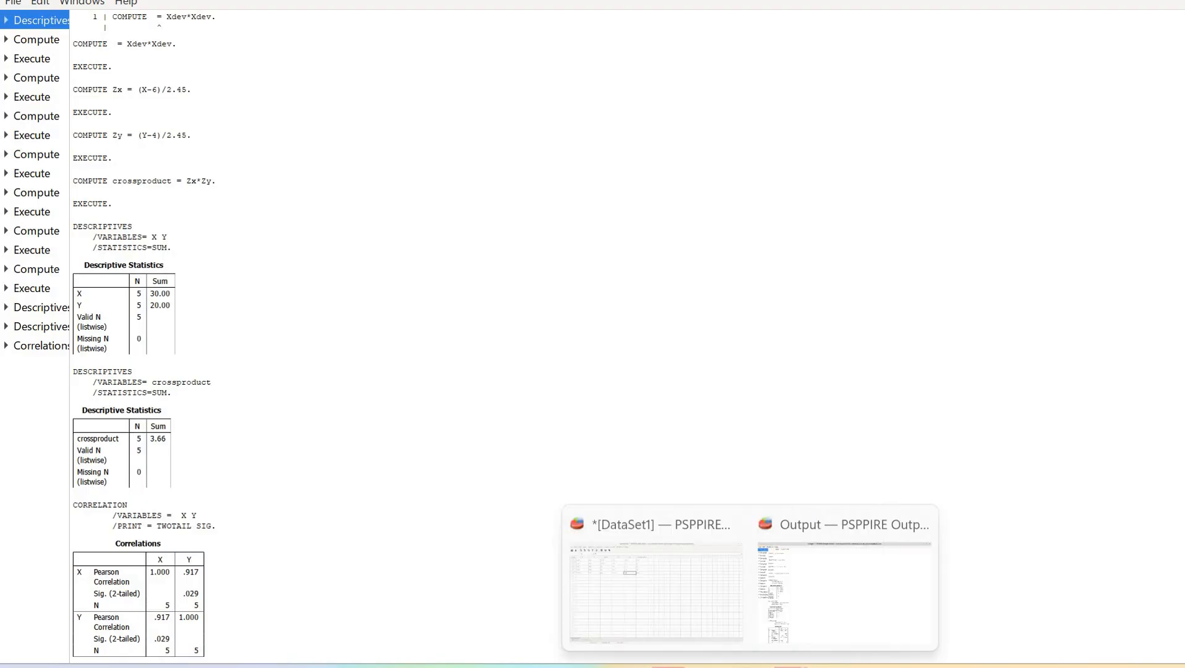
pyautogui.moveTo(724, 635)
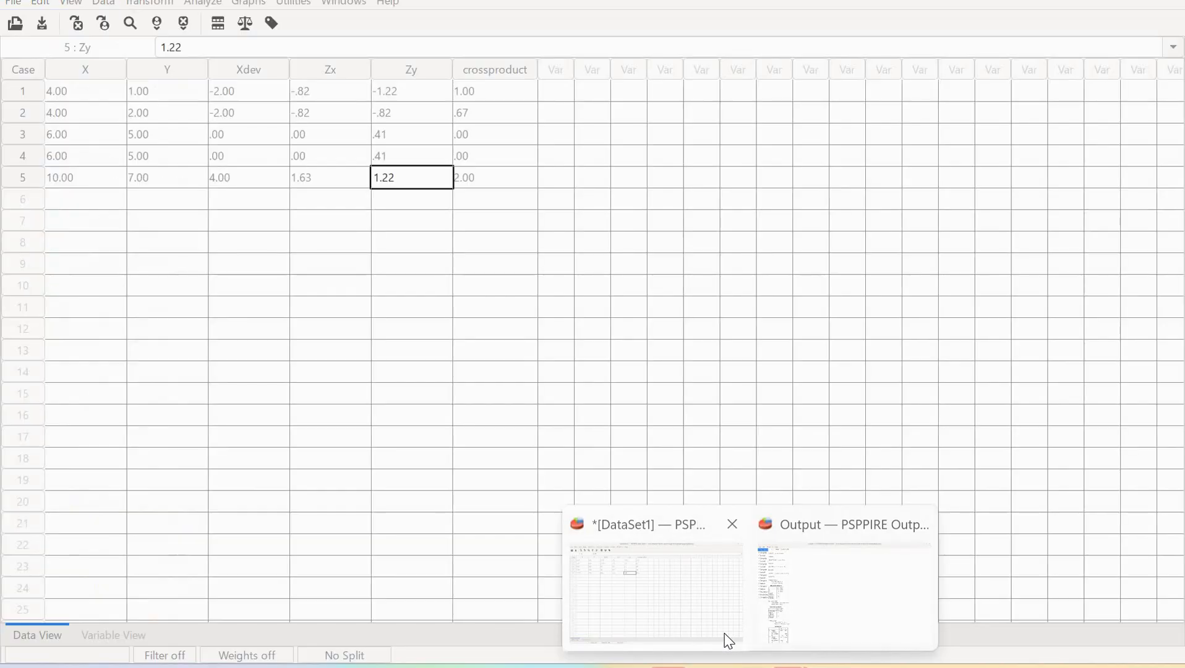
pyautogui.click(656, 593)
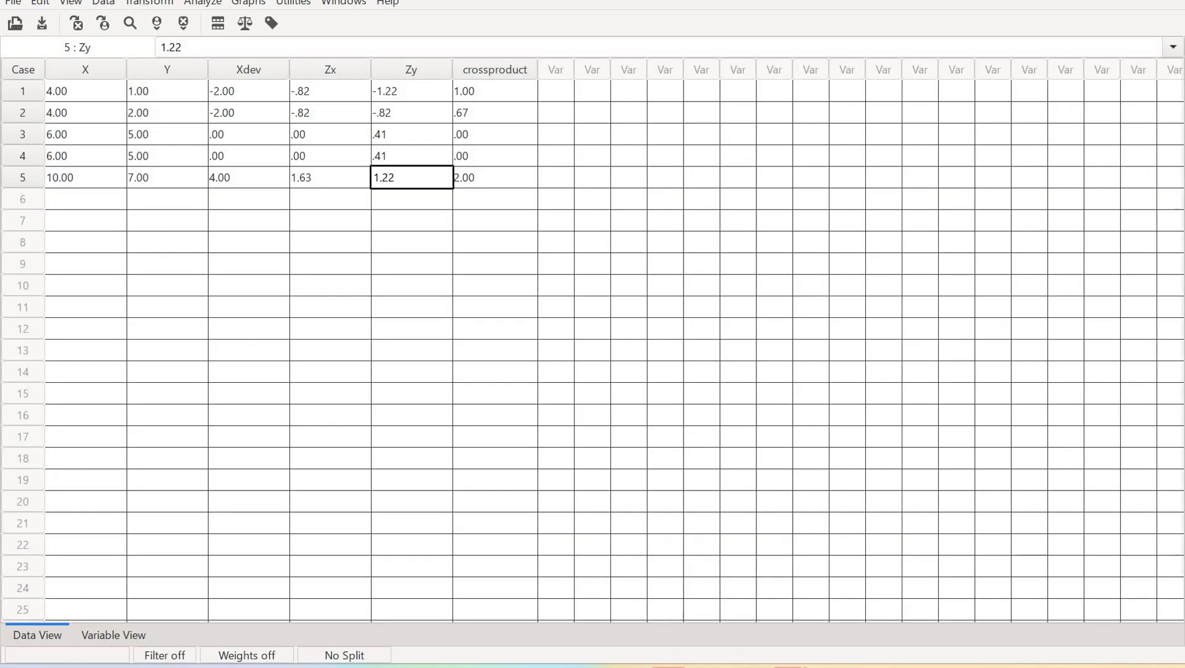